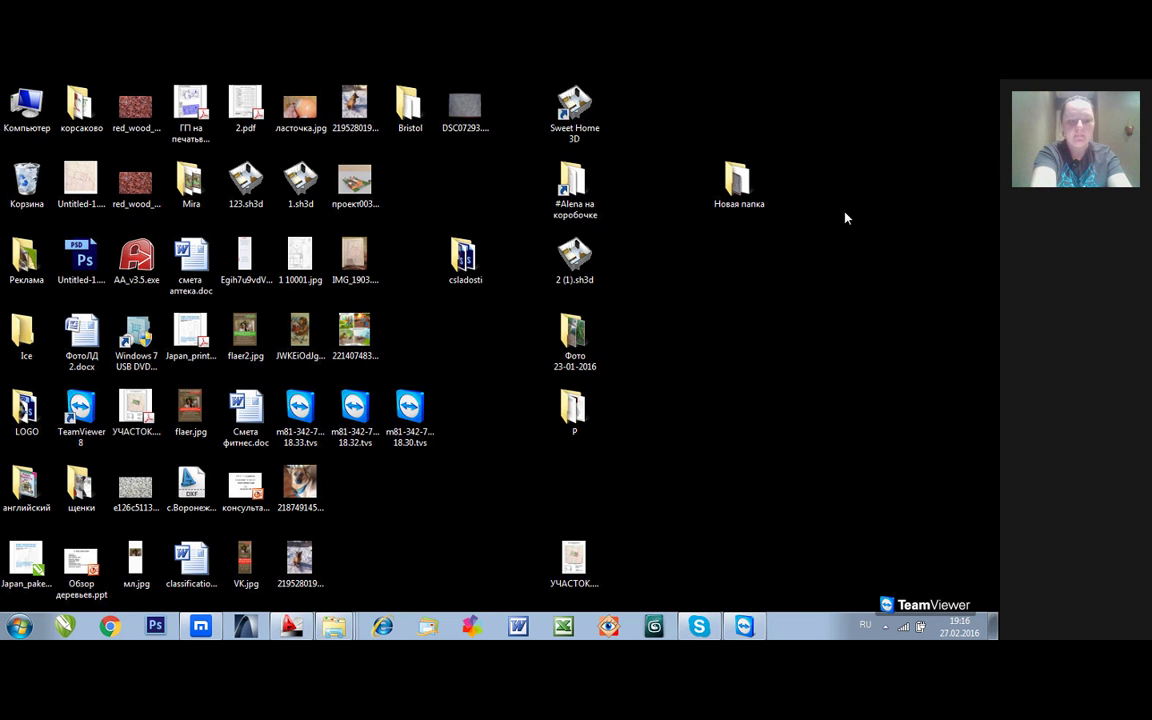
key("XF86AudioLowerVolume")
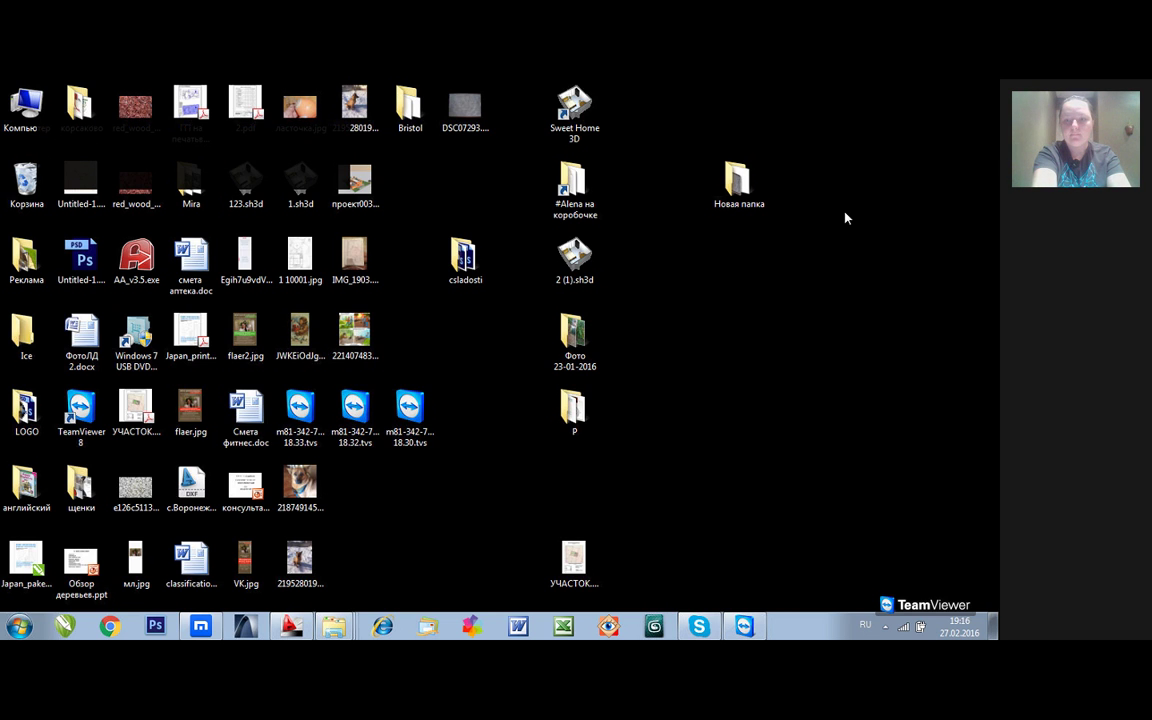
key("XF86AudioRaiseVolume")
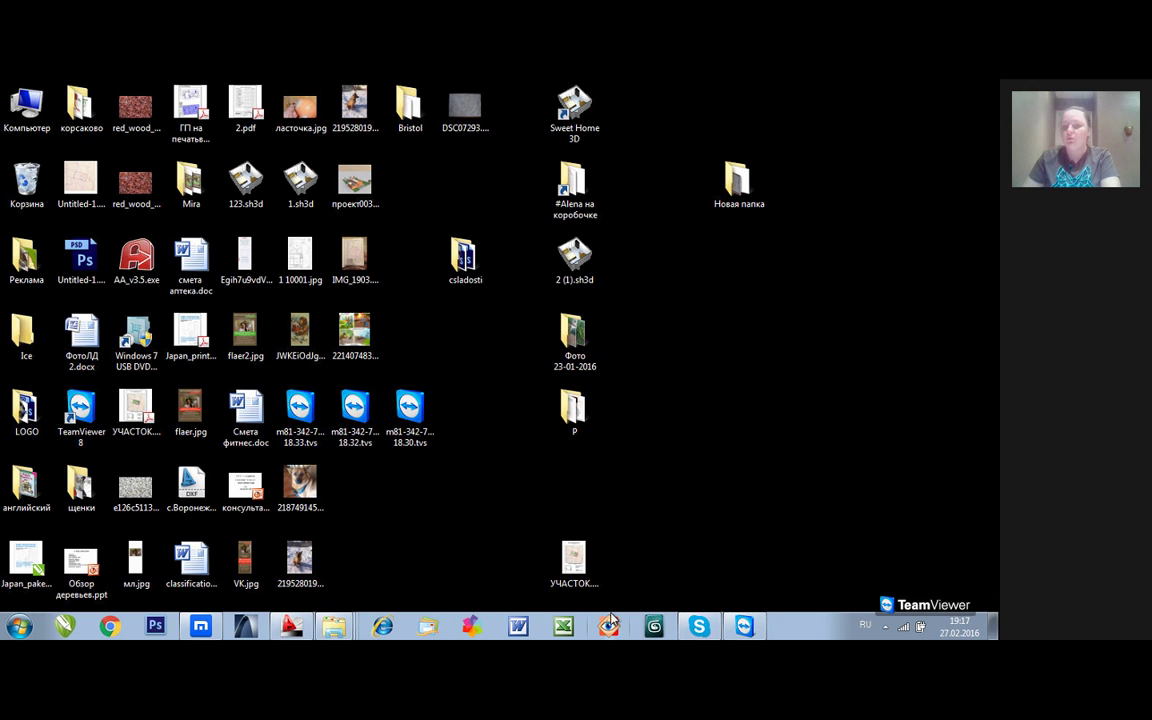
Step: Switch to AutoCAD and look at the sheets in the РП 1.dwg drawing
left_click(292, 626)
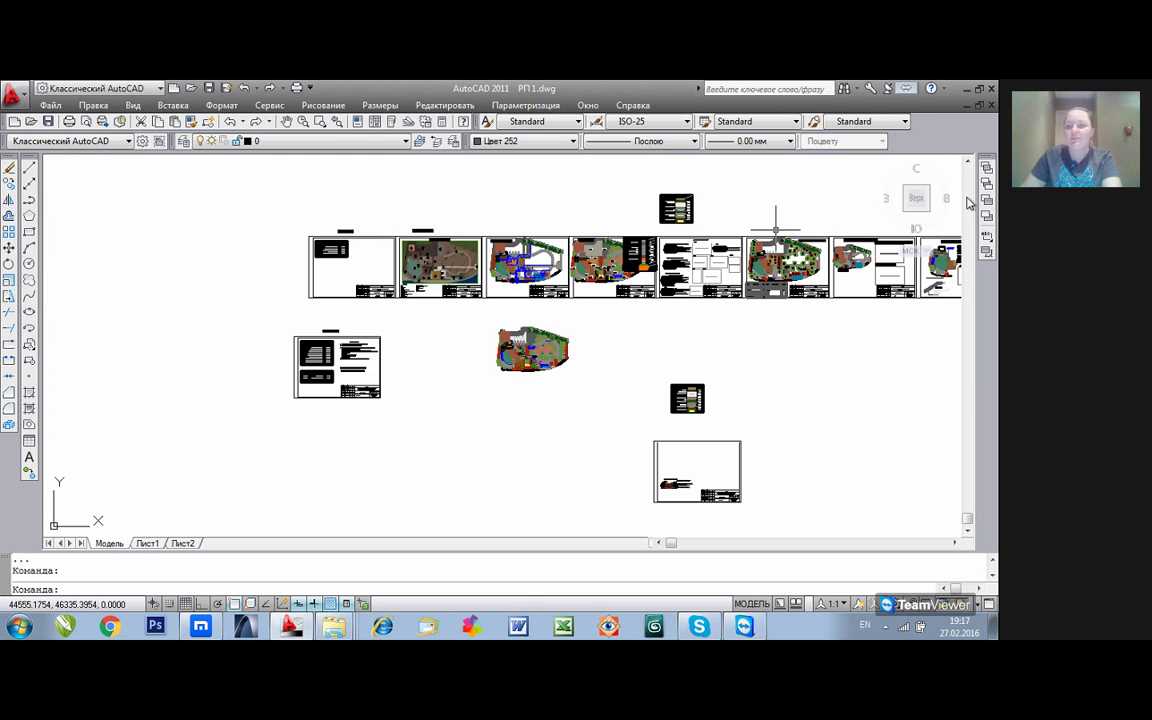
key("alt+shift")
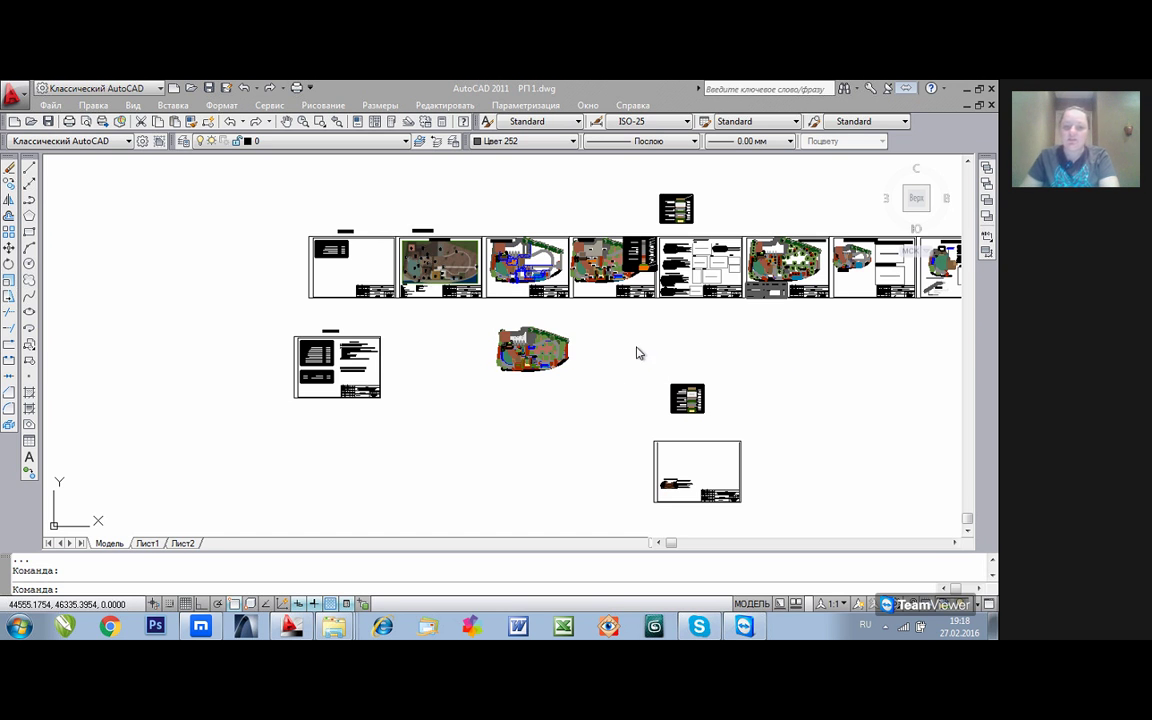
Step: Switch to Windows Live Mail and read the message "Проектирование участка" down to its file download link
left_click(427, 627)
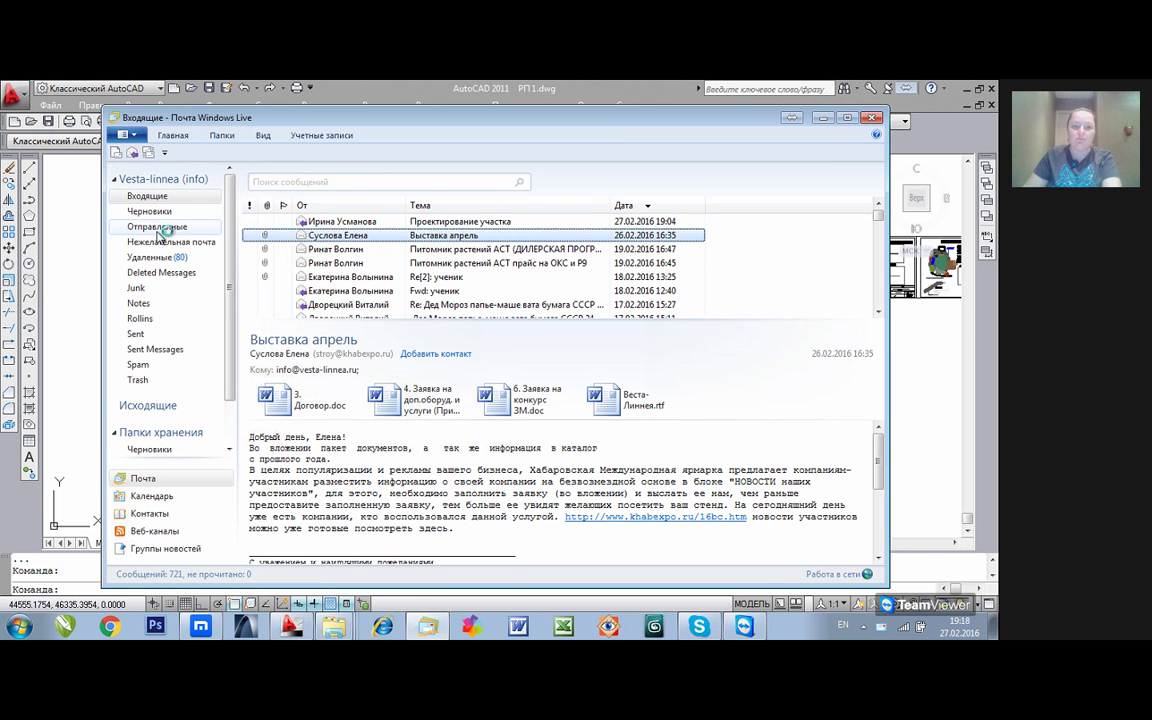
left_click(310, 222)
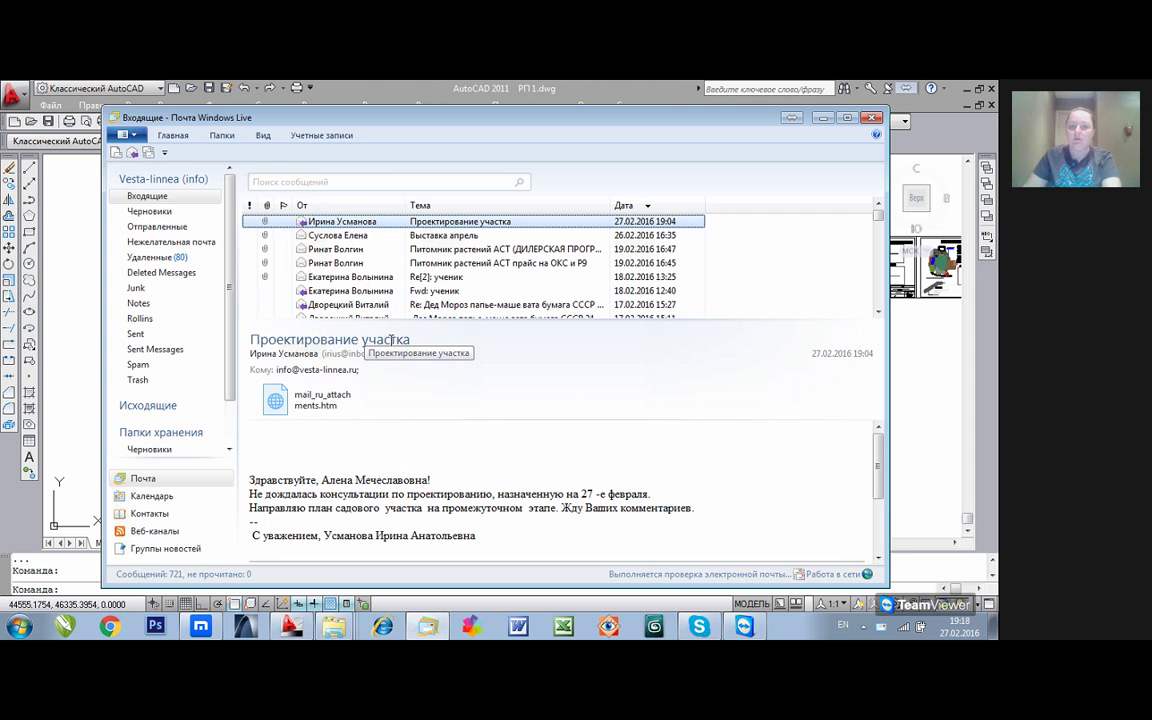
scroll(521, 510, "down", 2)
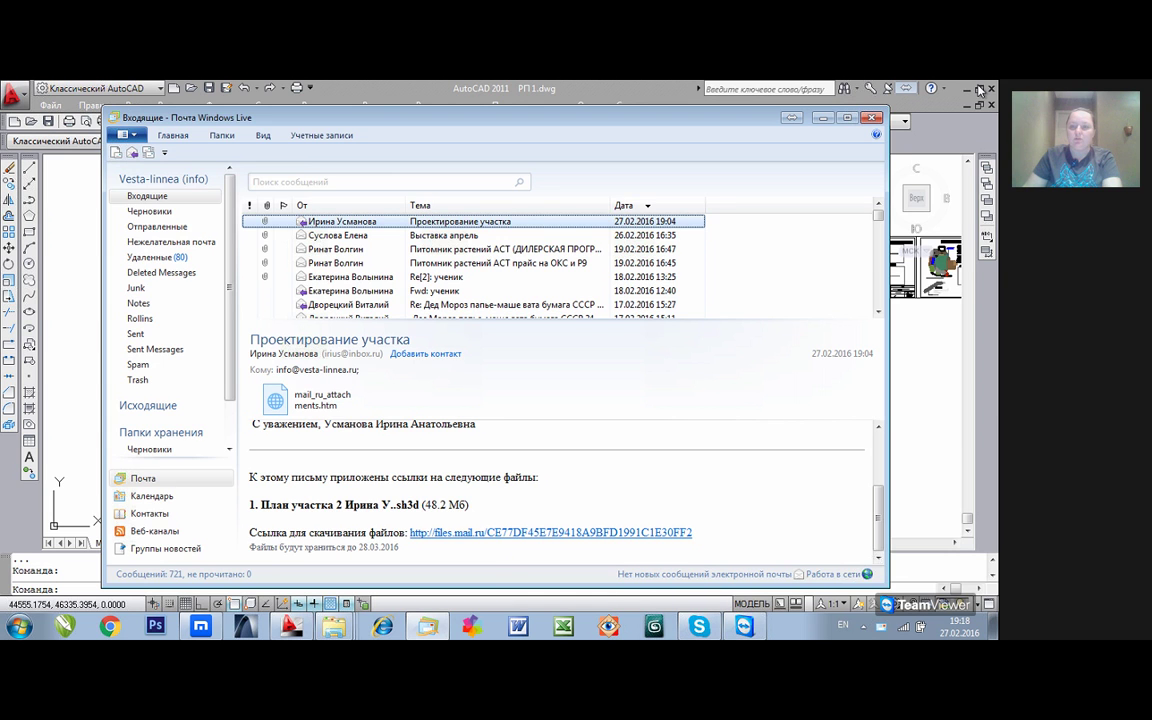
Step: Return to AutoCAD, and minimize both its window and the mail window to clear the desktop
left_click(918, 140)
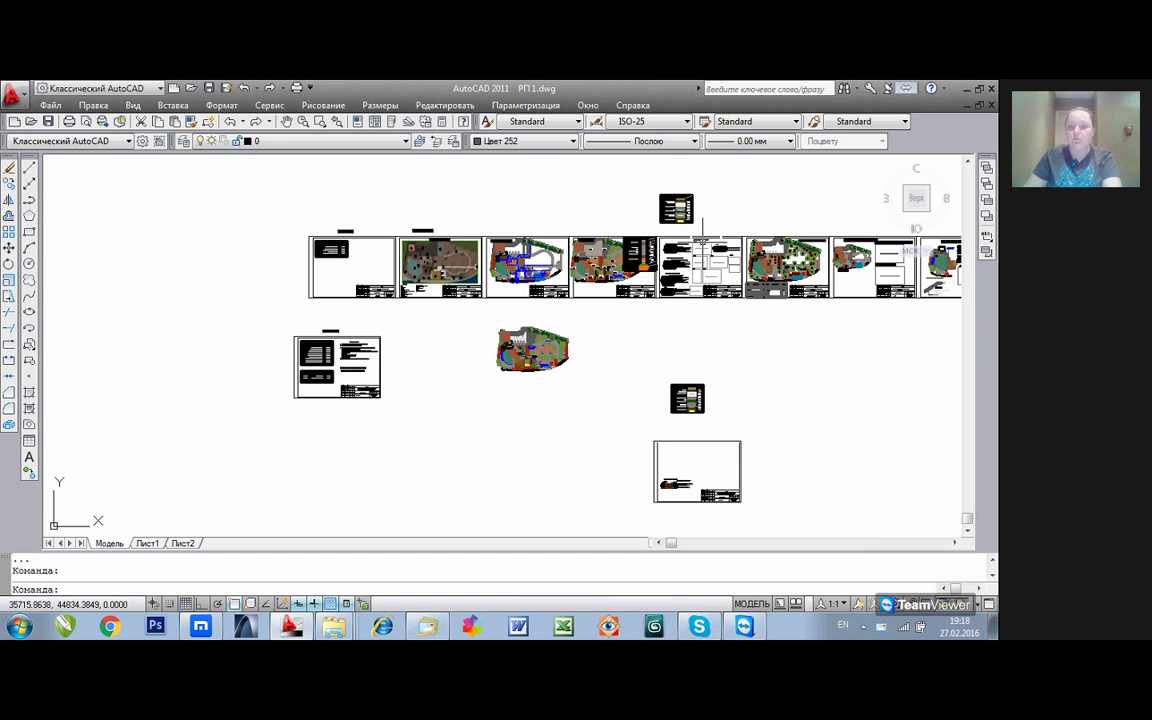
mouse_move(701, 244)
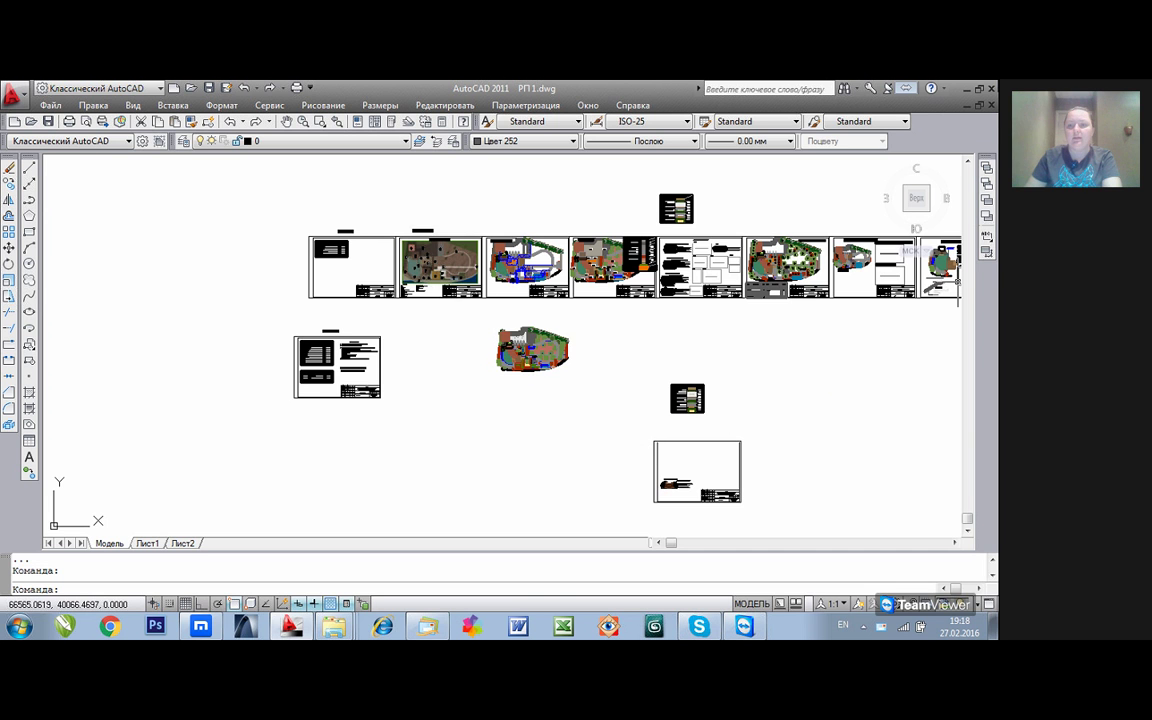
left_click(966, 89)
left_click(822, 118)
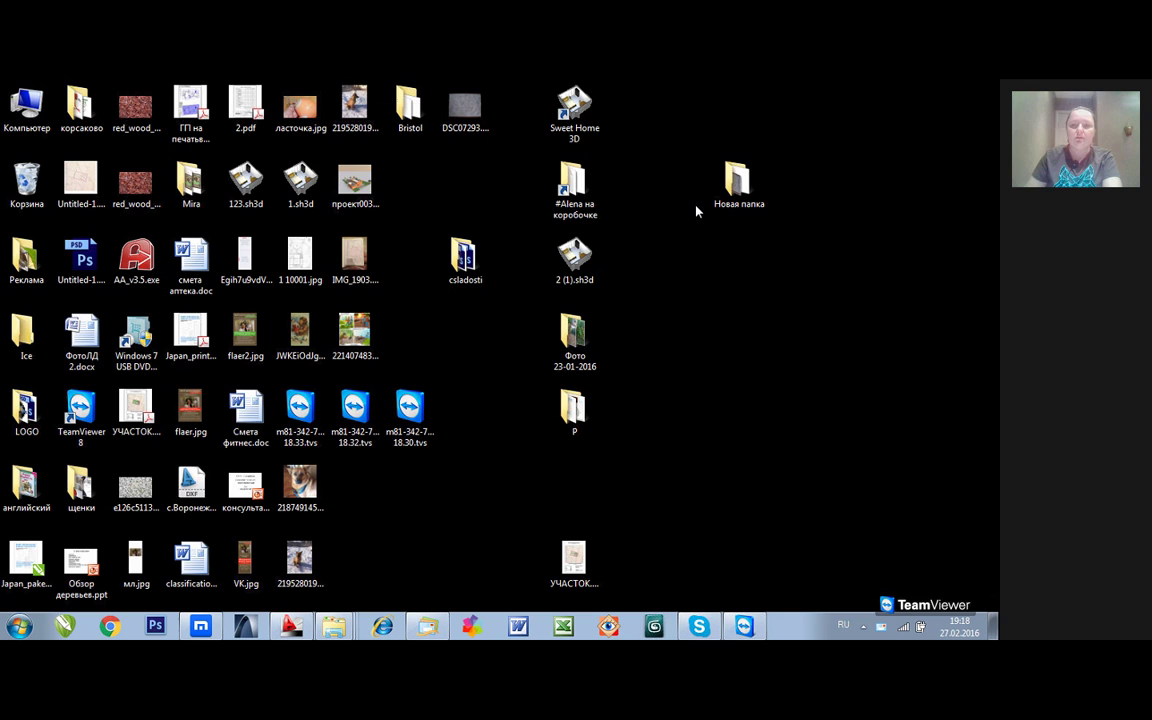
Step: Check the contents of the desktop folder Новая папка and close it
double_click(737, 185)
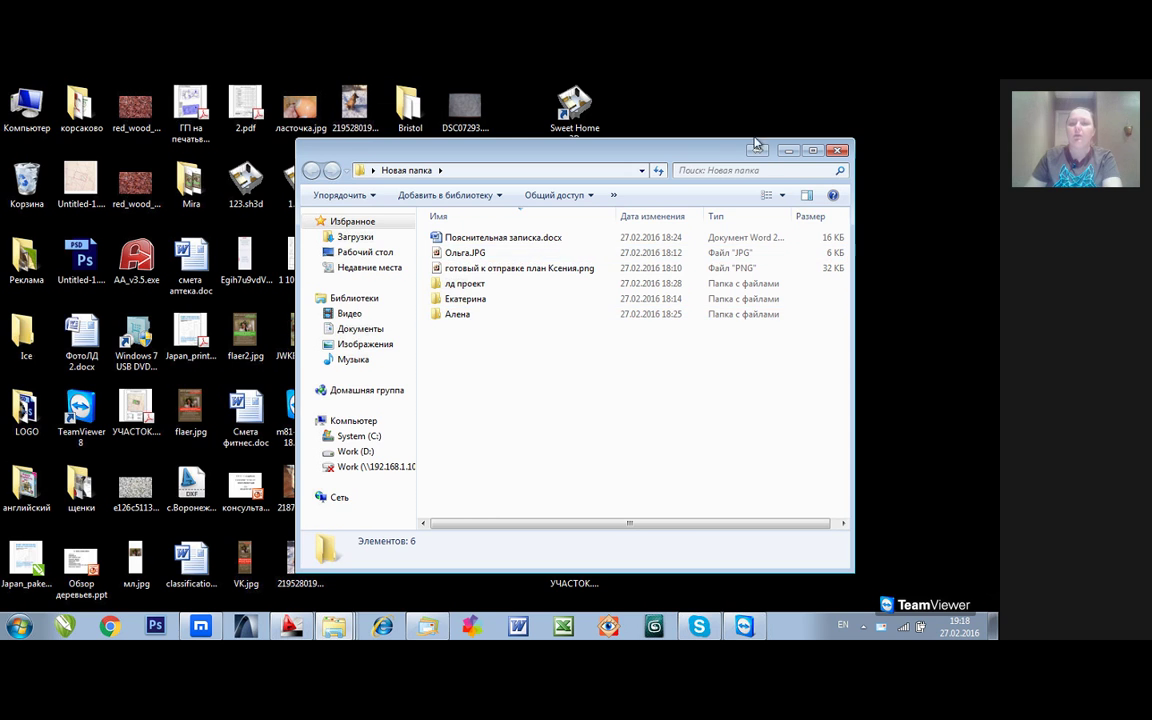
key("alt+F4")
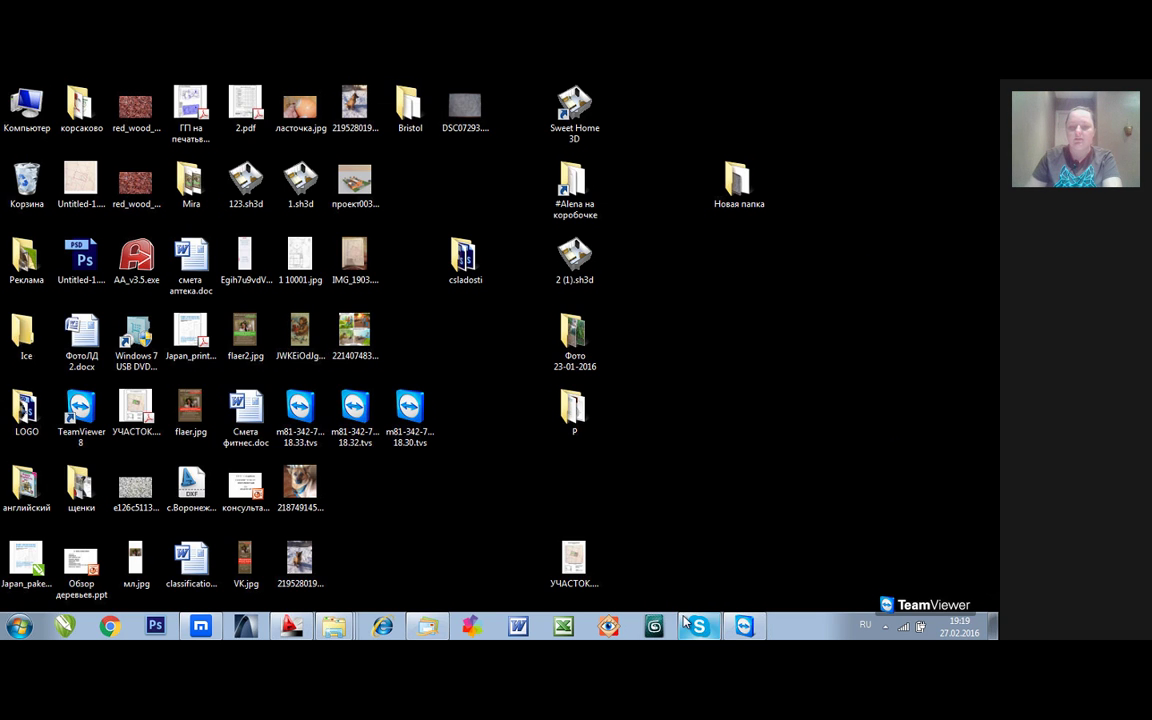
Step: Download the .sh3d site plan linked in the "Проектирование участка" message and save it to the Downloads folder
mouse_move(440, 624)
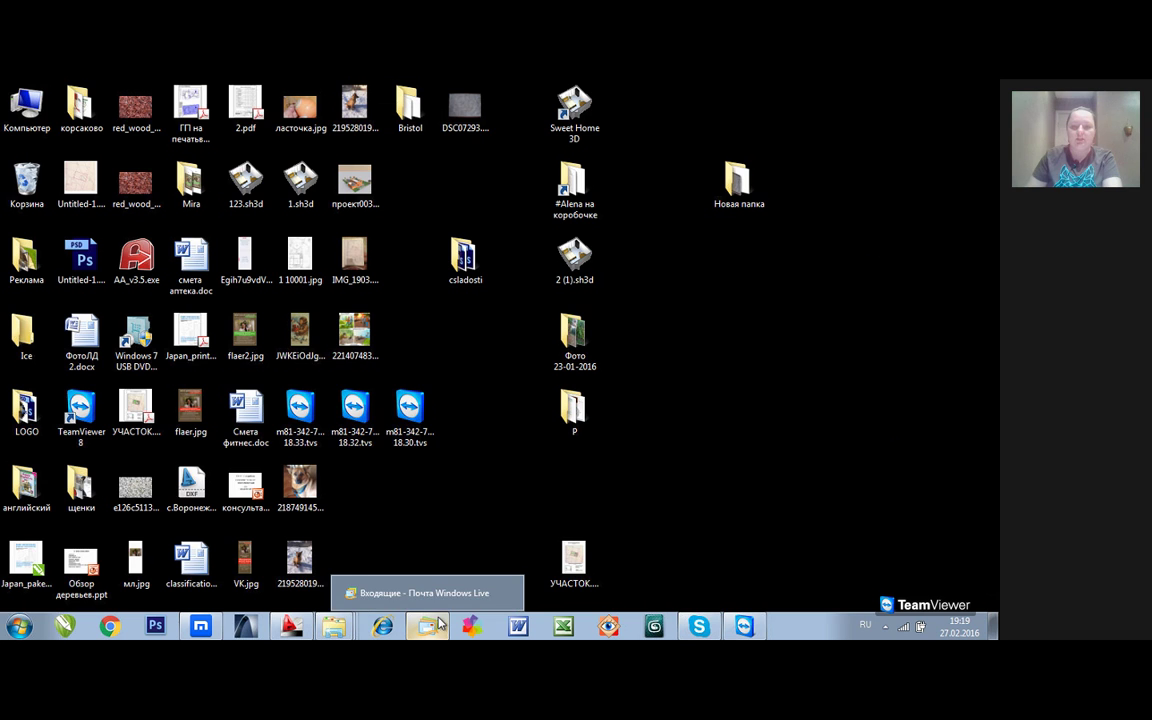
left_click(397, 566)
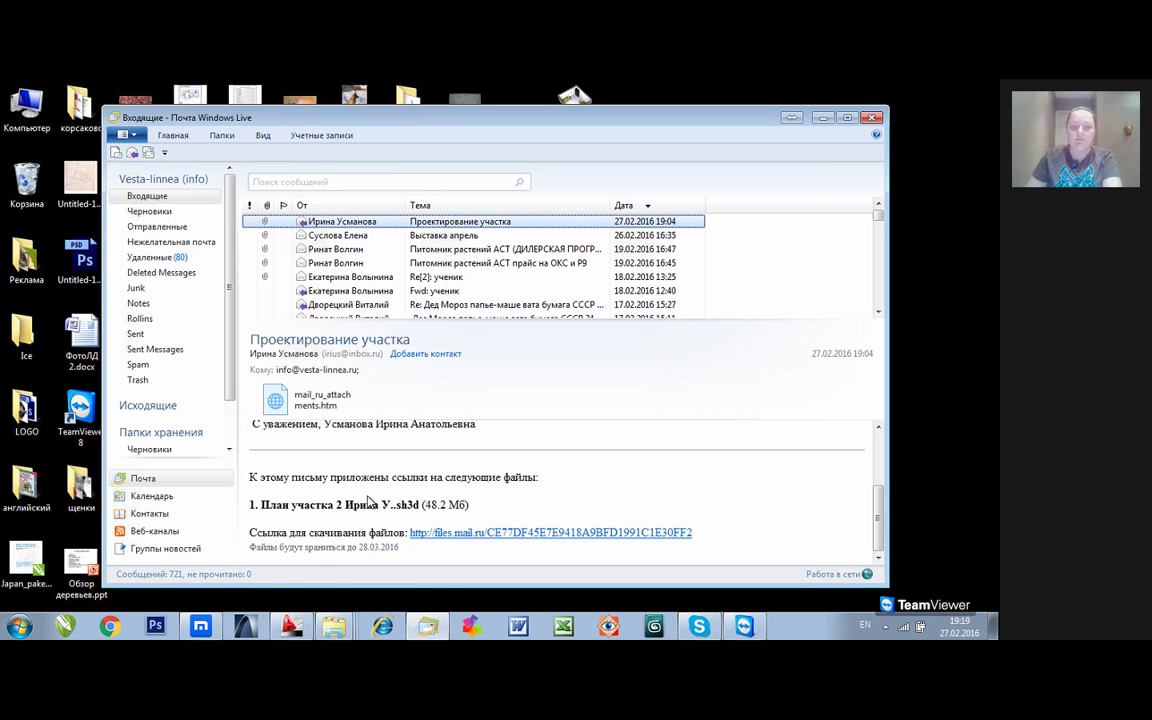
left_click(455, 534)
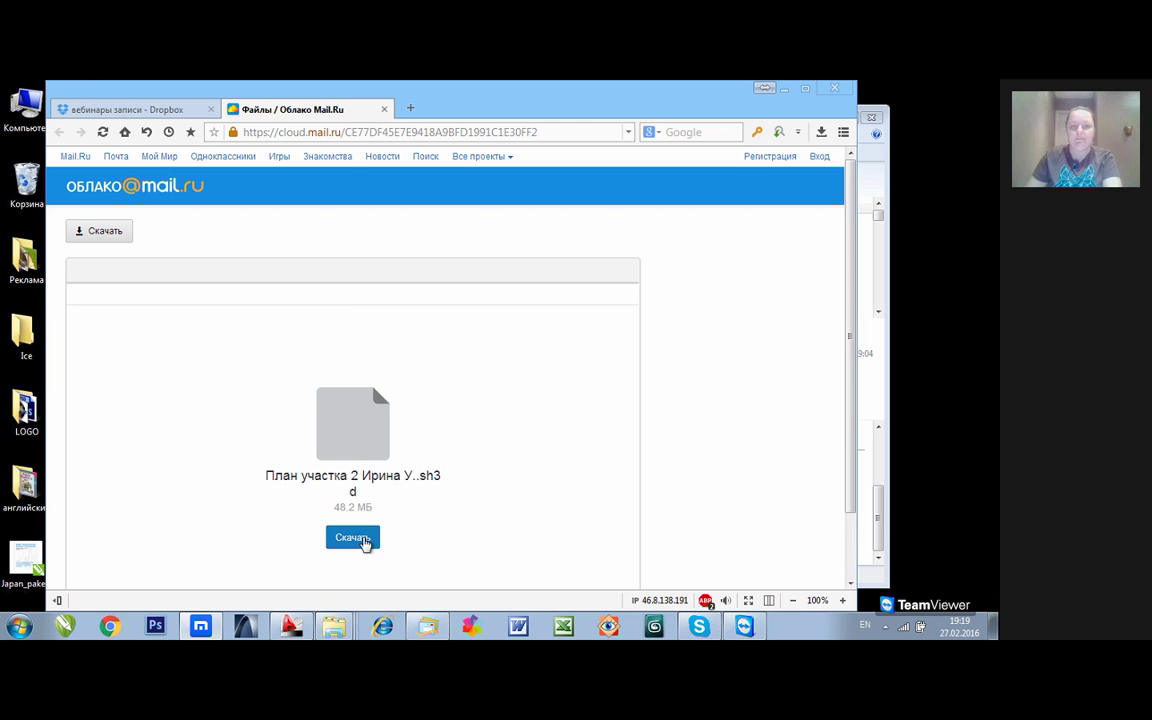
left_click(368, 545)
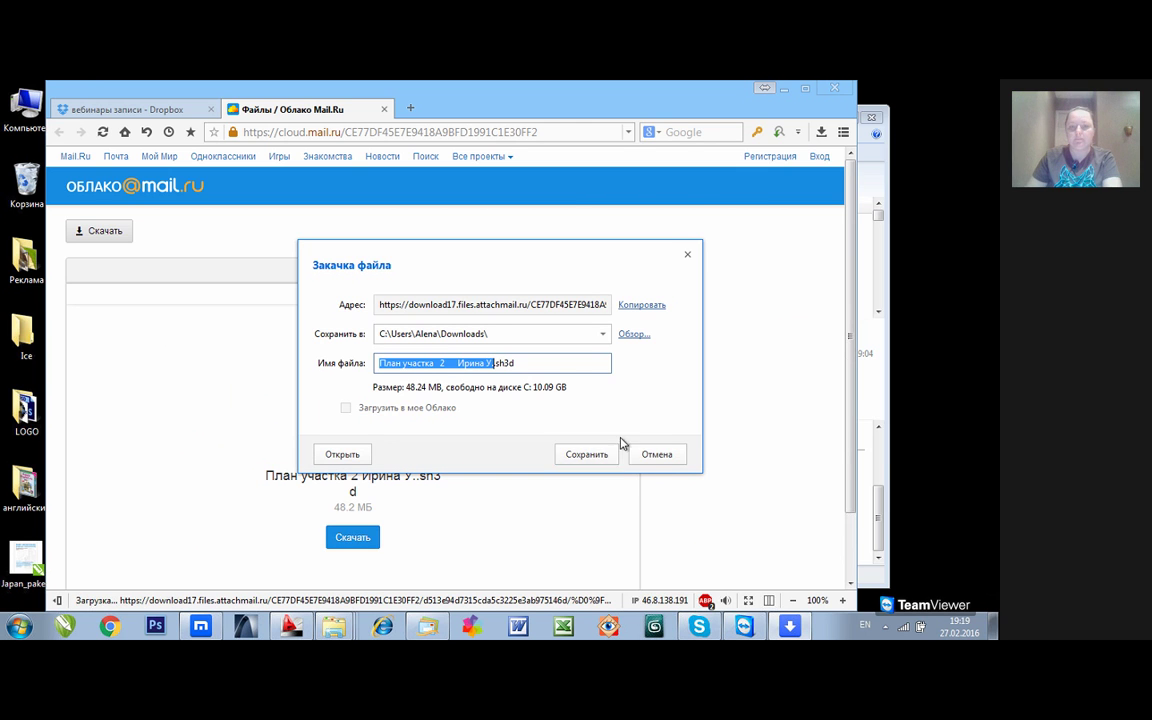
left_click(586, 454)
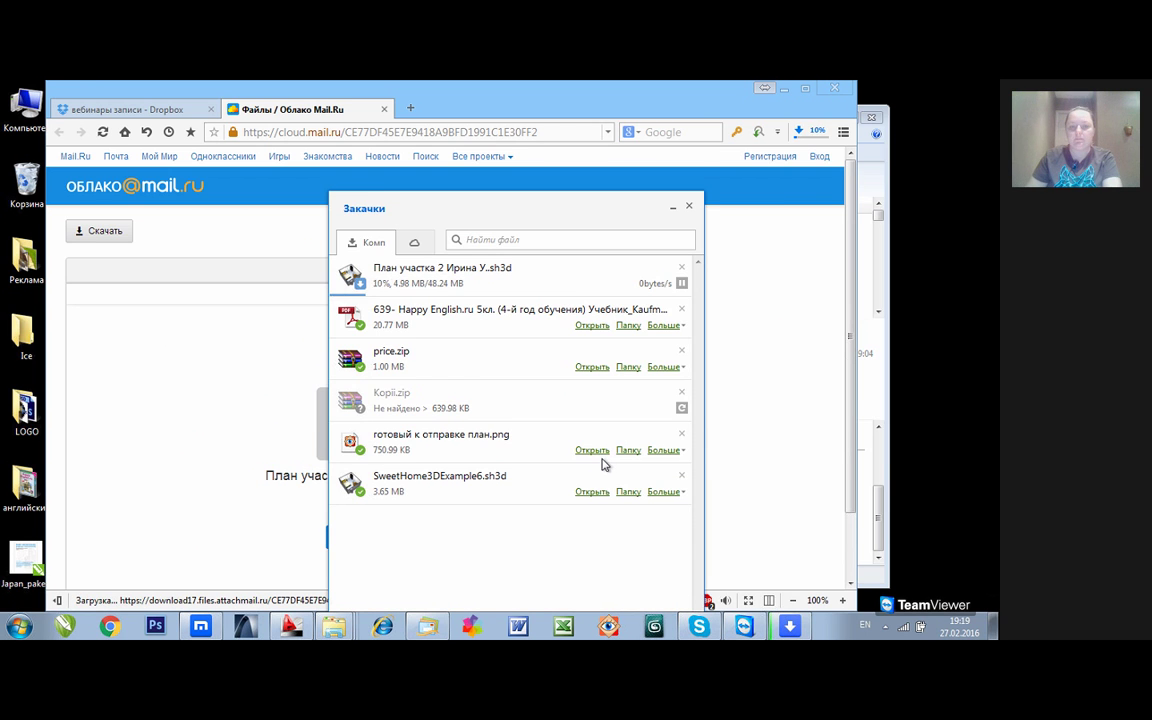
left_click_drag(557, 208, 521, 133)
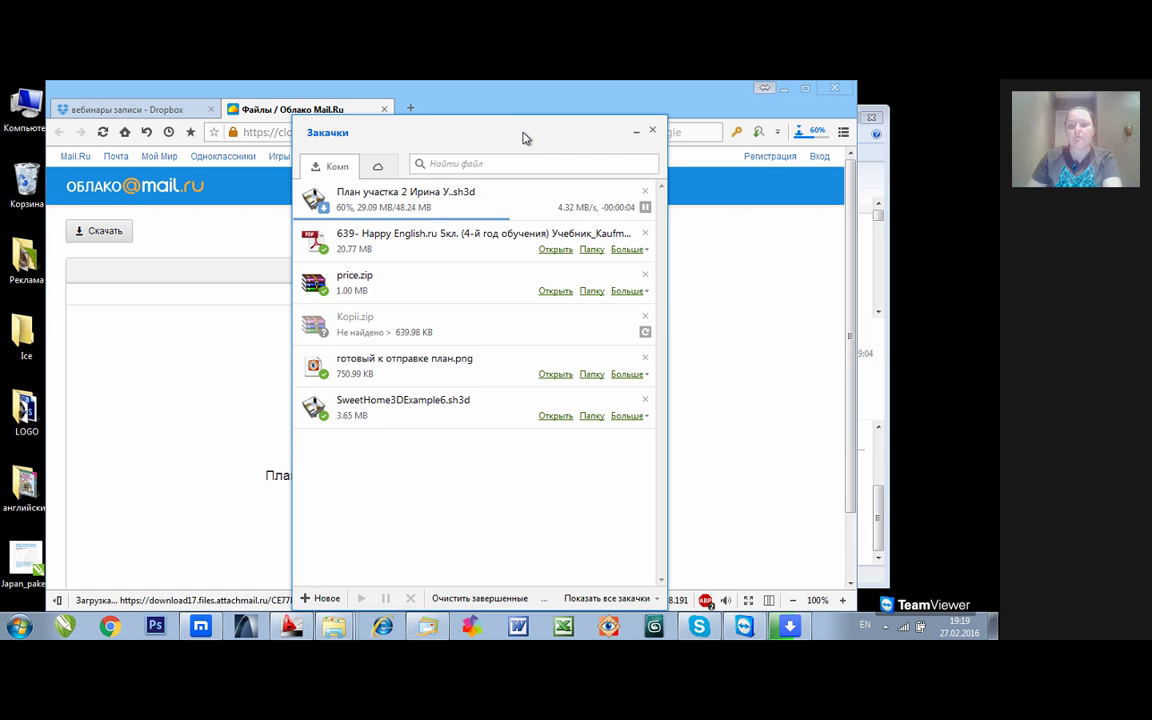
Step: Open the downloaded site plan in Sweet Home 3D and maximize its window
key("alt+shift")
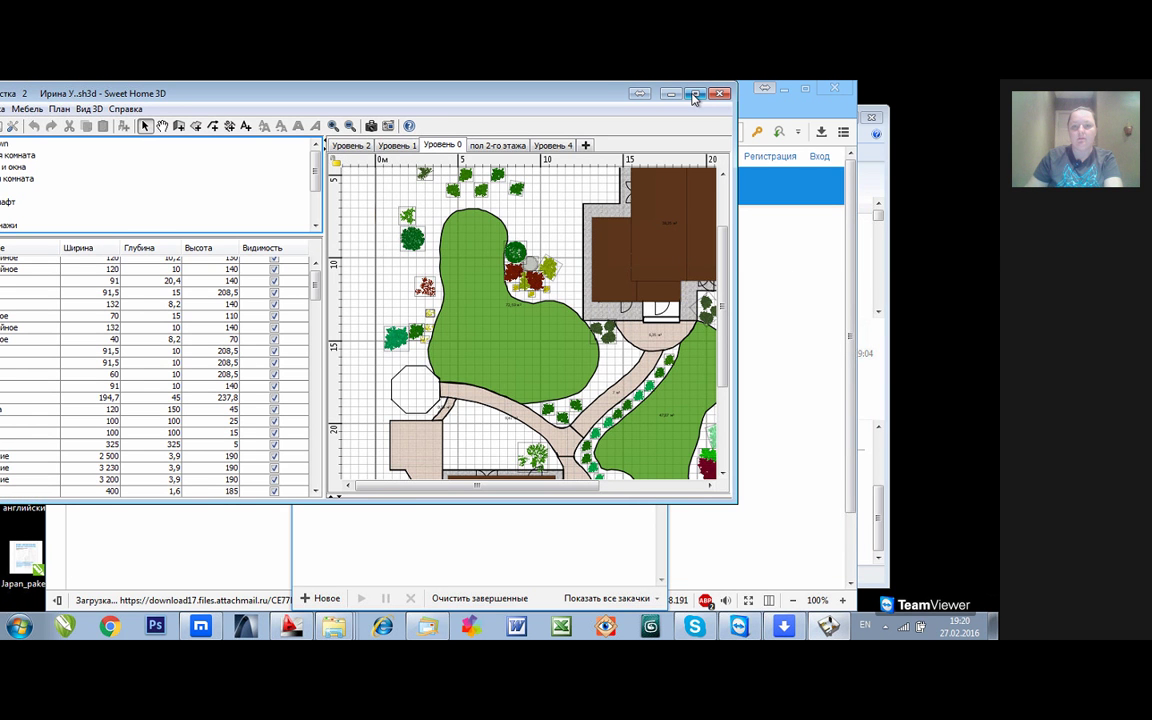
left_click(695, 94)
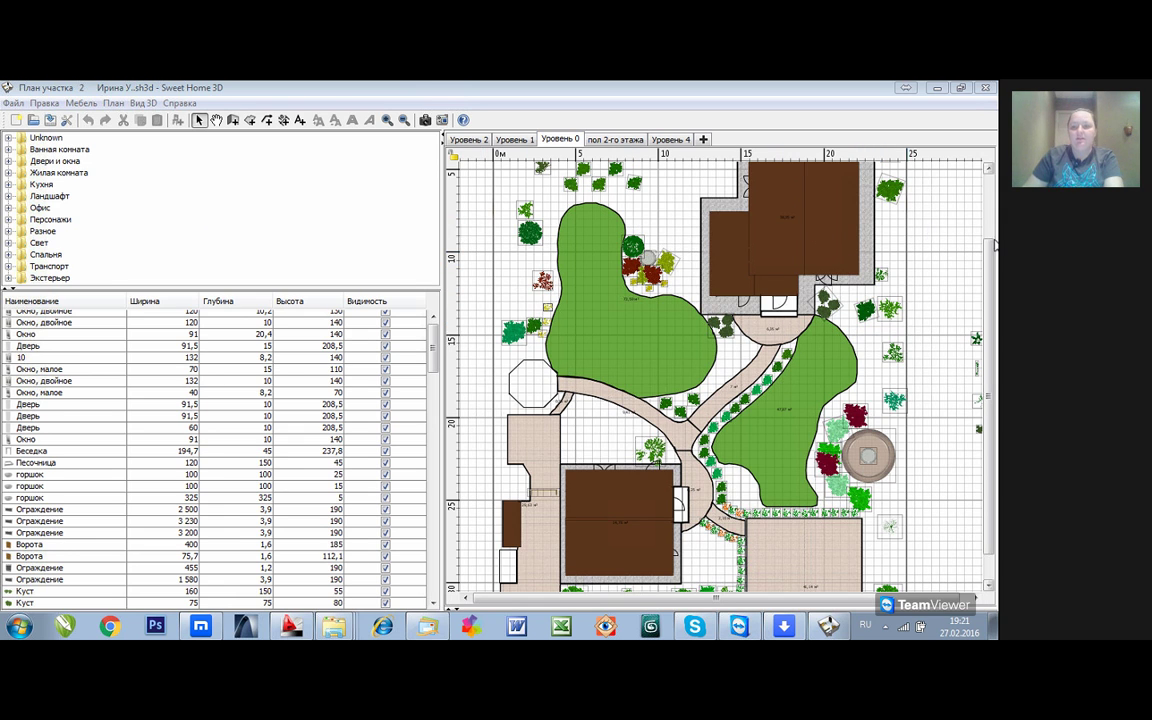
Step: Look over the whole Уровень 0 plan, check other levels including пол 2-го этажа, and return to Уровень 0
left_click_drag(995, 415, 995, 440)
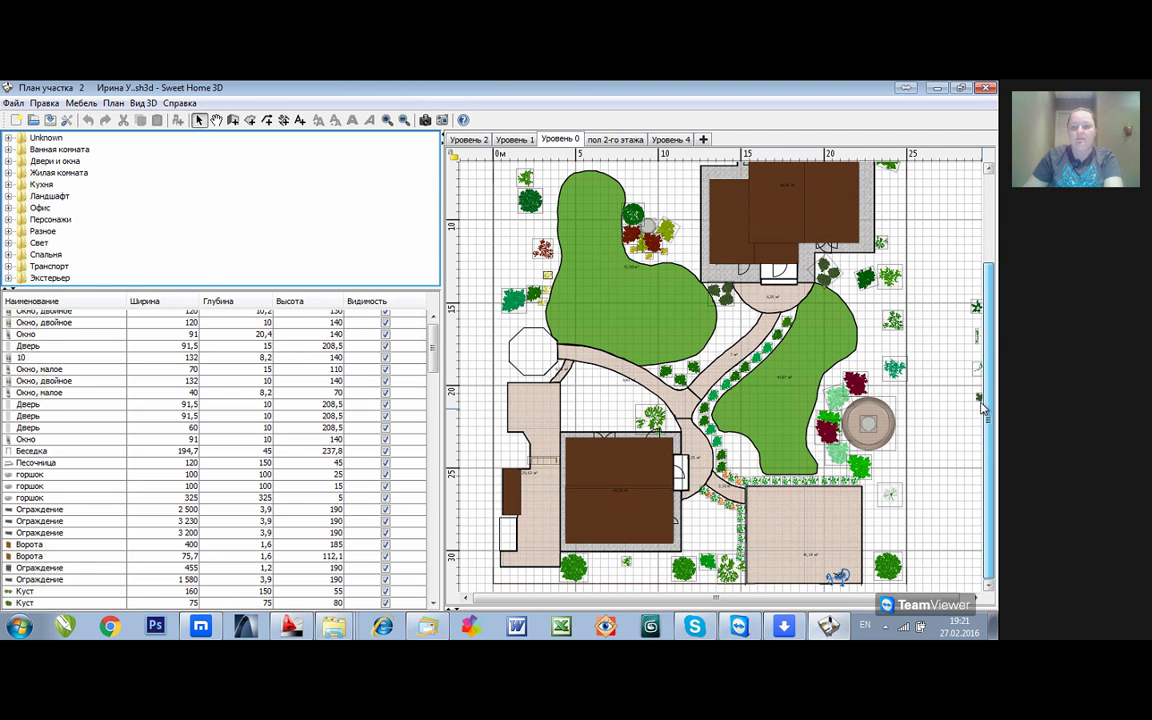
left_click_drag(993, 328, 993, 240)
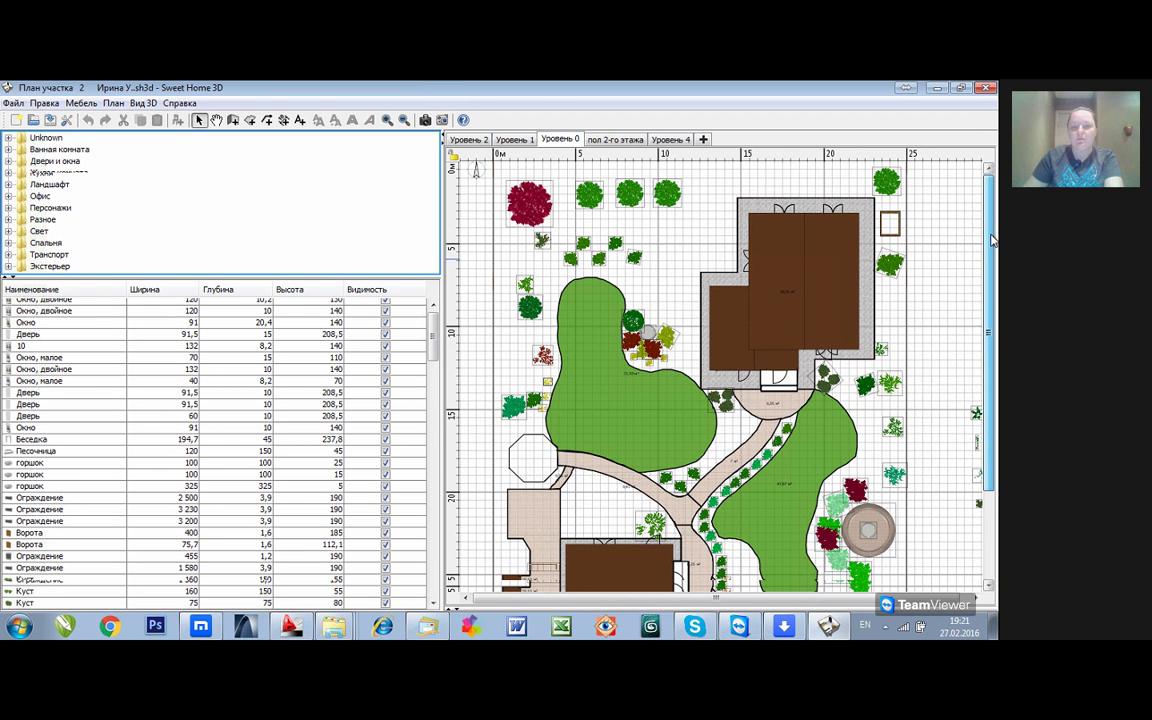
left_click(472, 140)
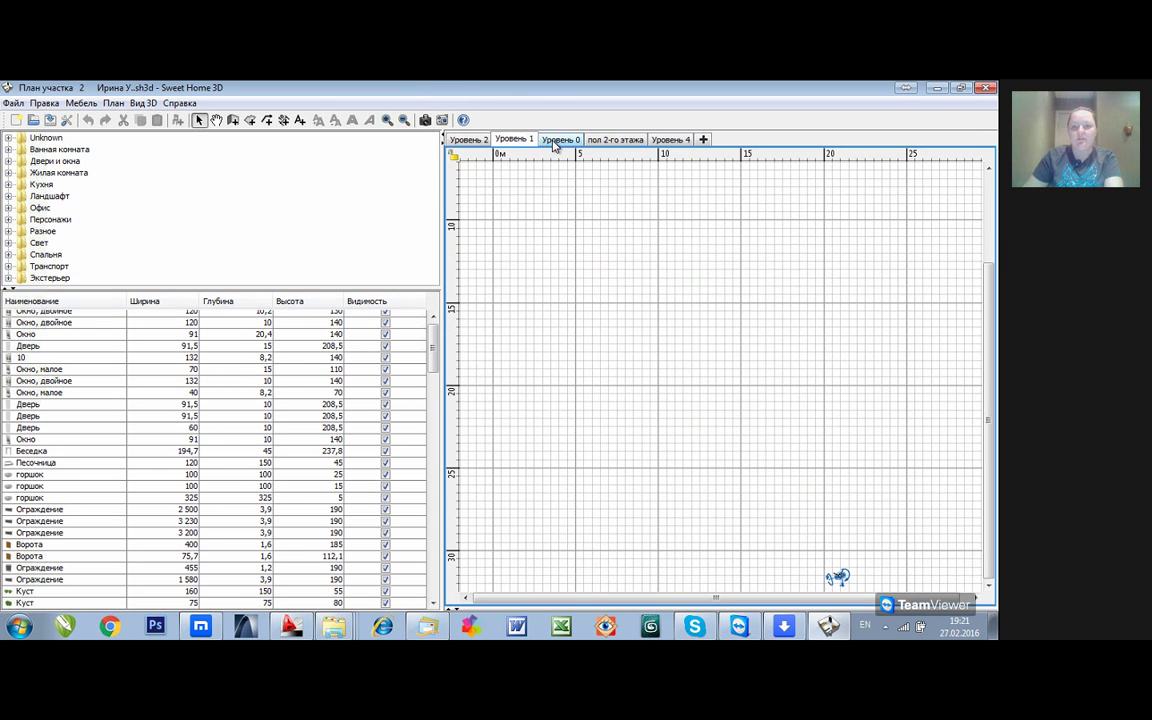
left_click(614, 140)
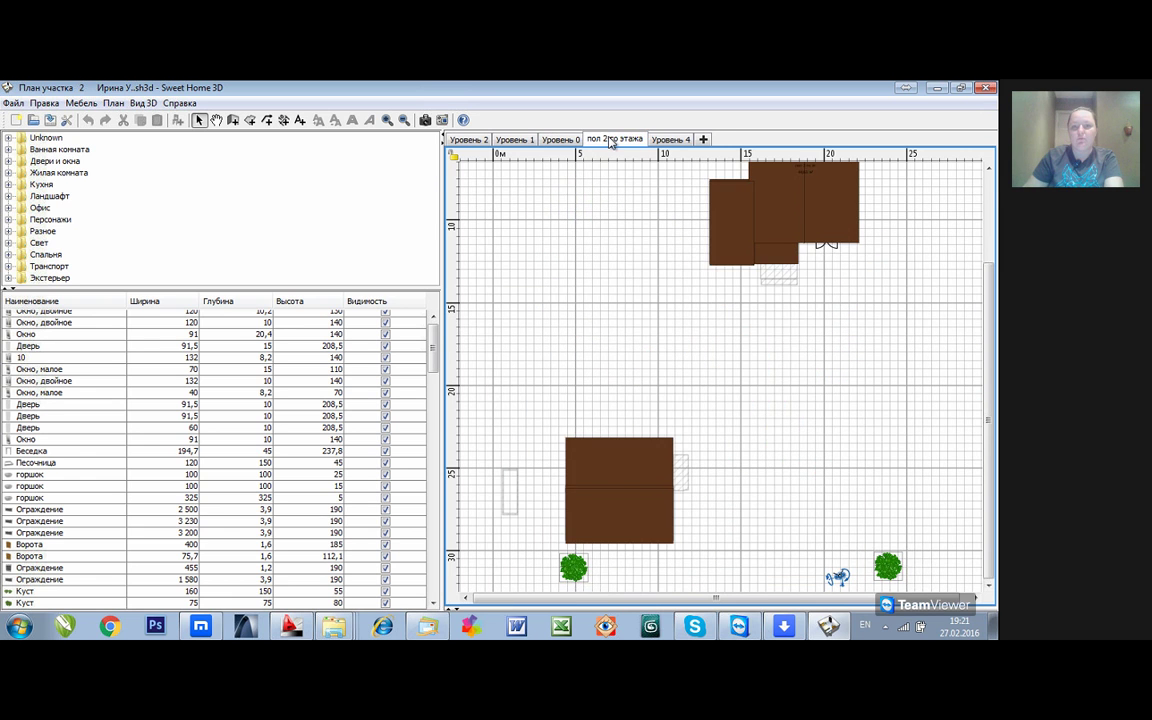
left_click(560, 139)
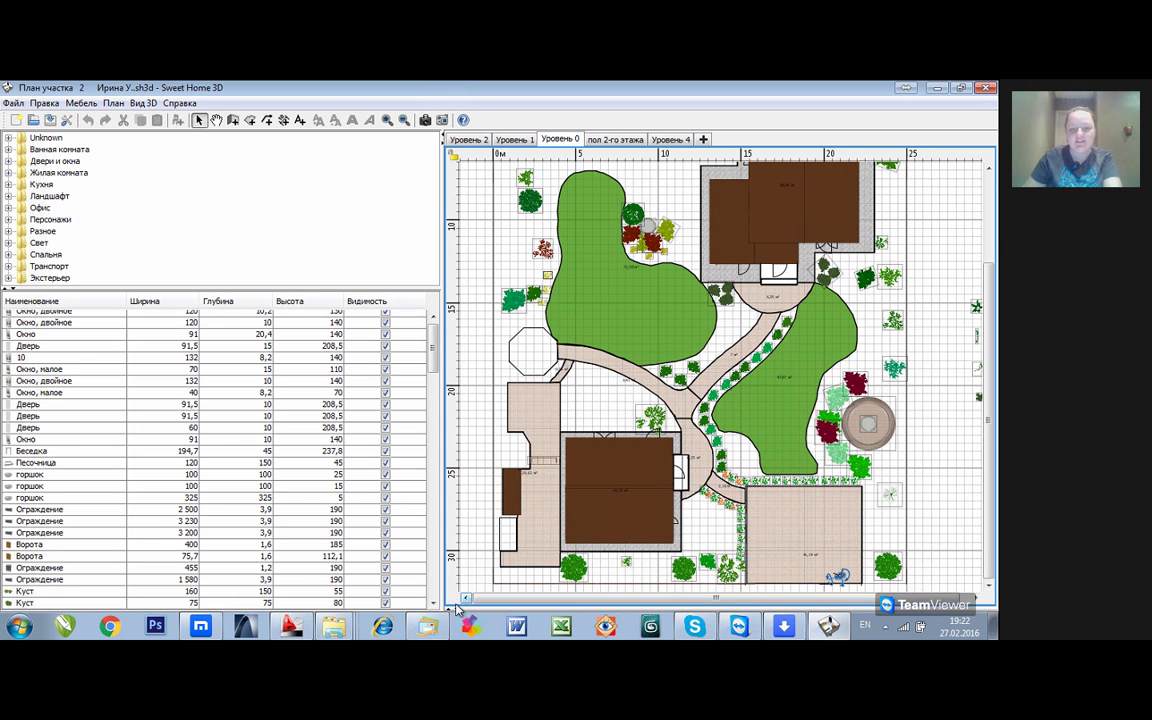
Step: Enlarge the 3D view of the site and examine the houses, lawns, paths and planting from different angles
left_click_drag(446, 606, 494, 204)
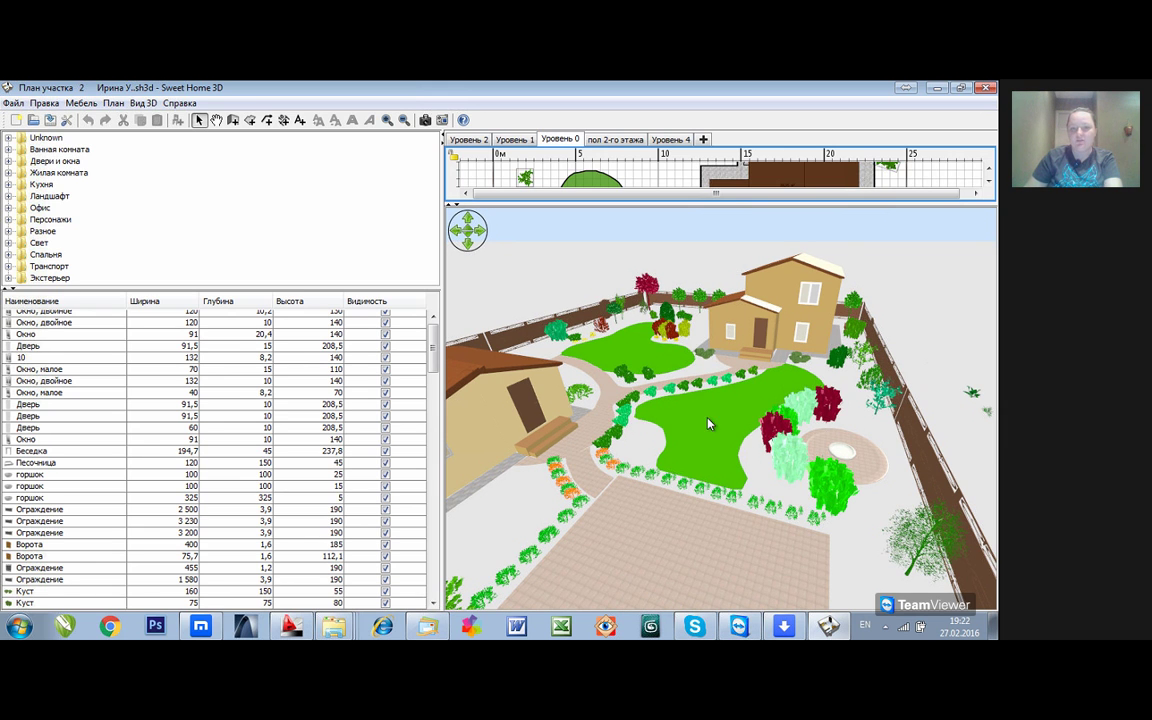
left_click(467, 233)
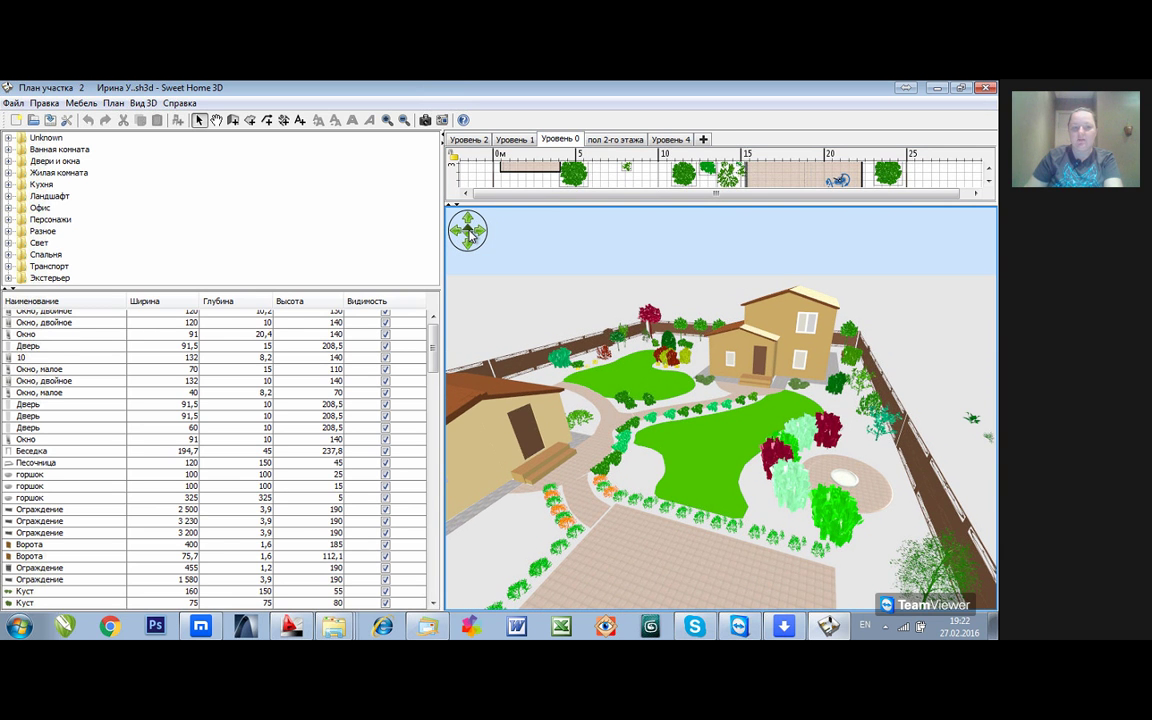
left_click(467, 233)
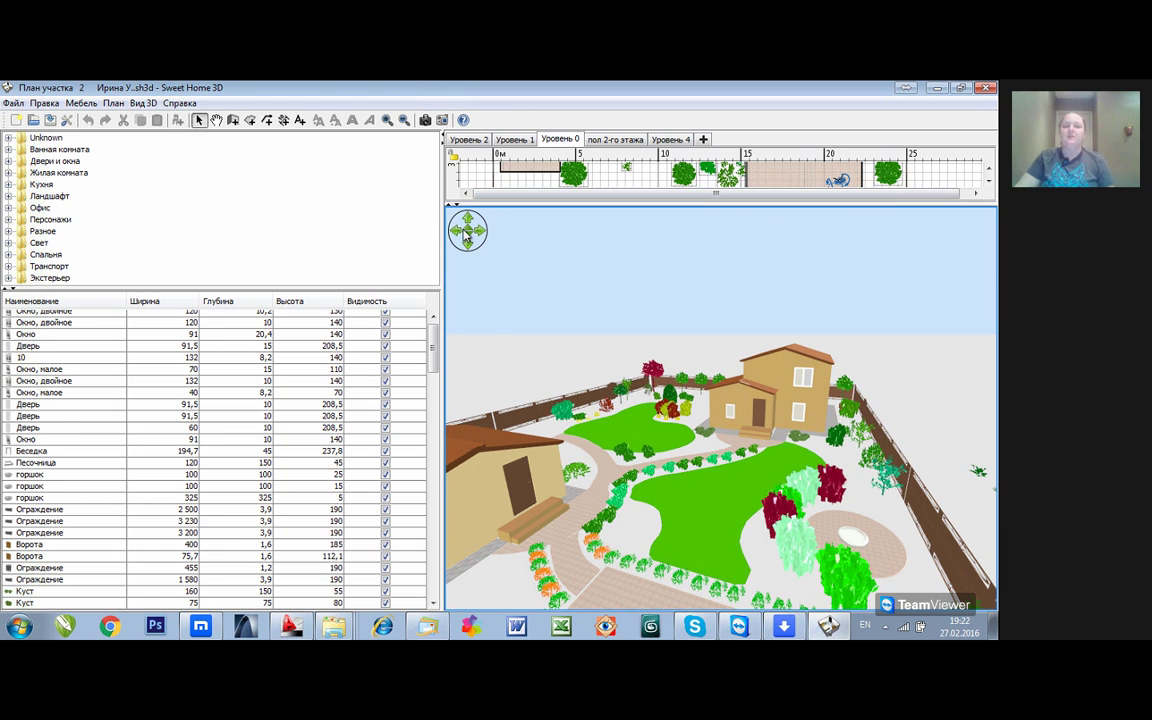
left_click(458, 233)
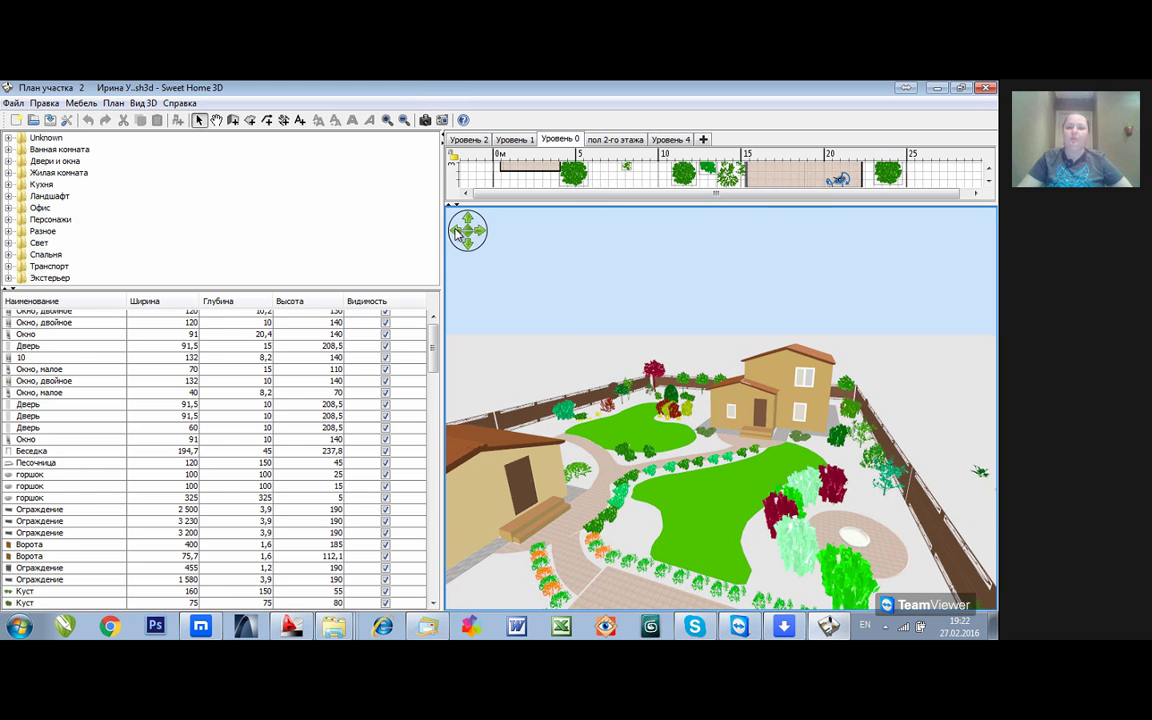
left_click(457, 233)
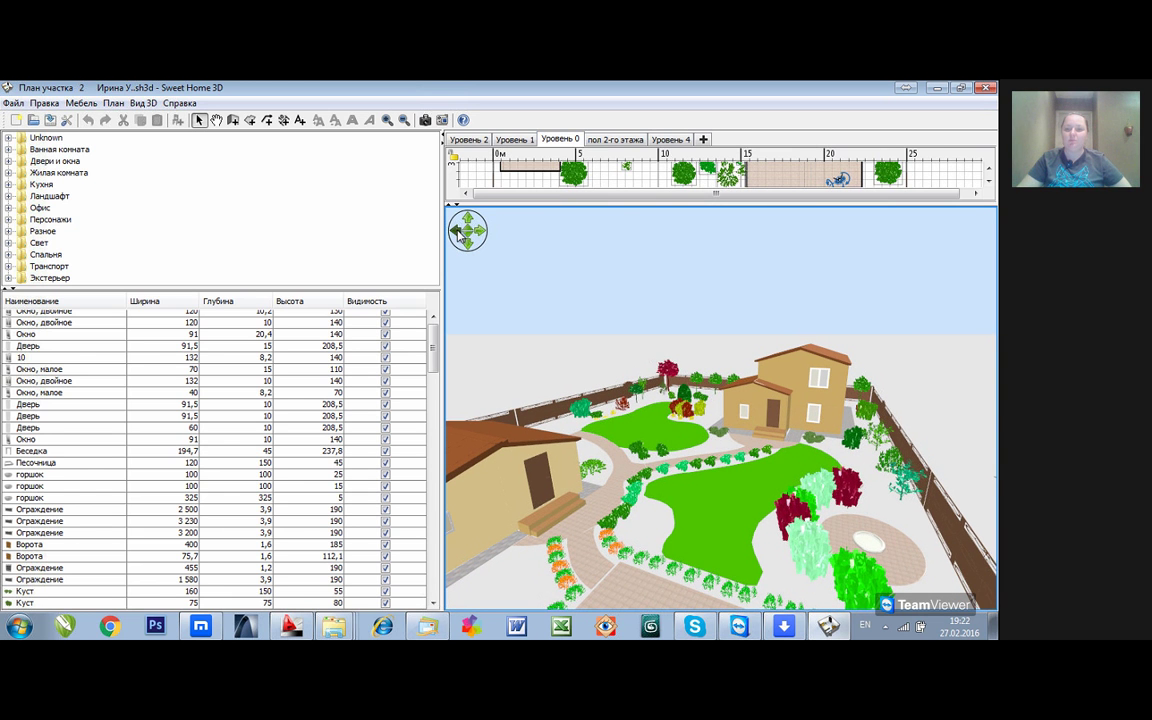
left_click(458, 233)
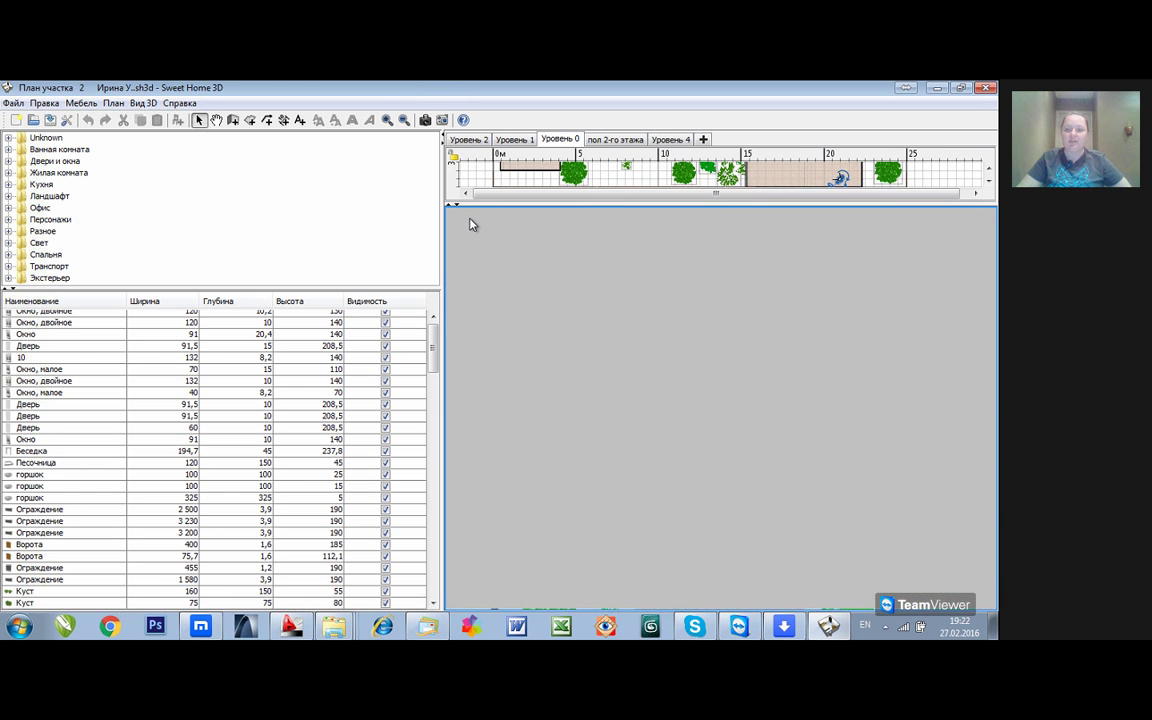
left_click(470, 234)
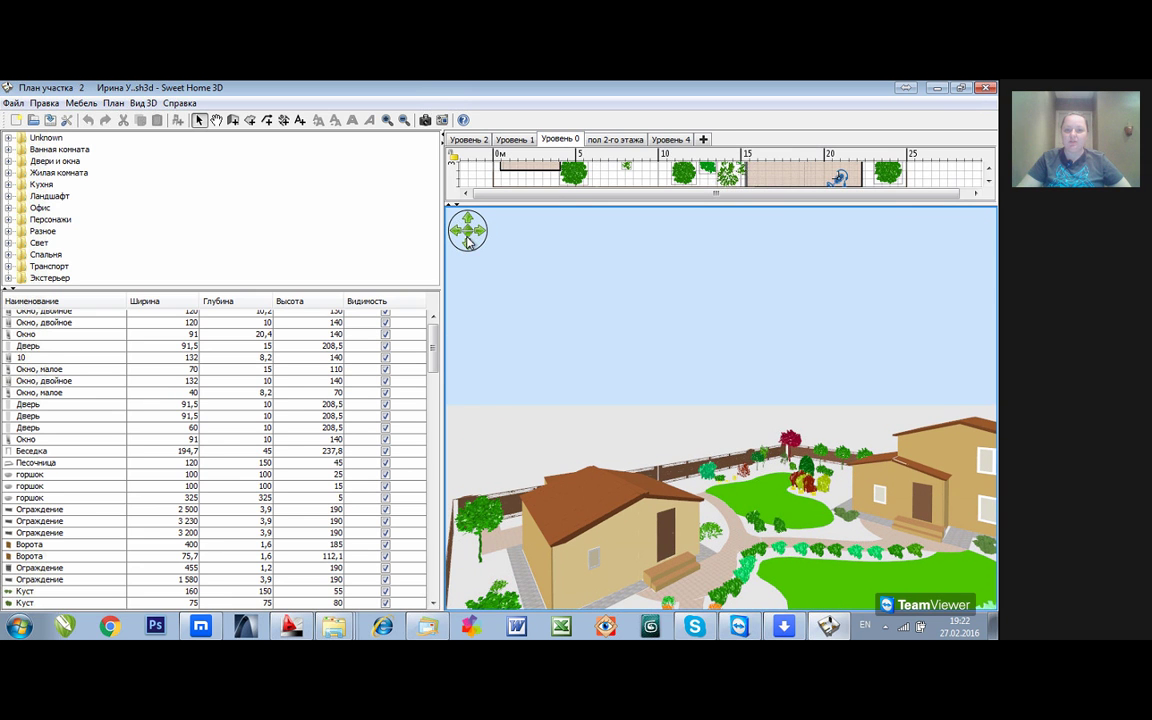
left_click(466, 238)
left_click(466, 238)
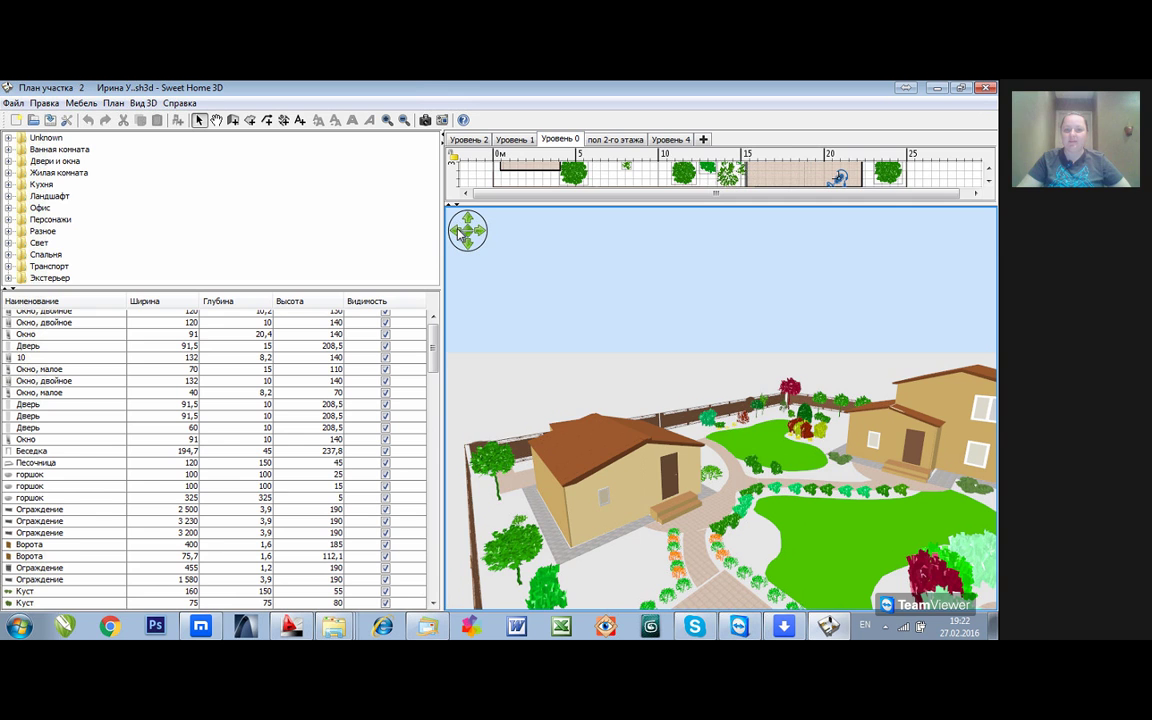
left_click(468, 236)
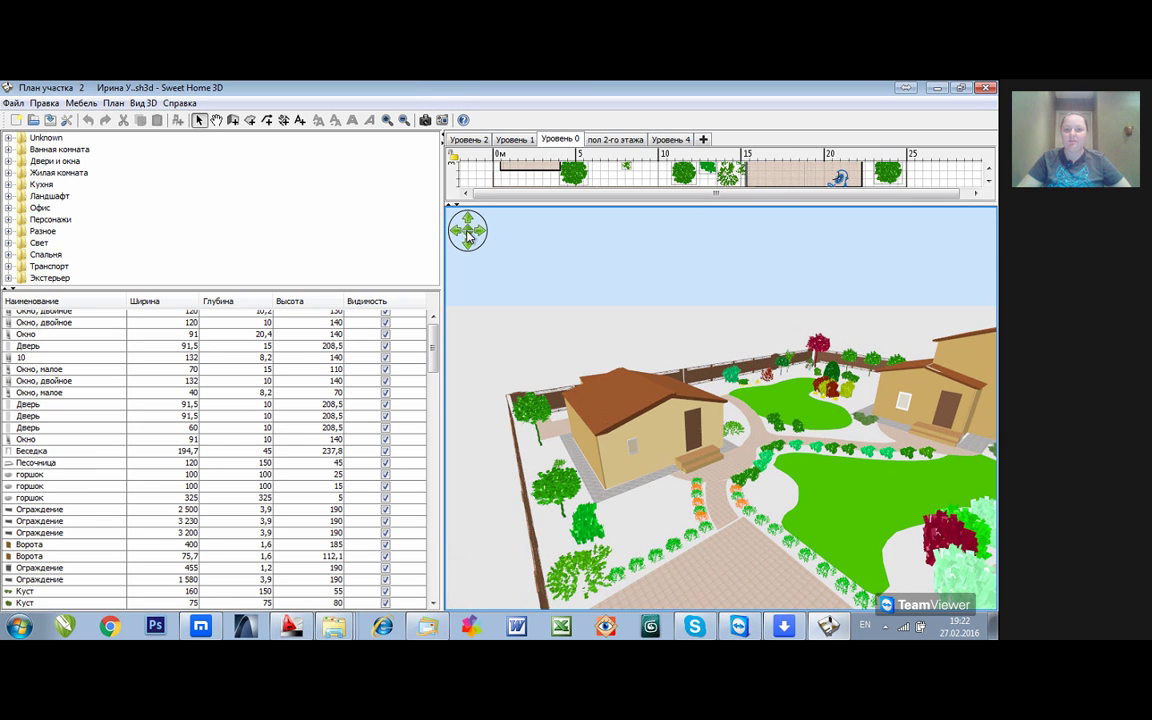
left_click(469, 233)
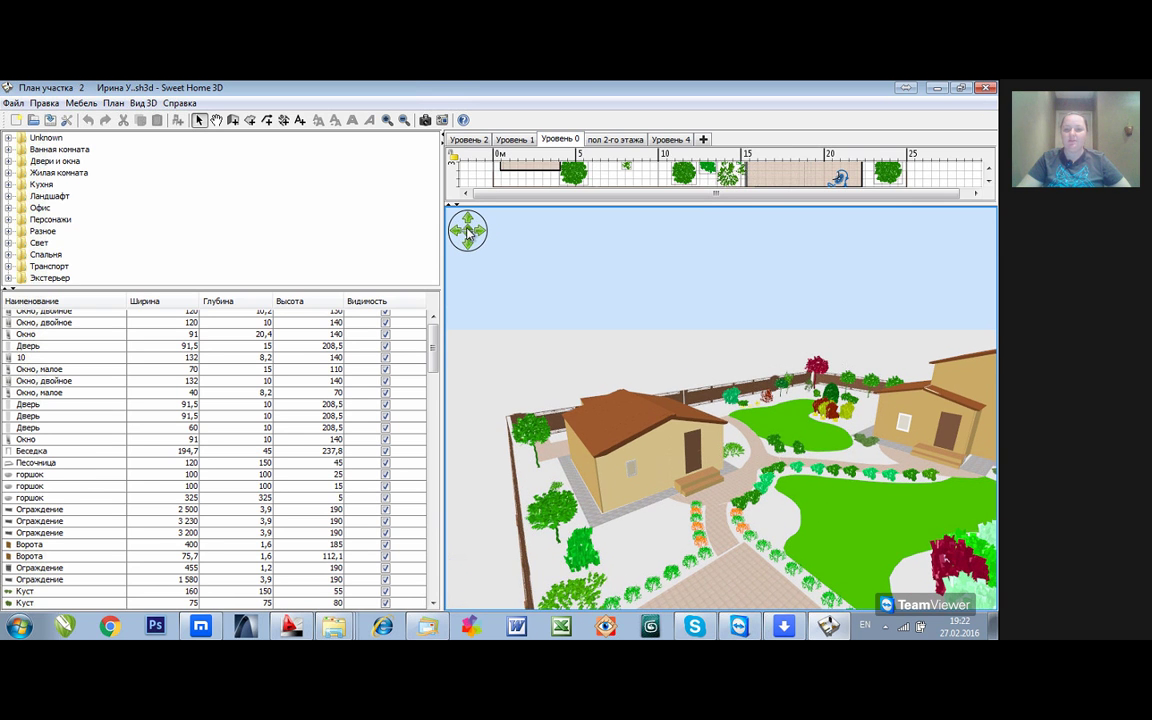
Step: Move the 3D viewpoint back and sideways to take in the whole site, and widen and heighten the 3D view
left_click(468, 232)
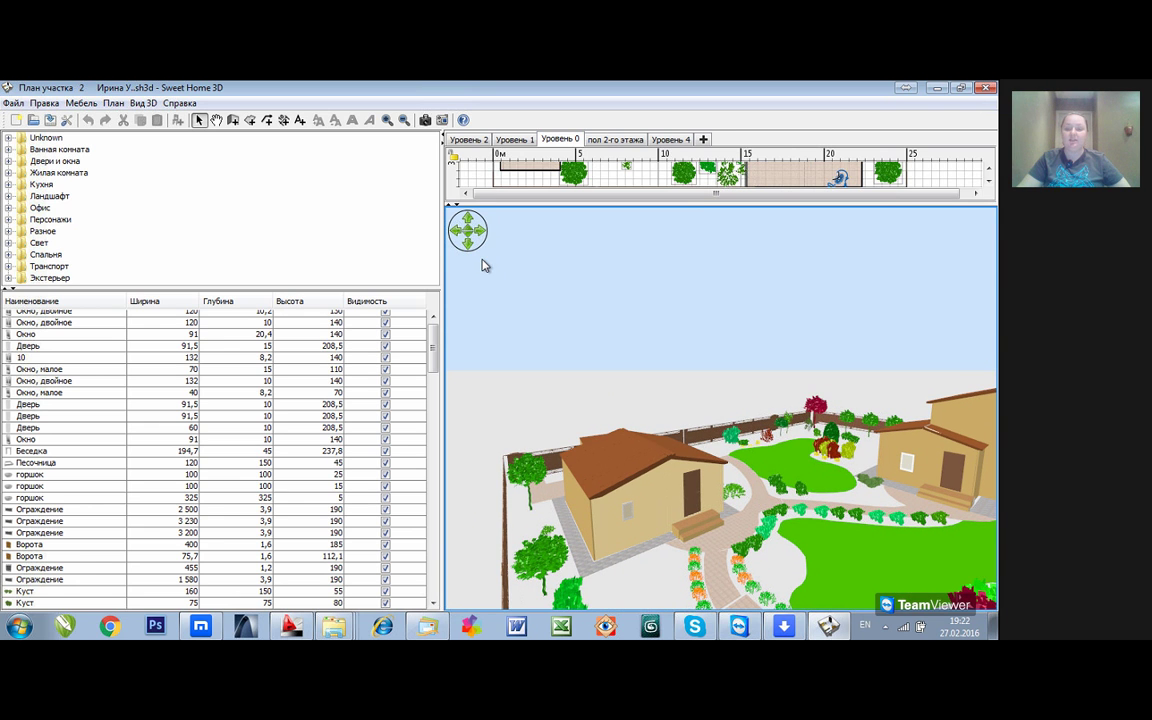
left_click(469, 246)
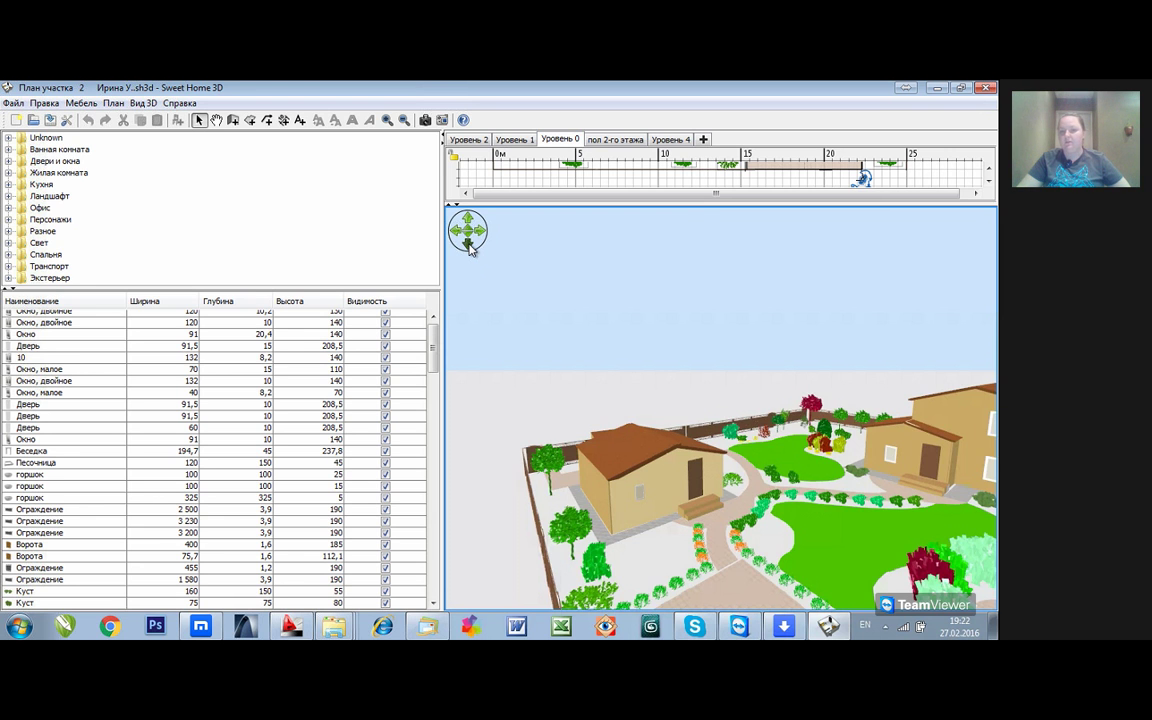
left_click(481, 231)
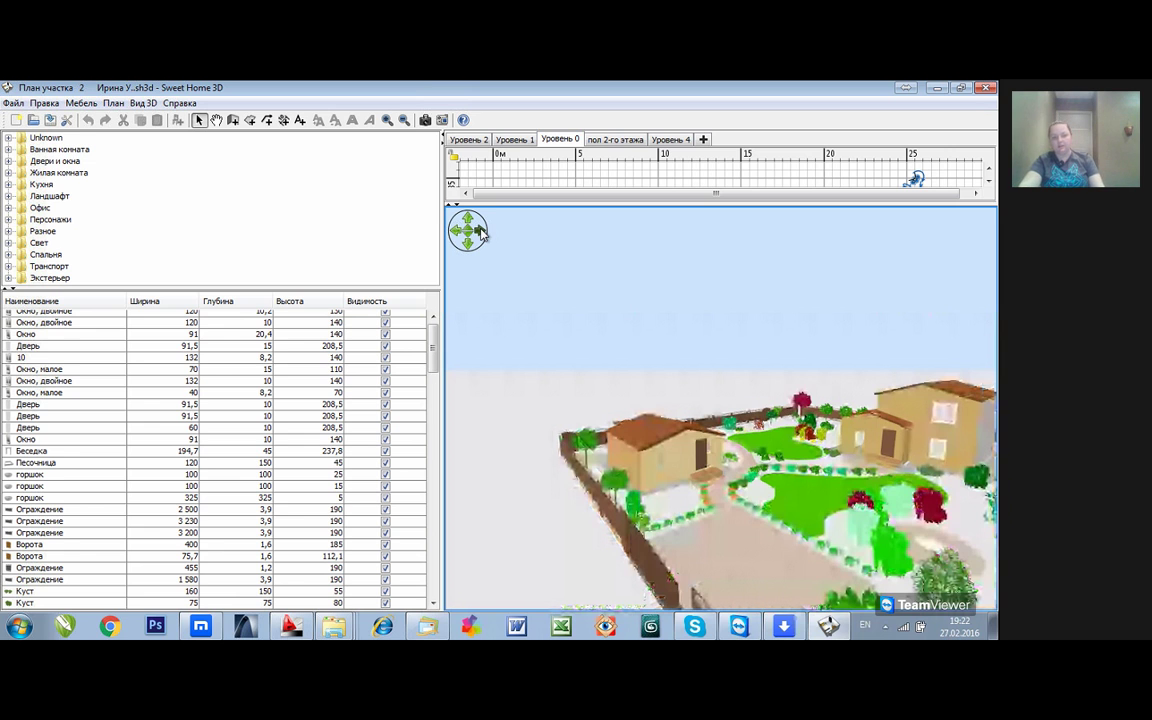
left_click(481, 231)
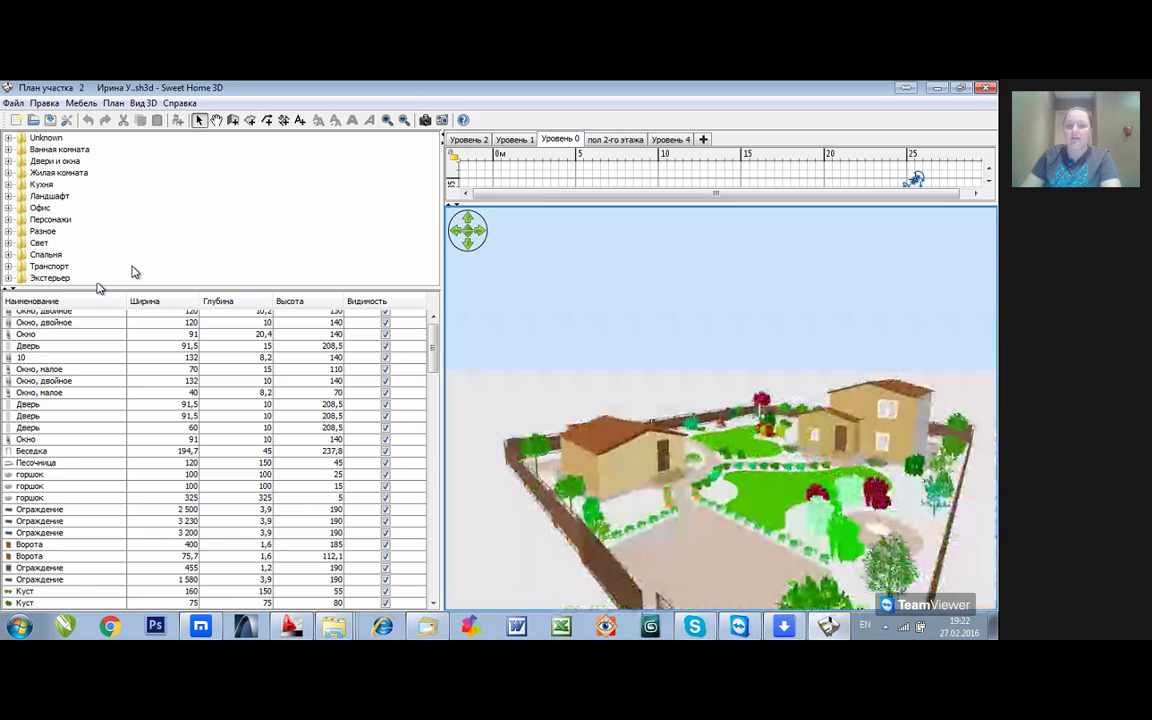
left_click_drag(637, 206, 637, 183)
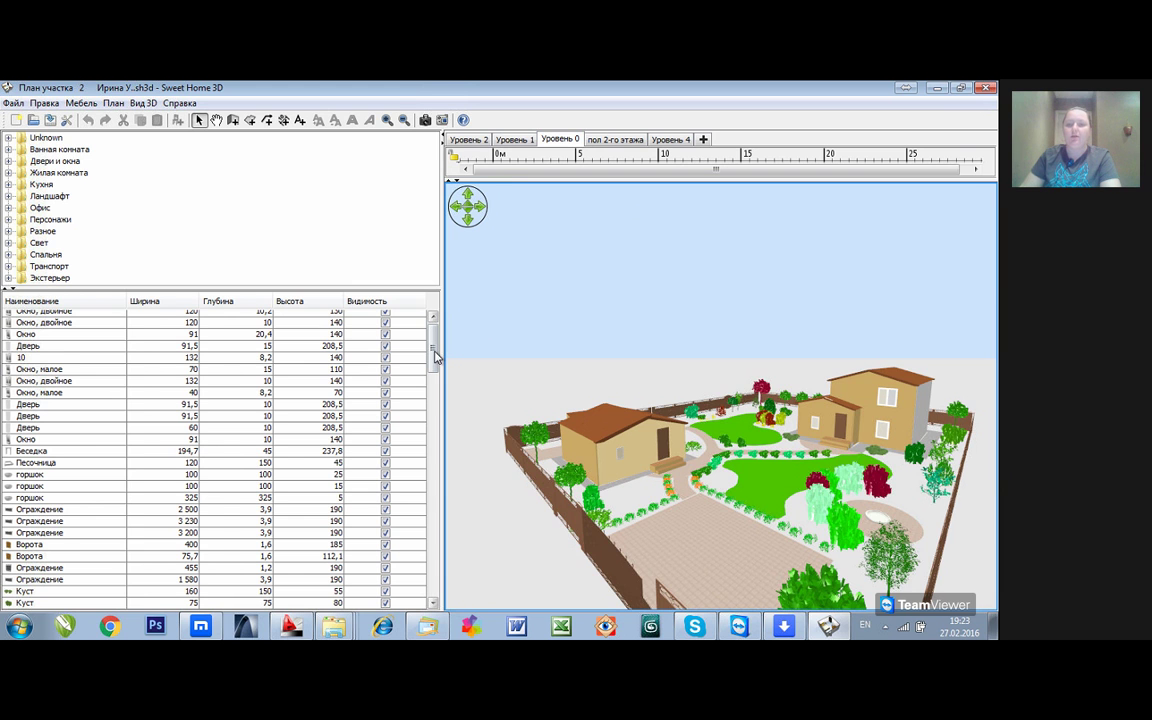
left_click_drag(441, 355, 260, 298)
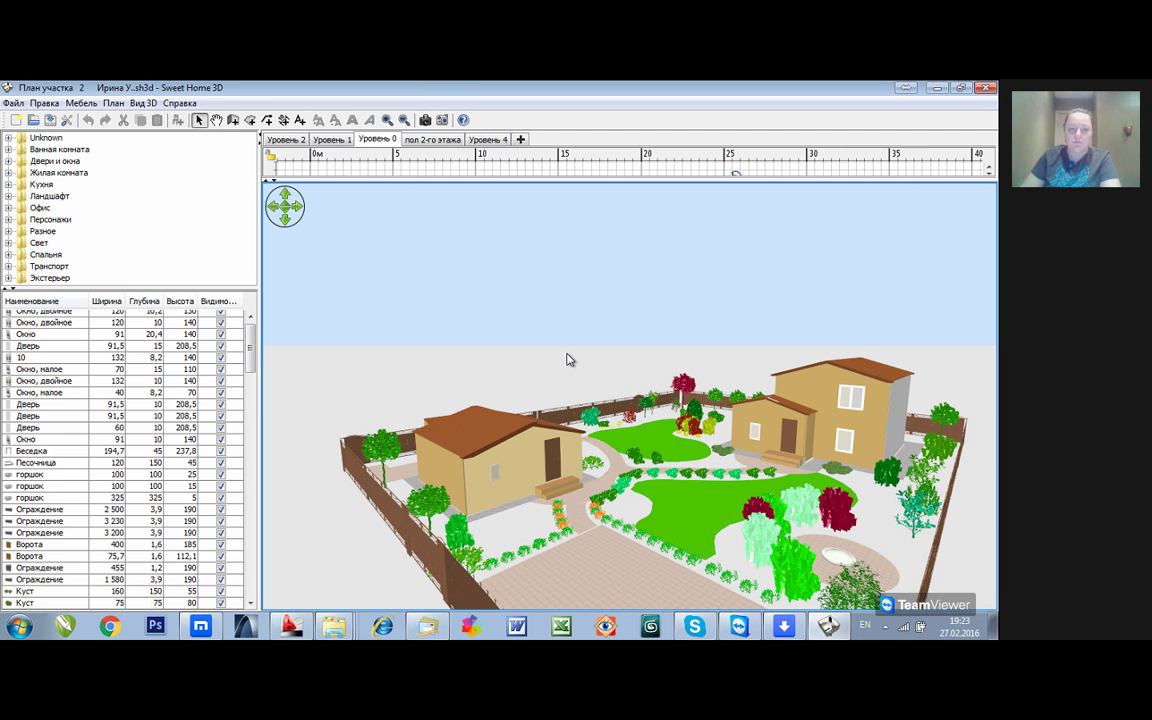
Step: Tilt the 3D view downward to examine the fenced site, lawns and paved parking area from a higher angle
left_click(567, 360)
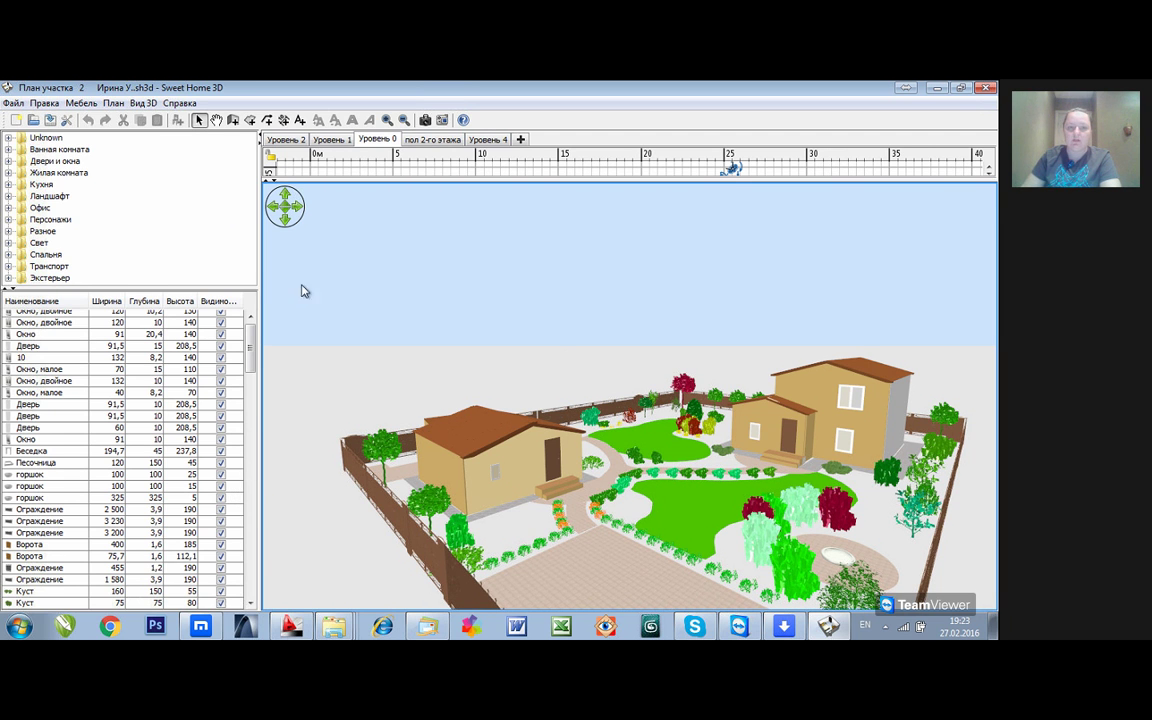
left_click(285, 200)
left_click(285, 200)
left_click(285, 213)
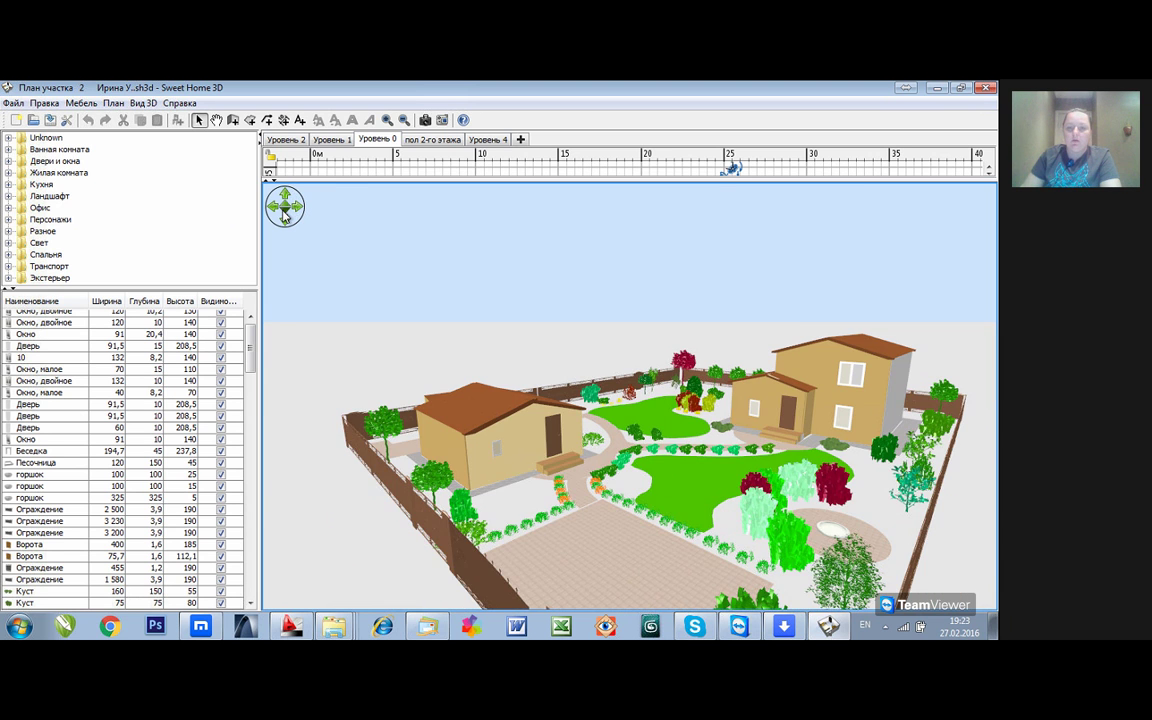
left_click(284, 212)
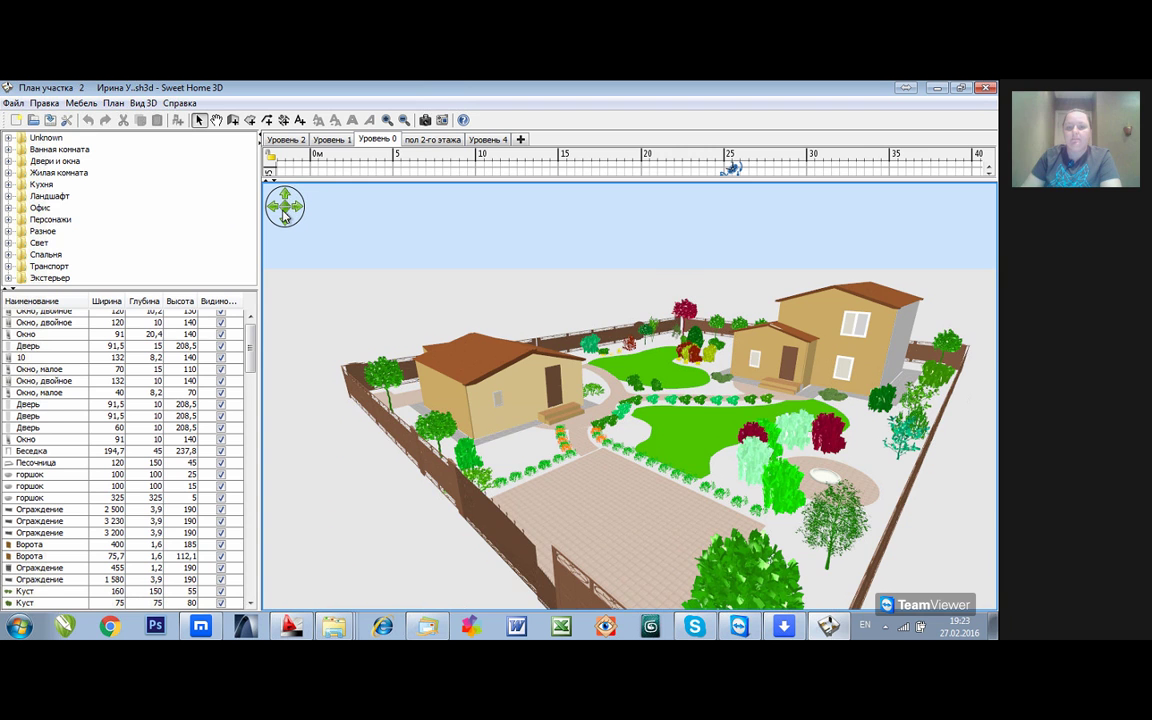
left_click(285, 213)
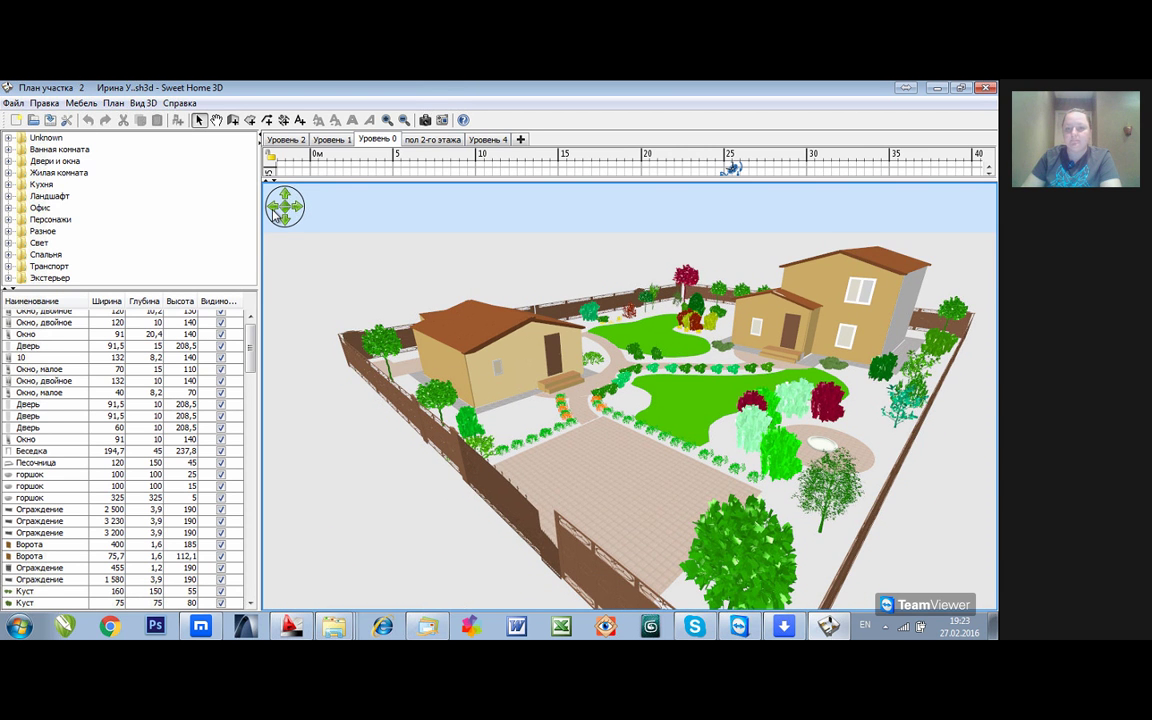
Step: Turn the 3D view sideways in both directions to examine both houses, the round paved area and the fence line
left_click(271, 211)
left_click(298, 208)
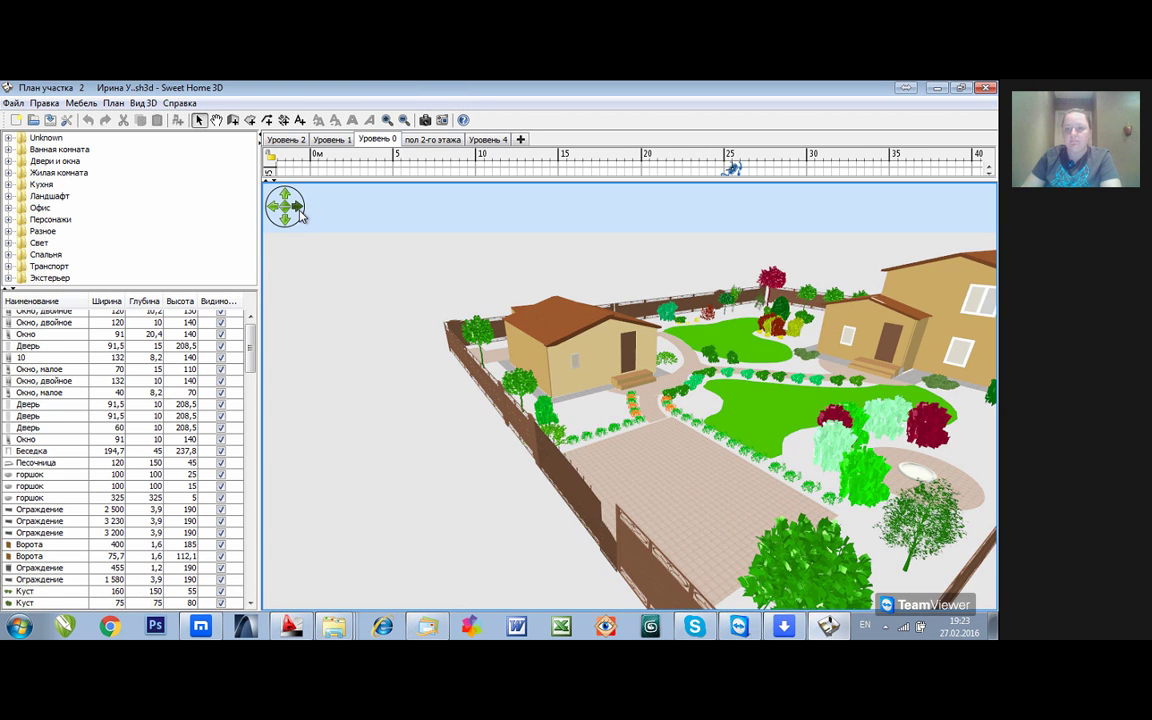
left_click(299, 212)
left_click(299, 212)
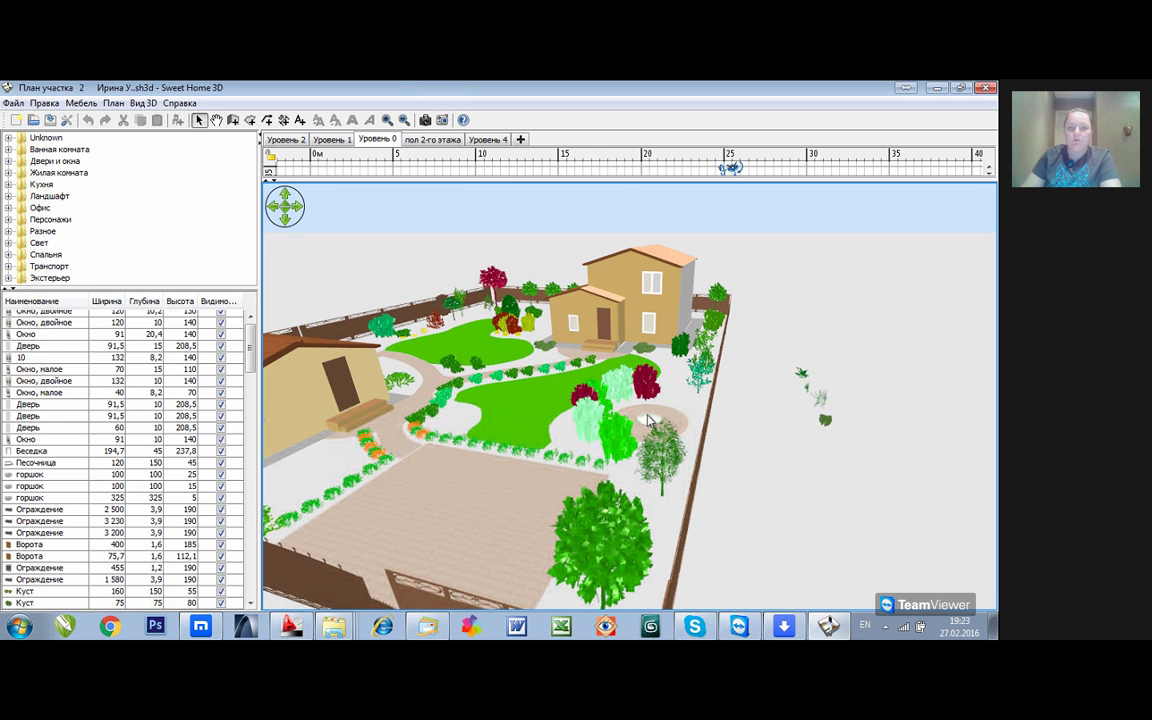
left_click(294, 210)
left_click(268, 209)
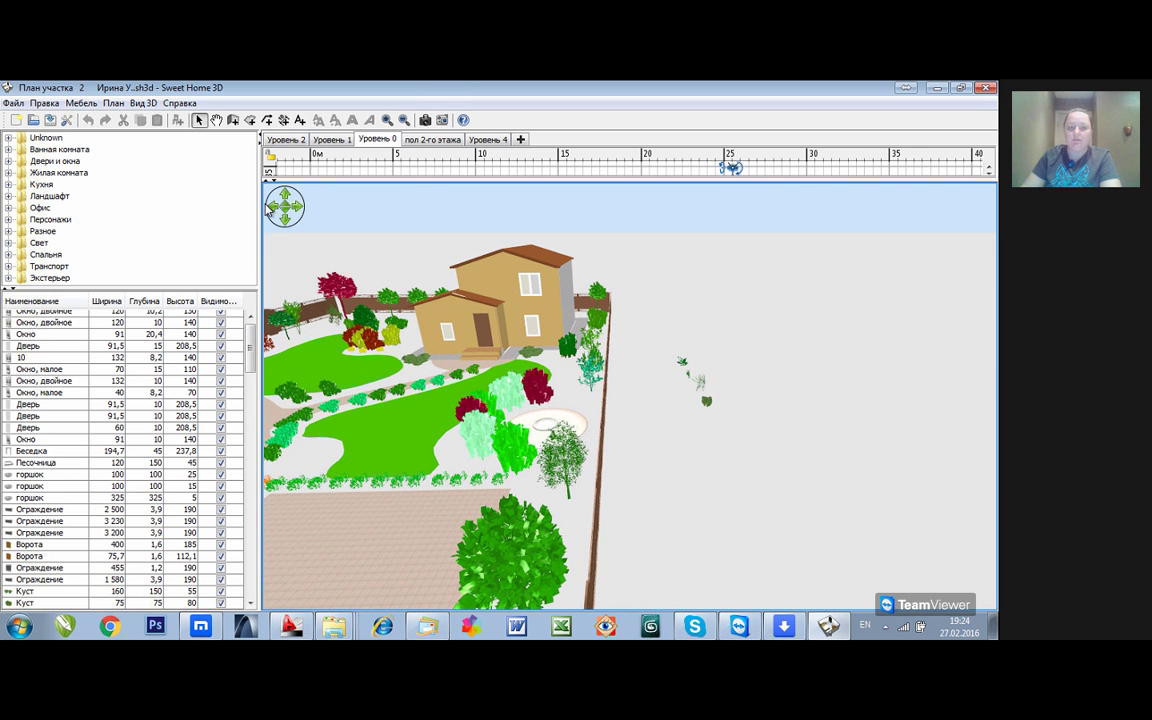
left_click(270, 208)
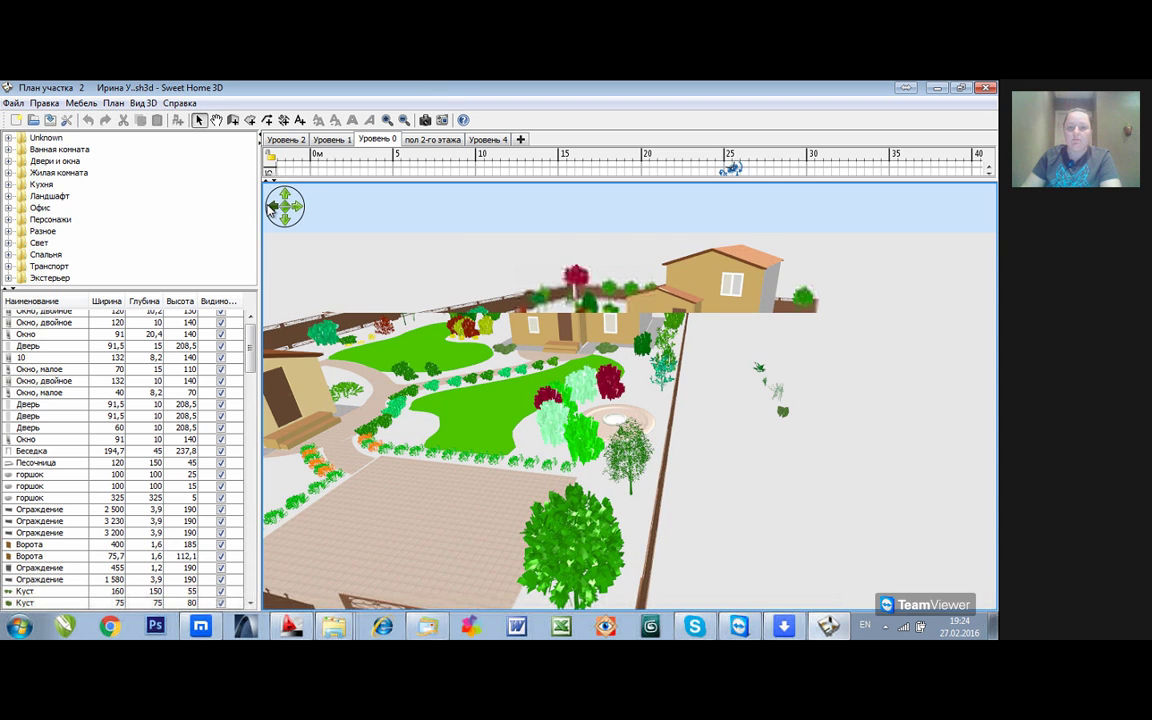
left_click(270, 207)
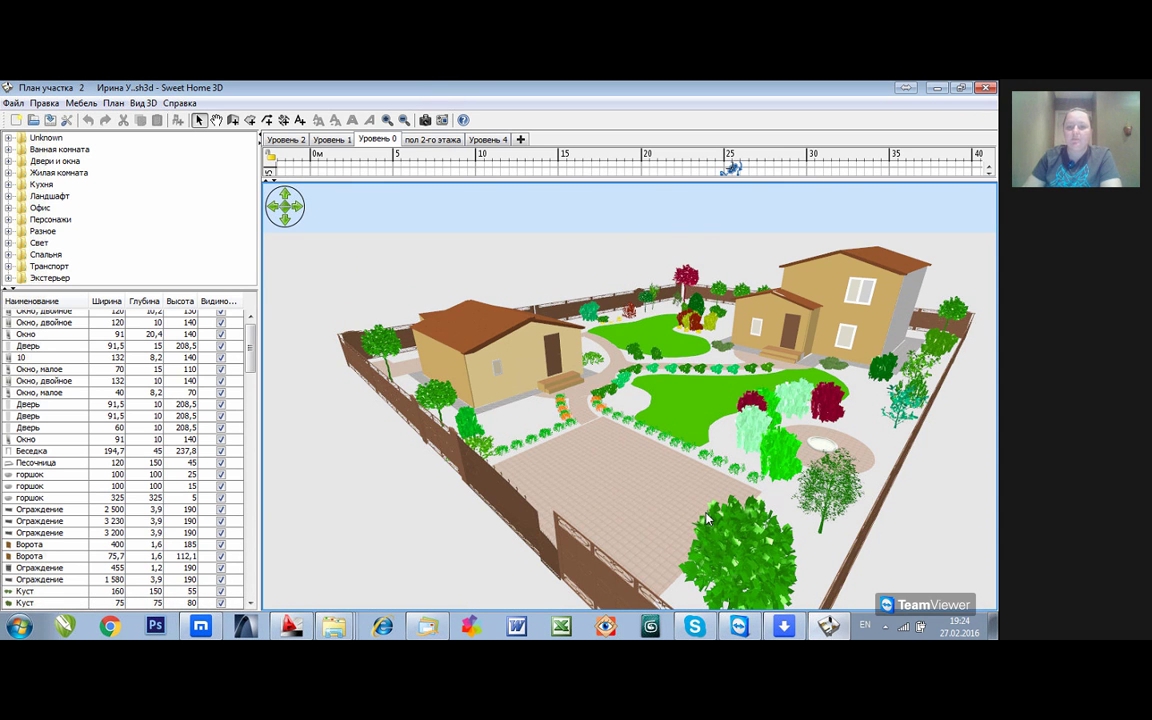
left_click(280, 212)
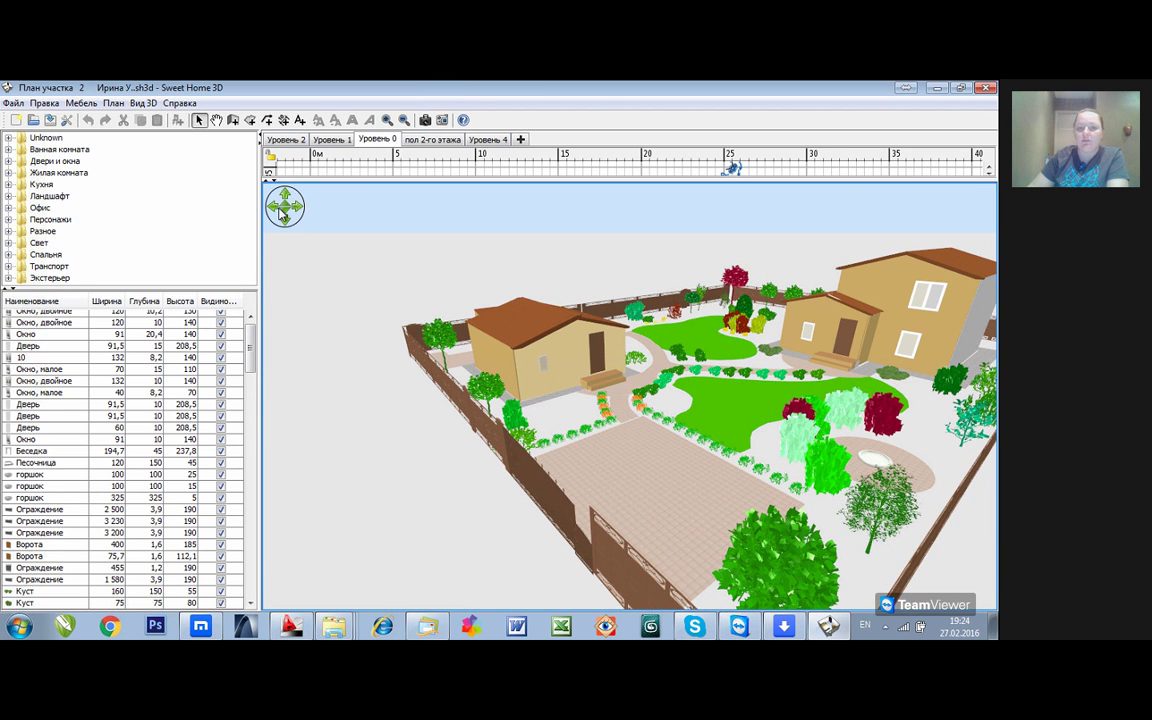
left_click(284, 206)
Step: Enlarge the 2D plan to the full window height and look over the Уровень 0 layout of houses, paths and lawns
left_click_drag(283, 183, 320, 600)
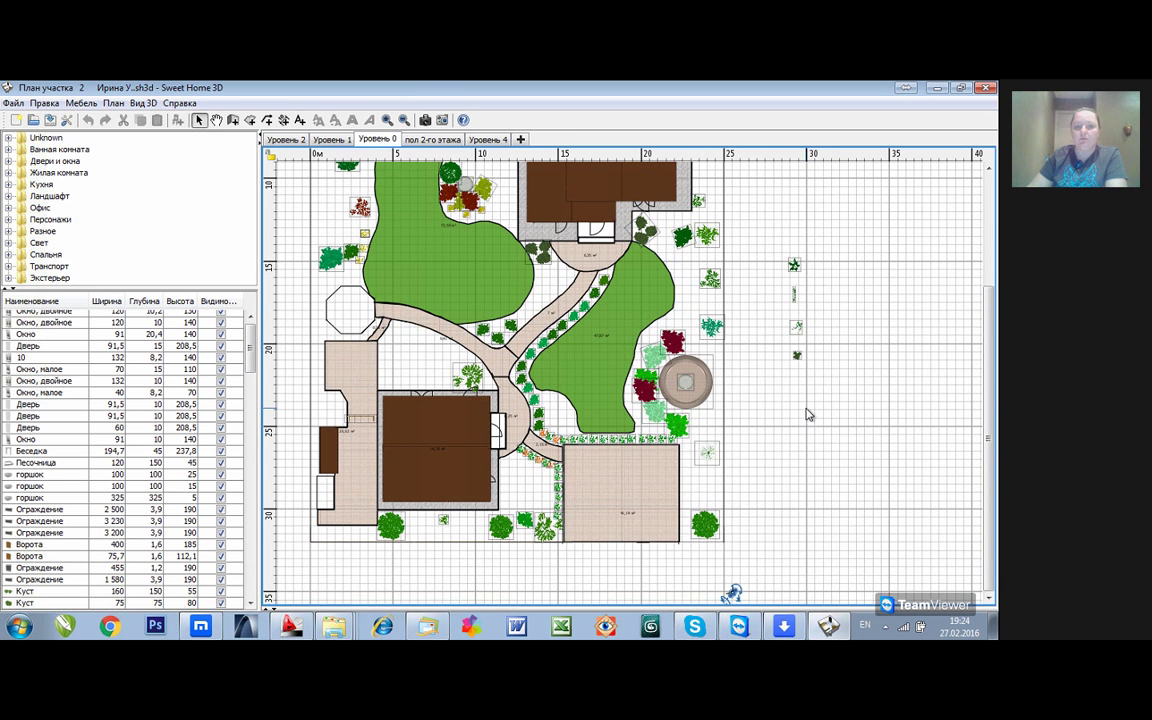
scroll(659, 336, "up", 4)
scroll(659, 336, "down", 4)
scroll(648, 336, "up", 4)
scroll(384, 447, "down", 4)
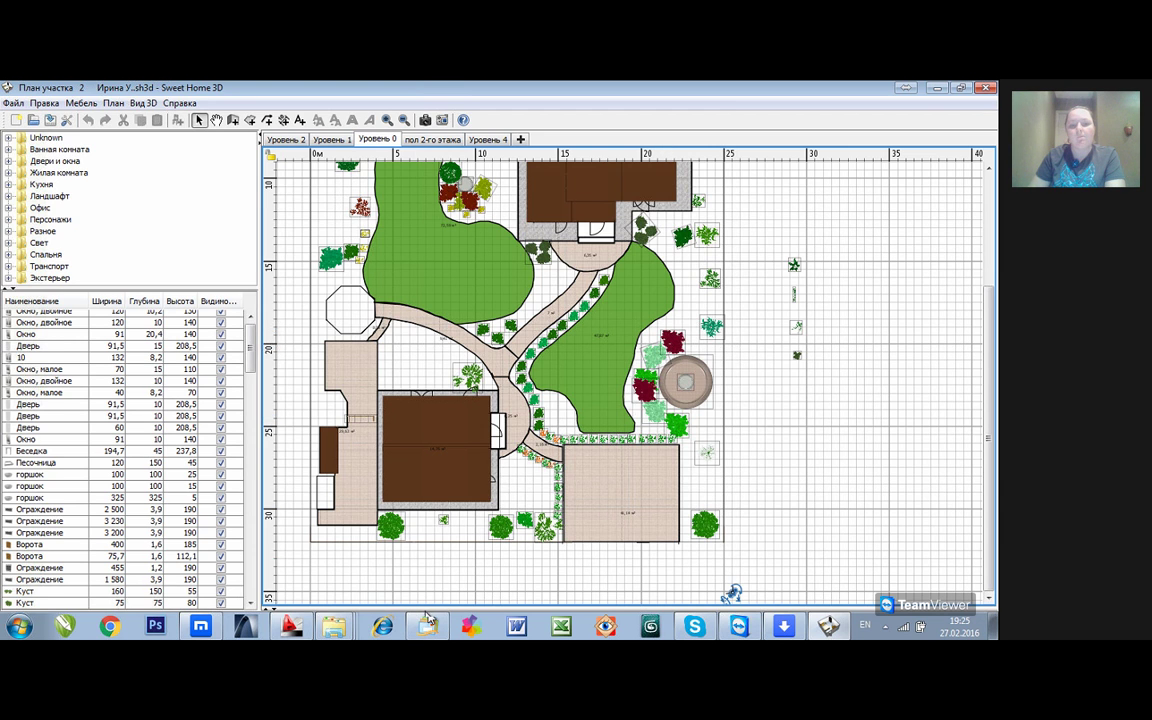
Step: Show the plan and the 3D view together and compare the paths and round paved area on Уровень 0
left_click_drag(425, 607, 460, 270)
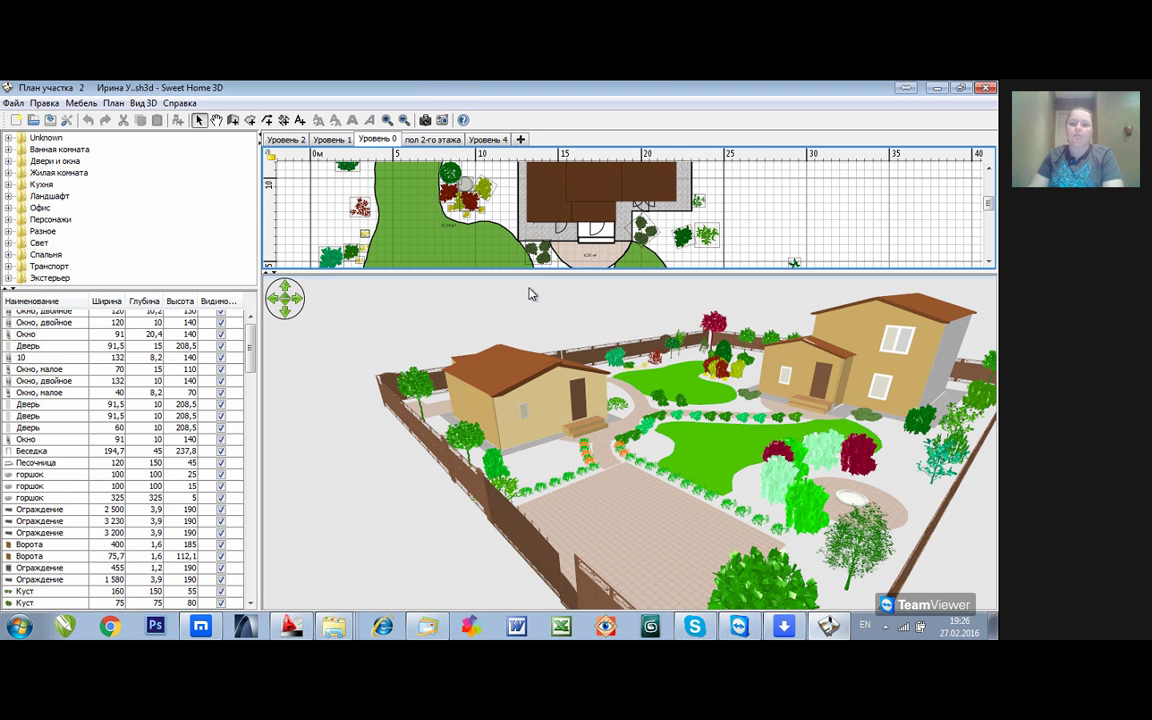
mouse_move(988, 204)
left_mouse_down()
mouse_move(988, 193)
mouse_move(988, 229)
left_mouse_up()
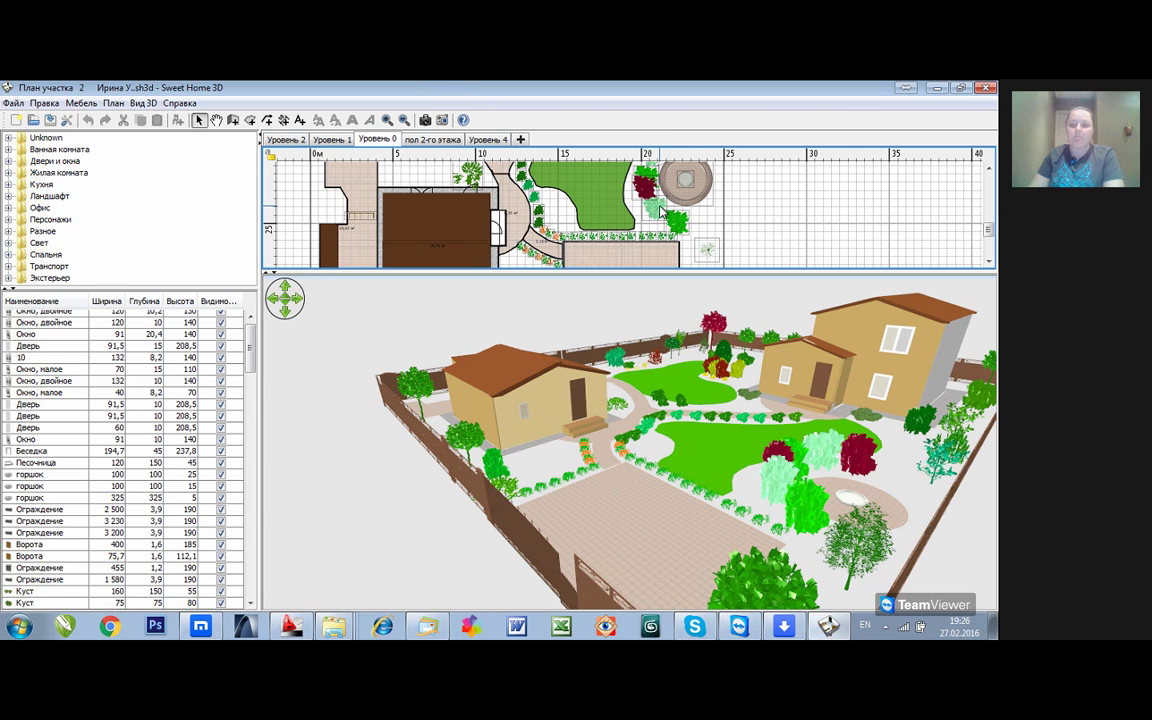
scroll(989, 224, "up", 1)
scroll(989, 224, "up", 1)
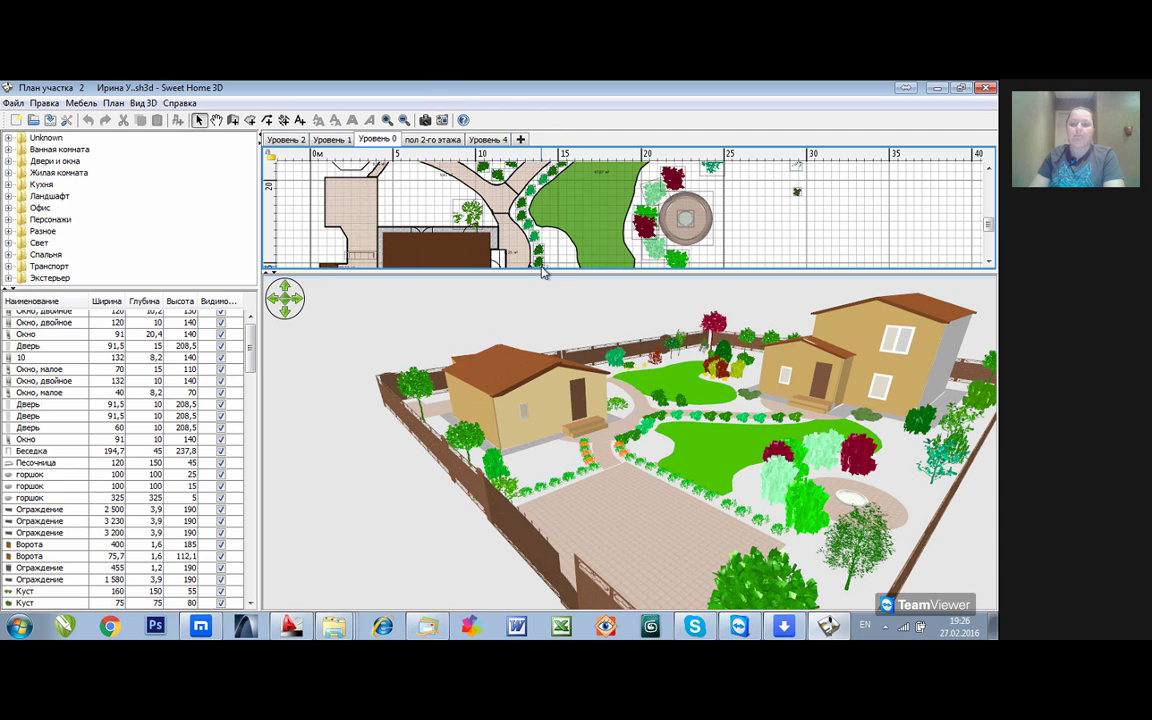
left_click_drag(545, 271, 547, 289)
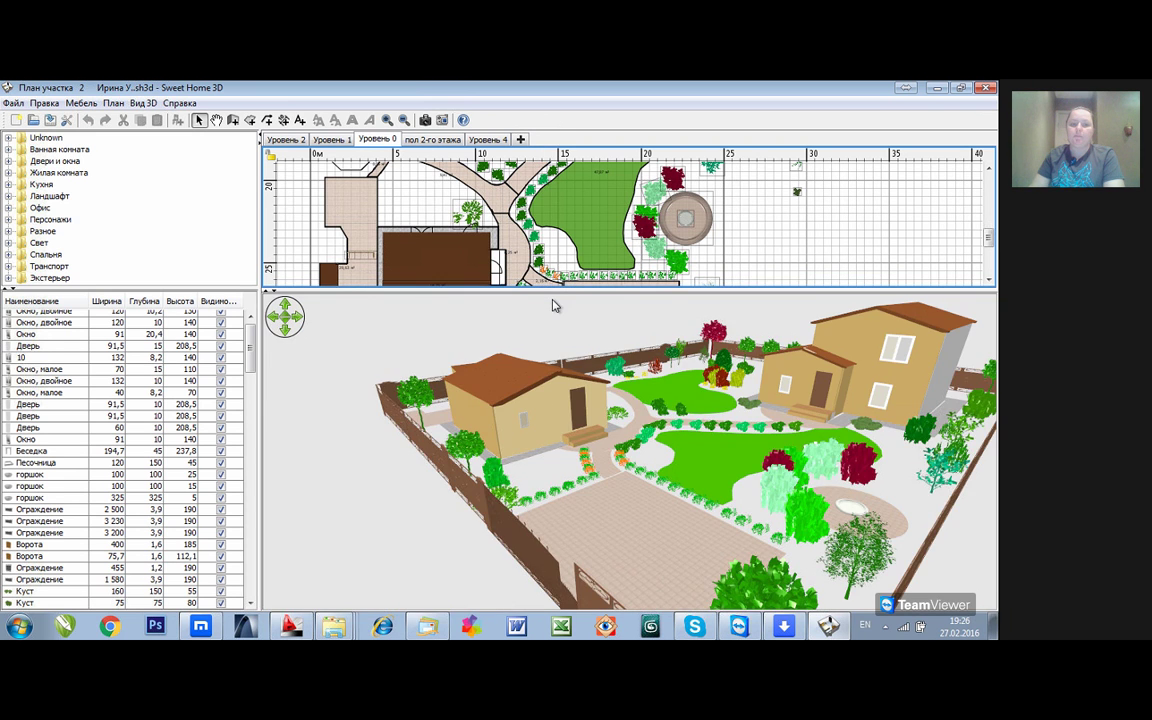
Step: Enlarge the plan and check the contents of Уровень 2, Уровень 1, Уровень 0, пол 2-го этажа and Уровень 4
left_click(285, 139)
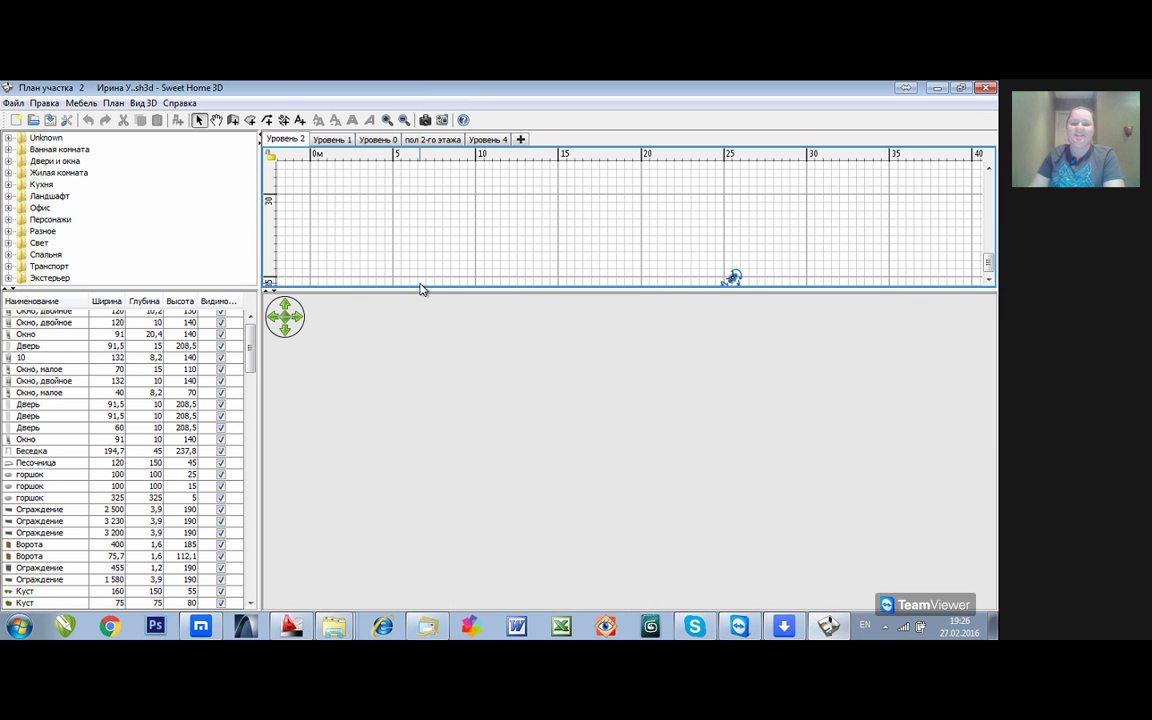
left_click_drag(431, 292, 441, 578)
left_click(331, 139)
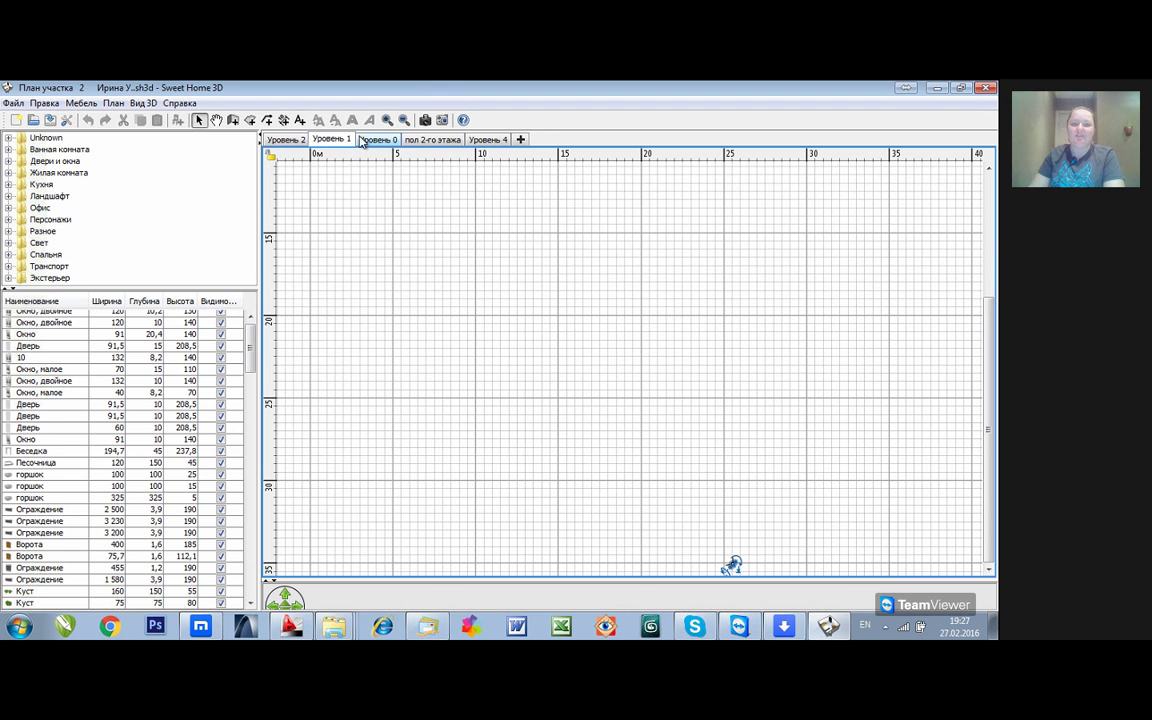
left_click(378, 140)
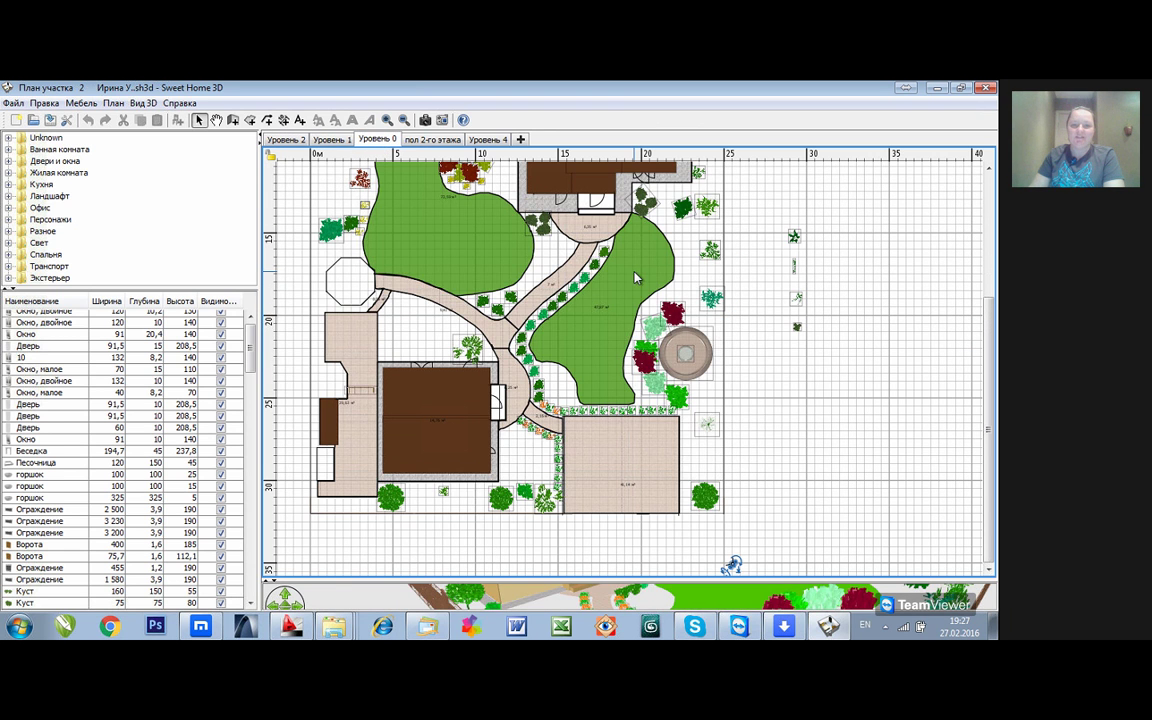
left_click(432, 139)
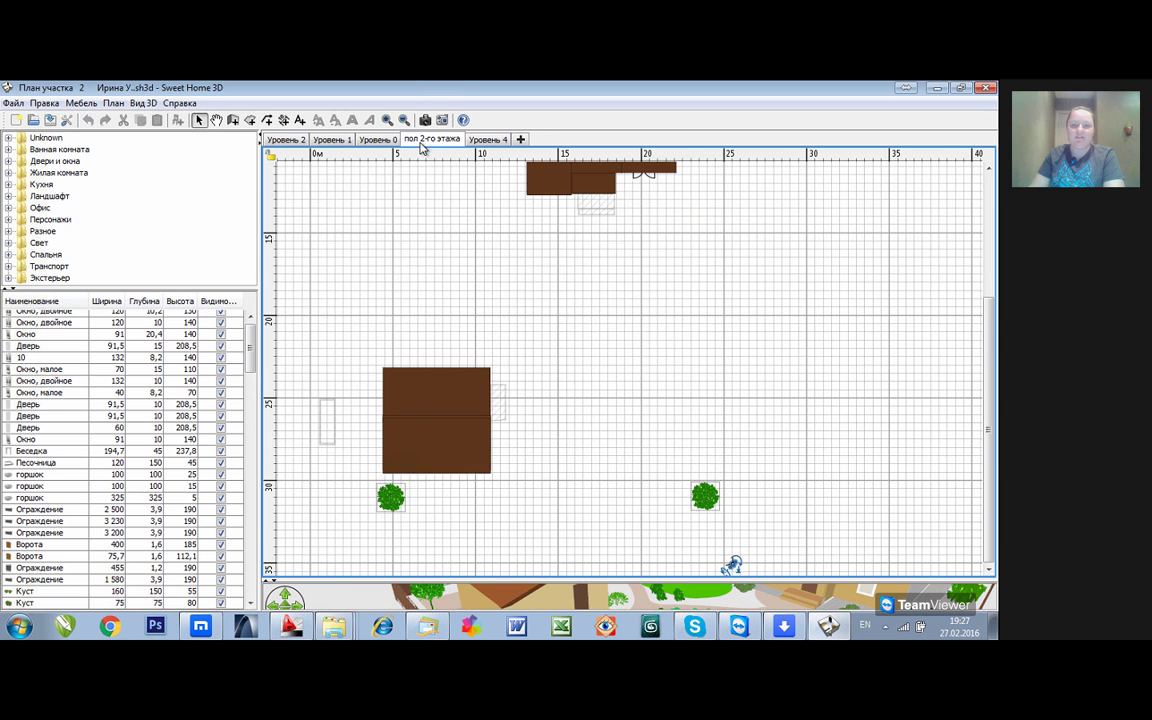
scroll(948, 306, "up", 5)
left_click(488, 139)
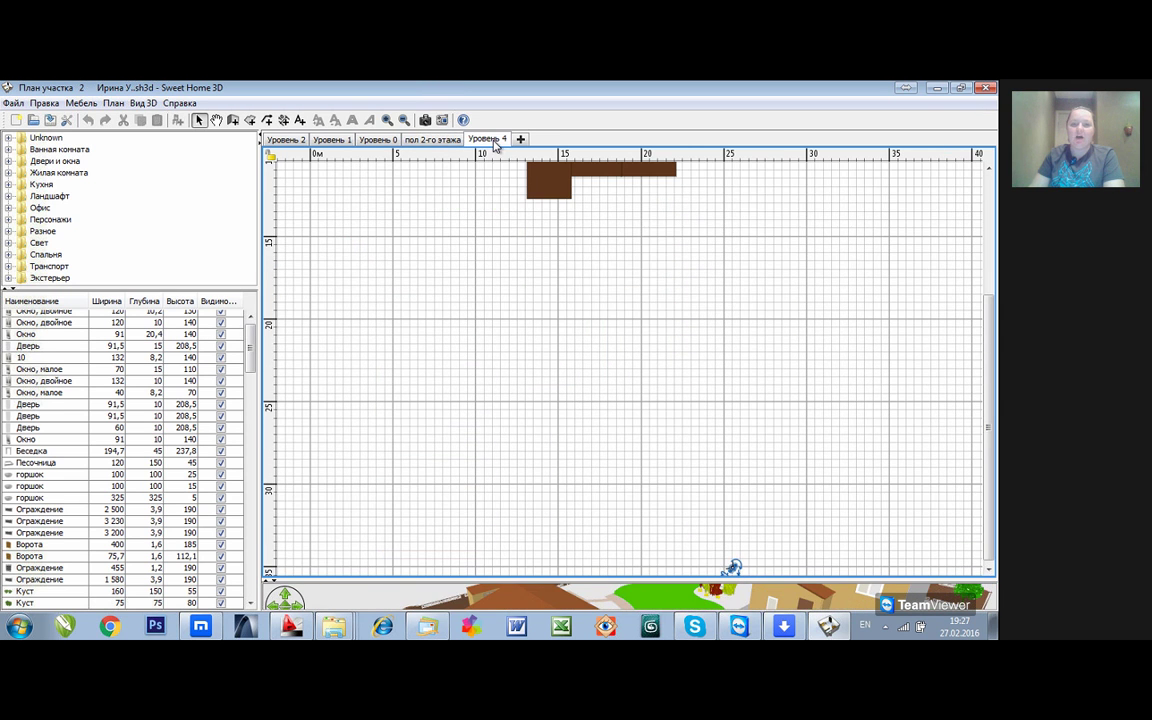
scroll(558, 266, "up", 3)
scroll(558, 266, "up", 2)
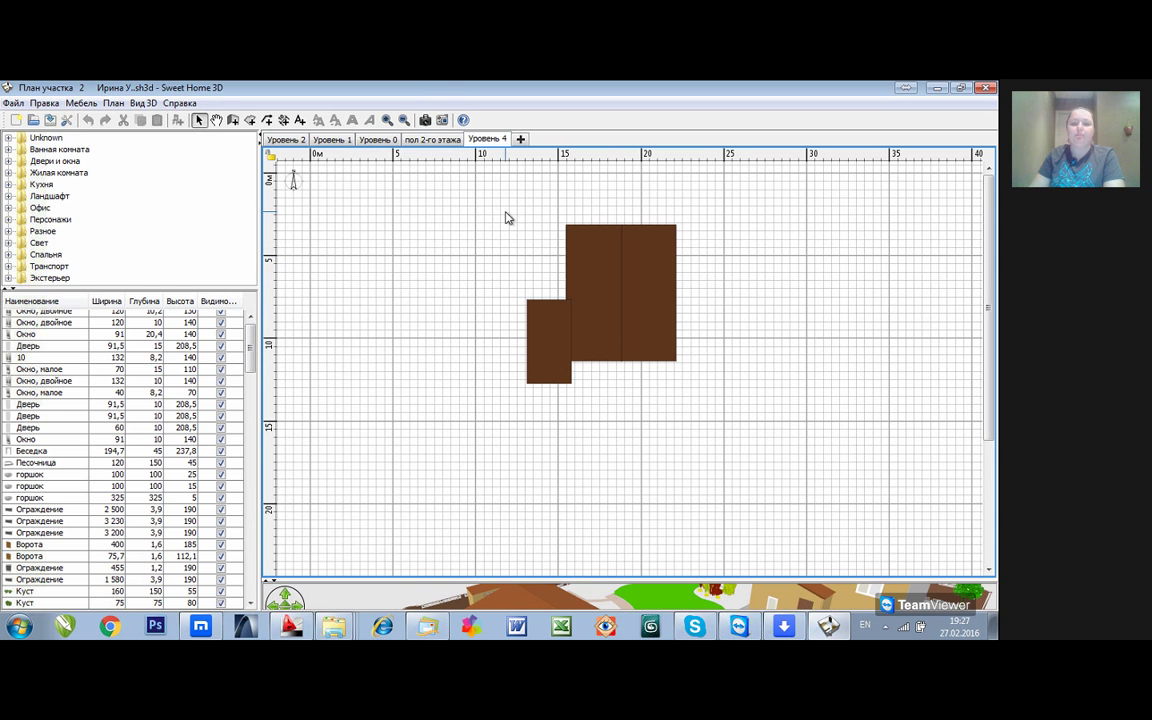
Step: Recheck Уровень 2, return to Уровень 0, and examine its planting, paths and lawns up to the site's north edge
left_click(425, 140)
left_click(382, 139)
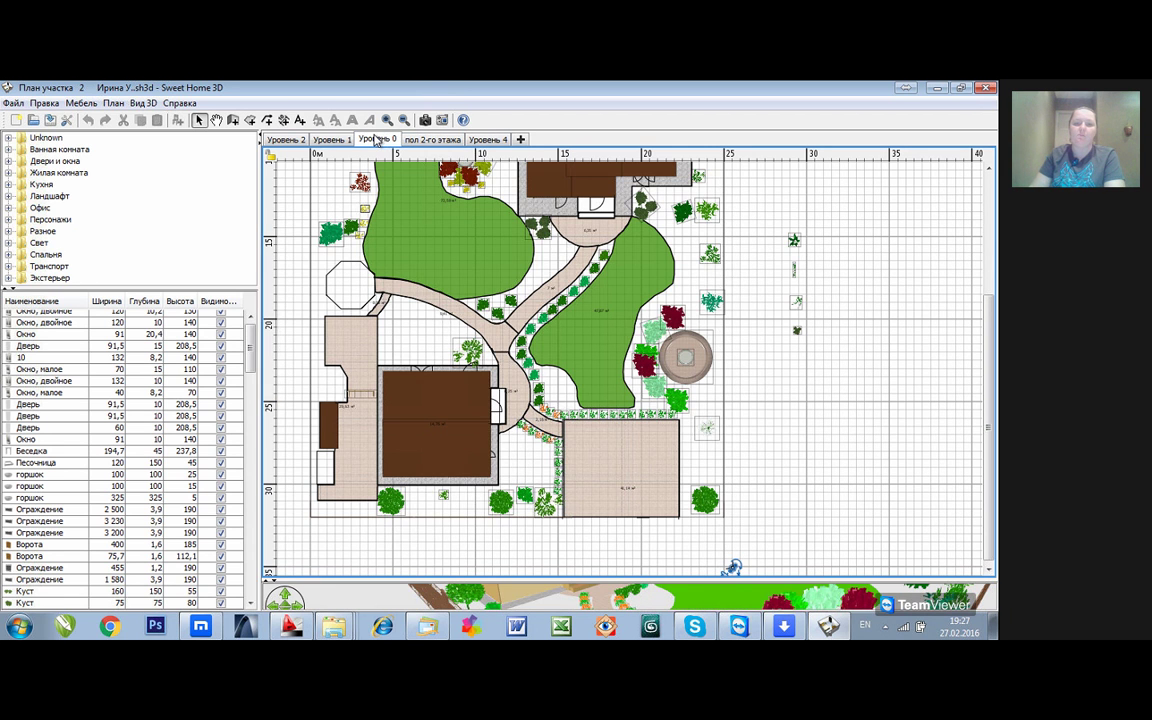
left_click(285, 139)
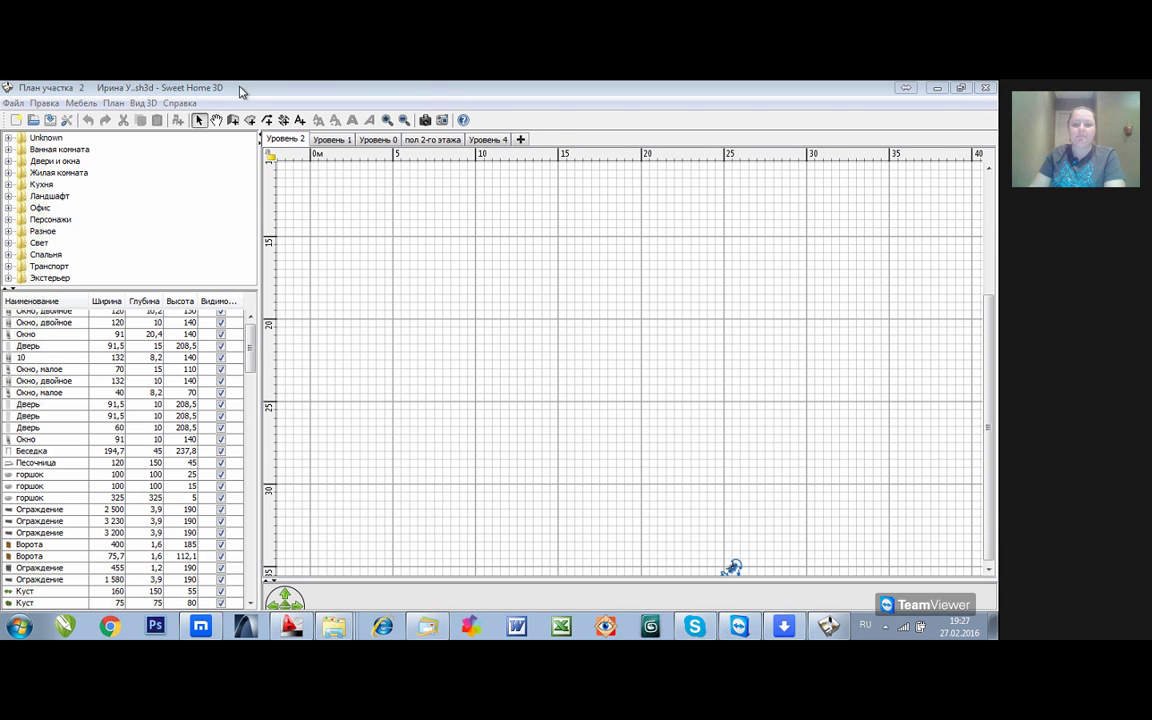
left_click(385, 139)
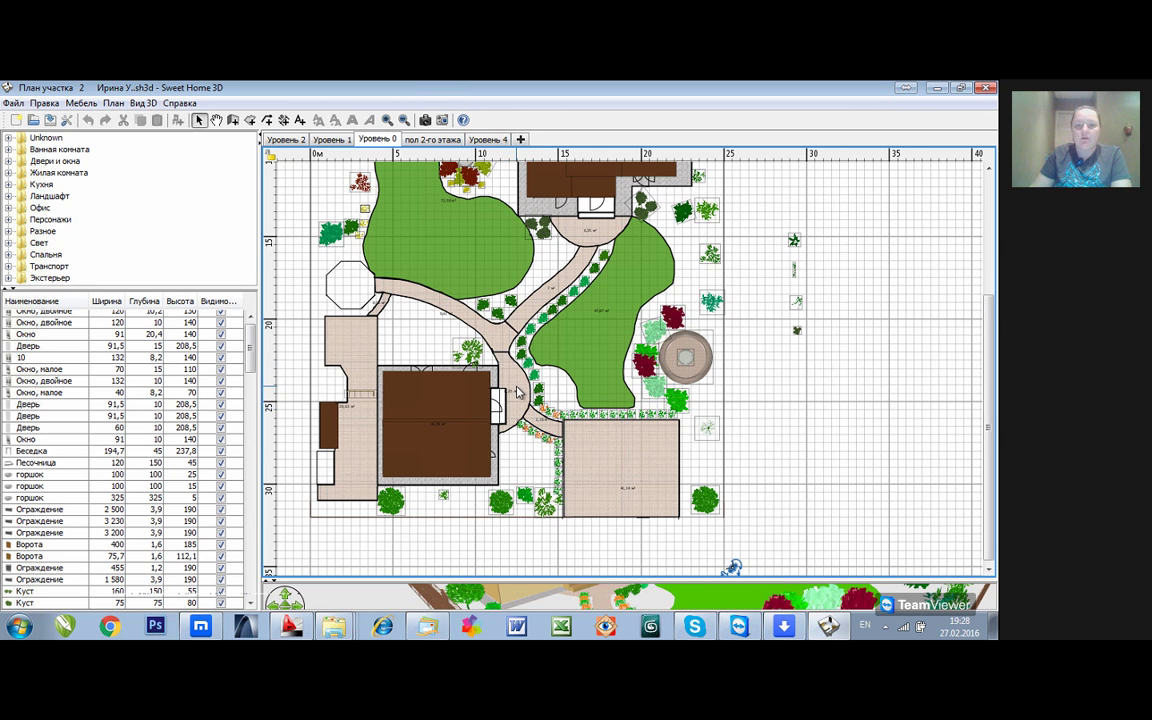
scroll(520, 330, "up", 3)
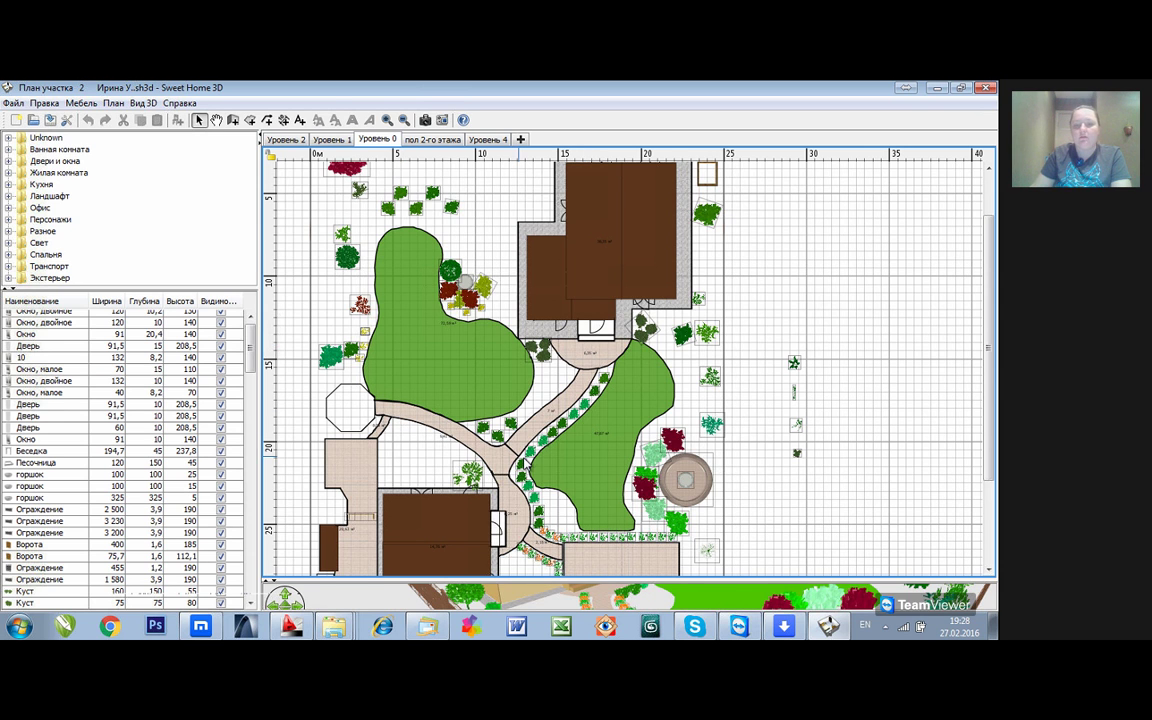
scroll(588, 560, "down", 3)
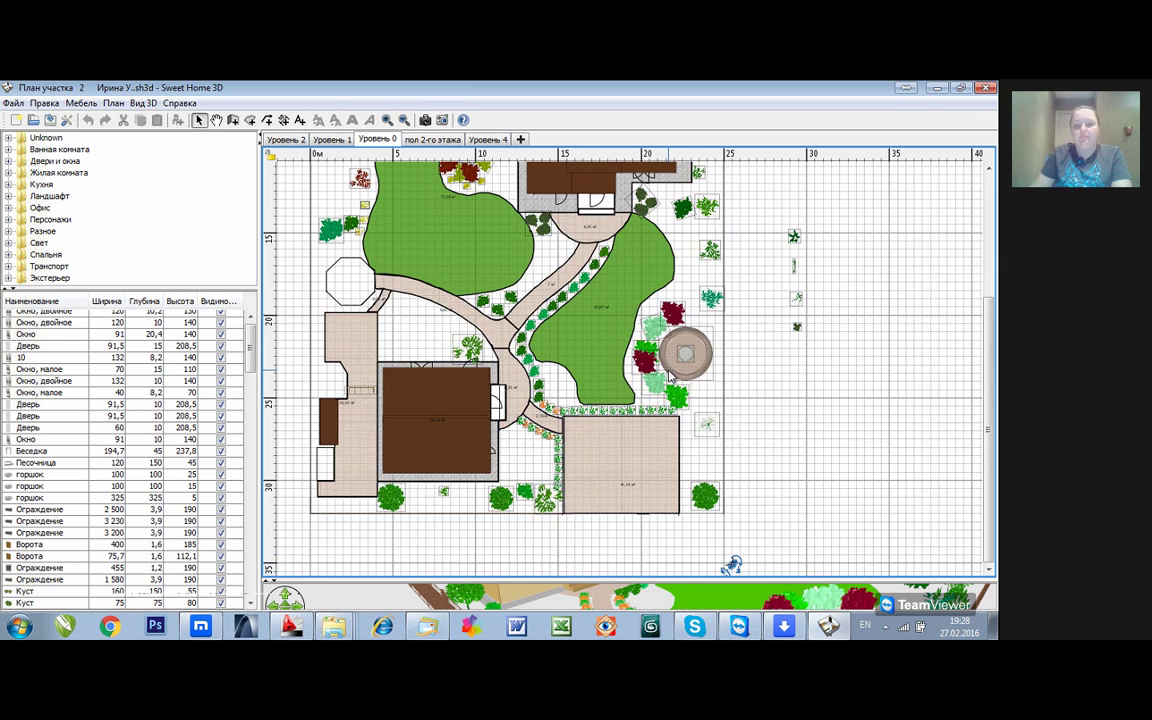
scroll(460, 395, "up", 3)
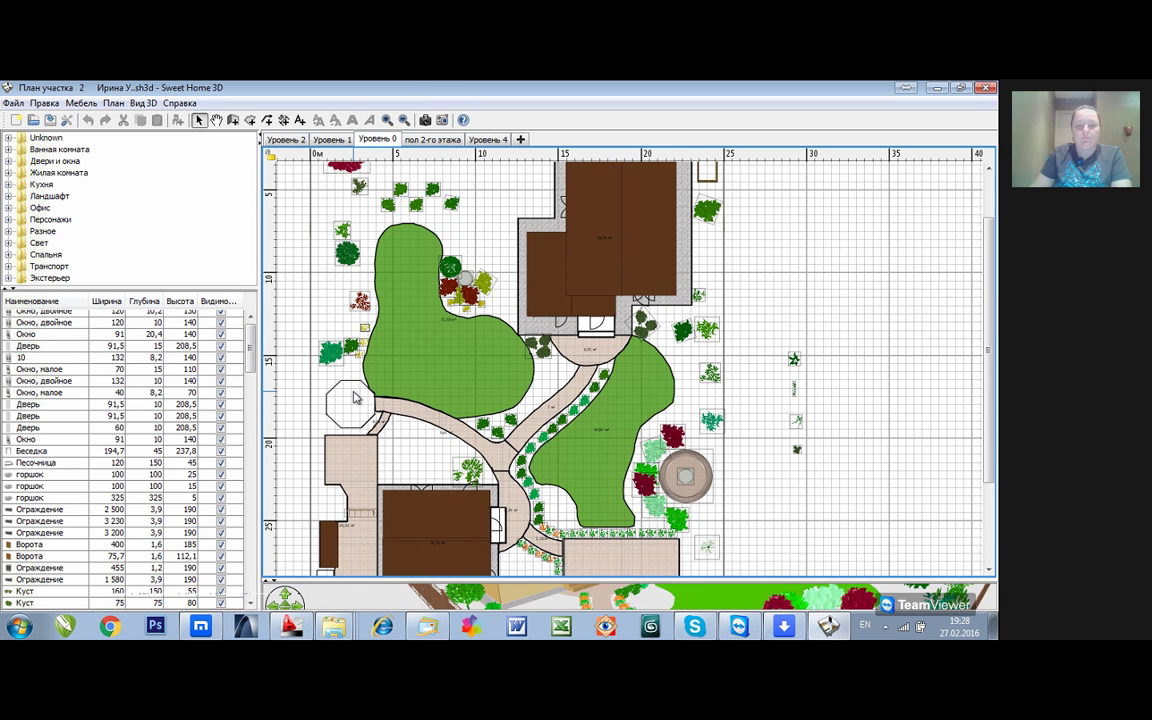
scroll(354, 398, "up", 2)
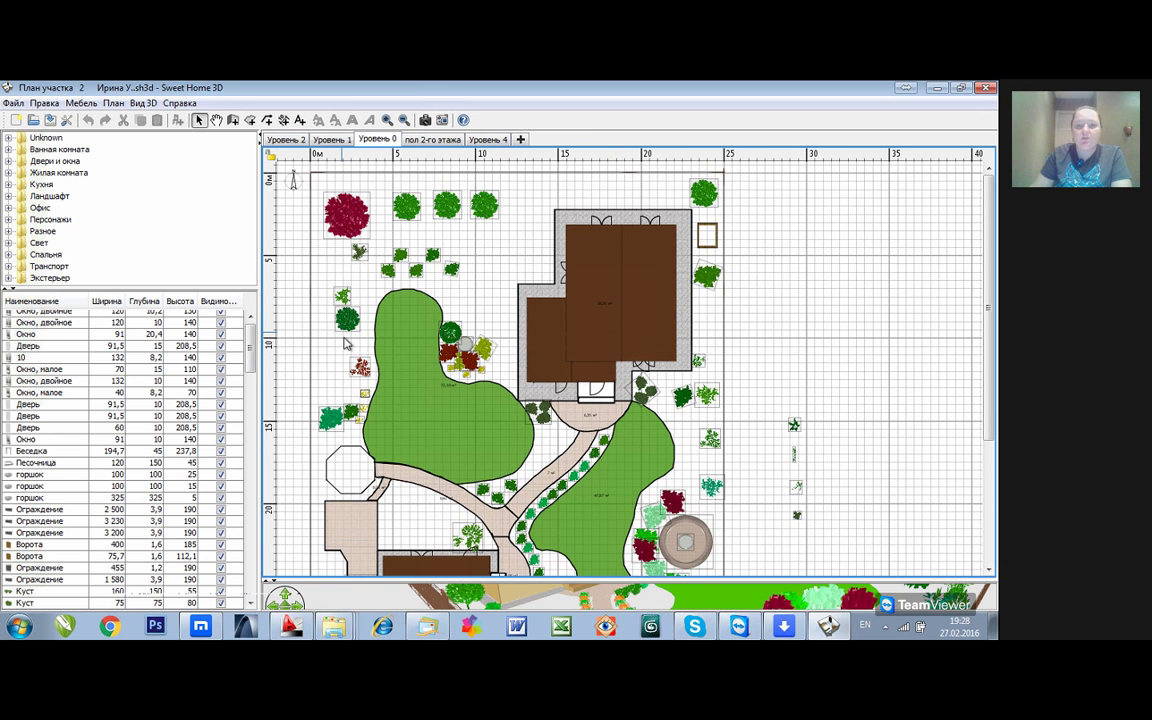
Step: Look over the southern part of Уровень 0, enlarge the 3D view and turn it to examine the smaller house and fence
scroll(575, 242, "down", 3)
scroll(683, 288, "down", 2)
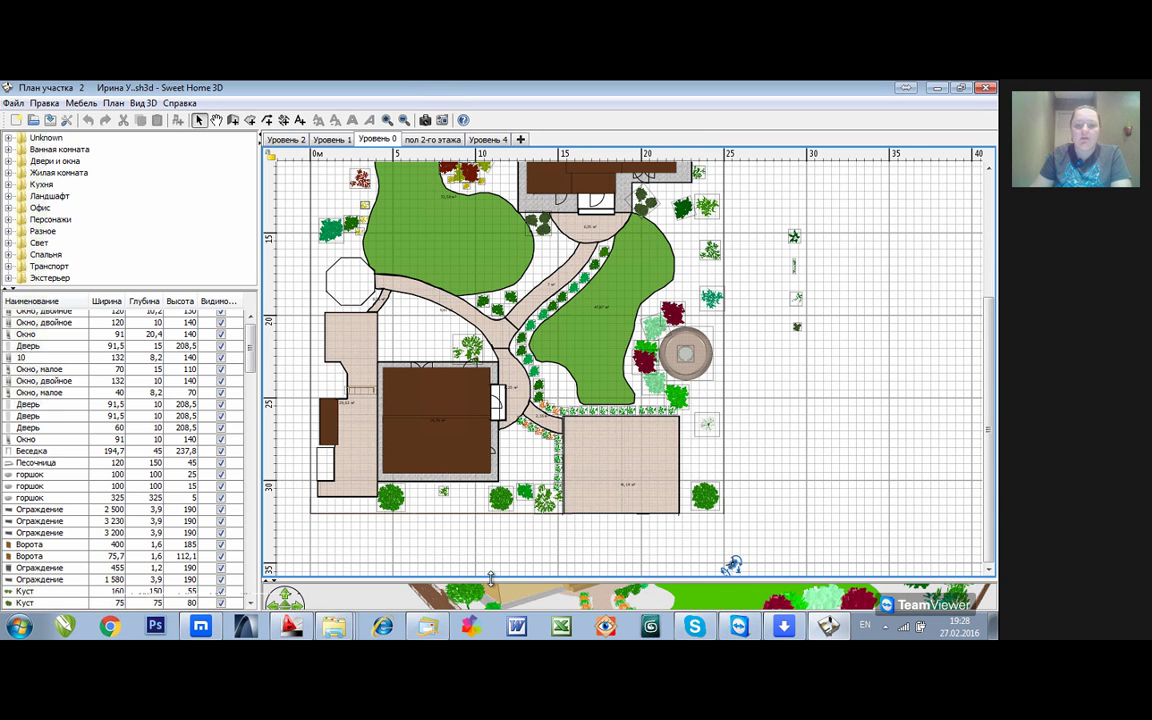
left_click_drag(567, 404, 599, 219)
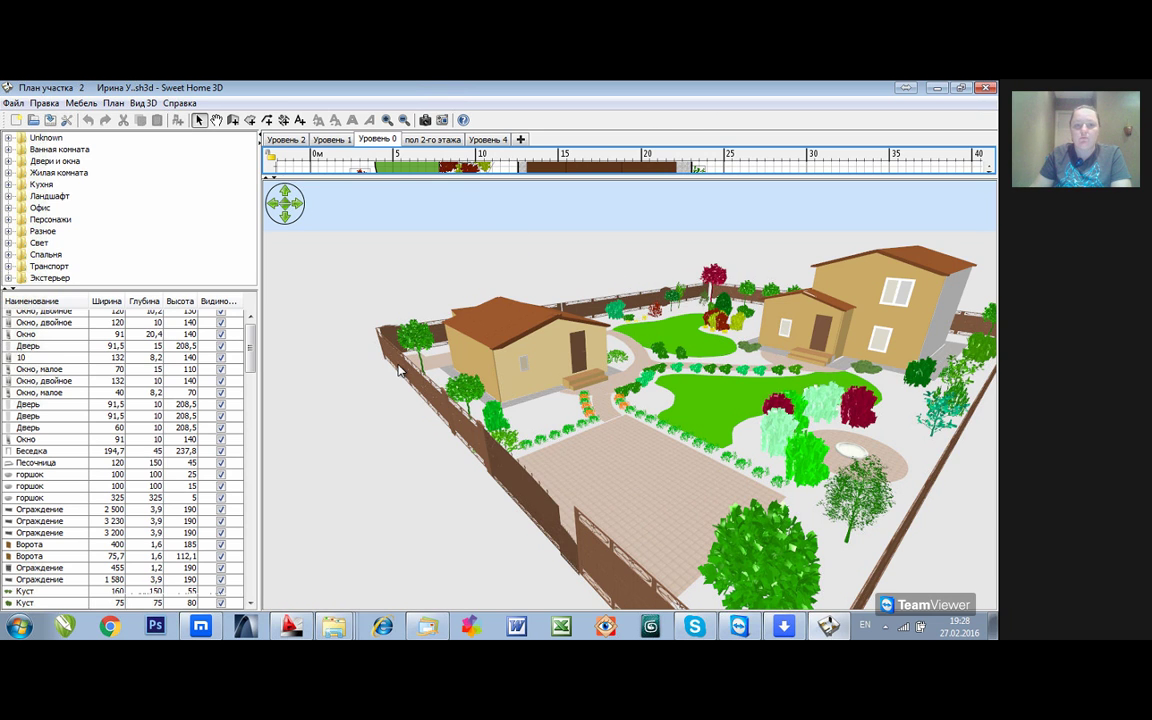
key("alt+shift")
left_click(272, 206)
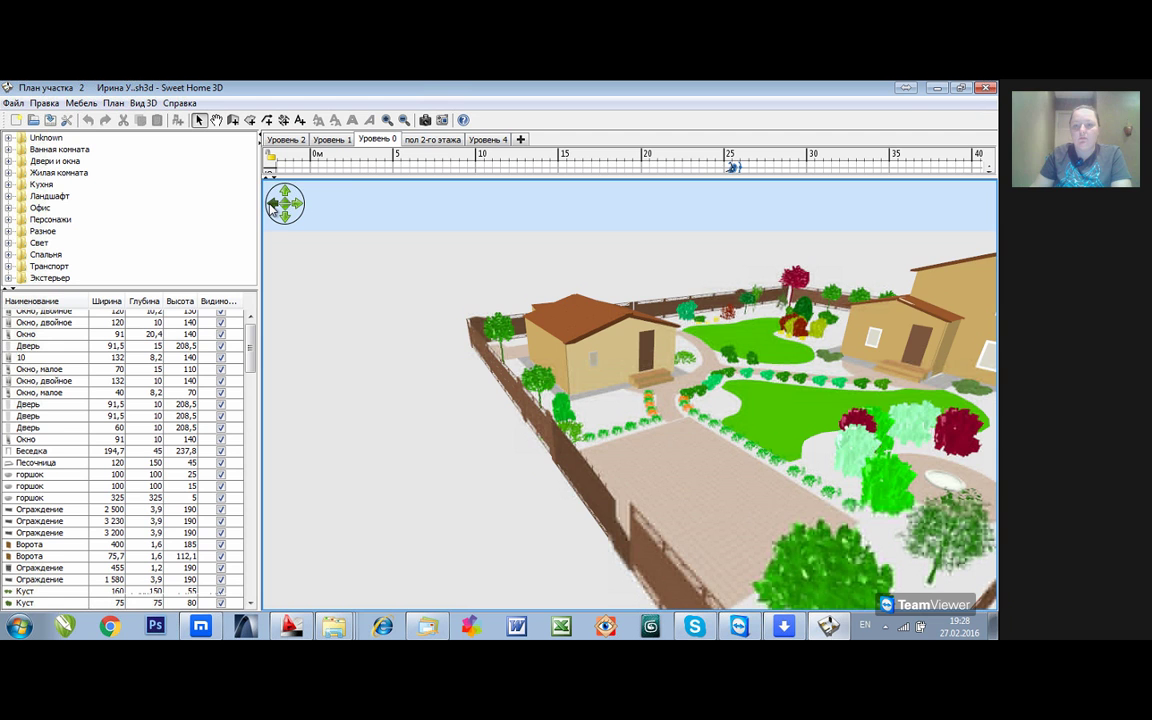
left_click(272, 206)
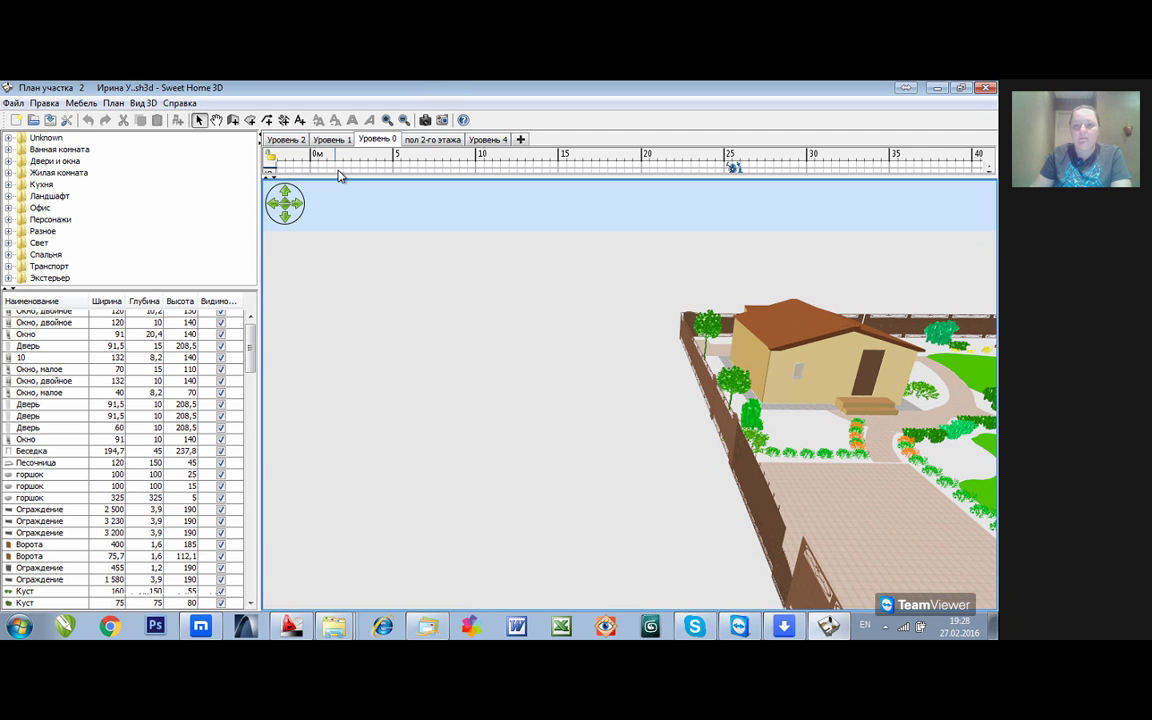
Step: Enlarge the 2D plan and check the paved areas and planting around the smaller house on Уровень 0
left_click_drag(338, 177, 447, 552)
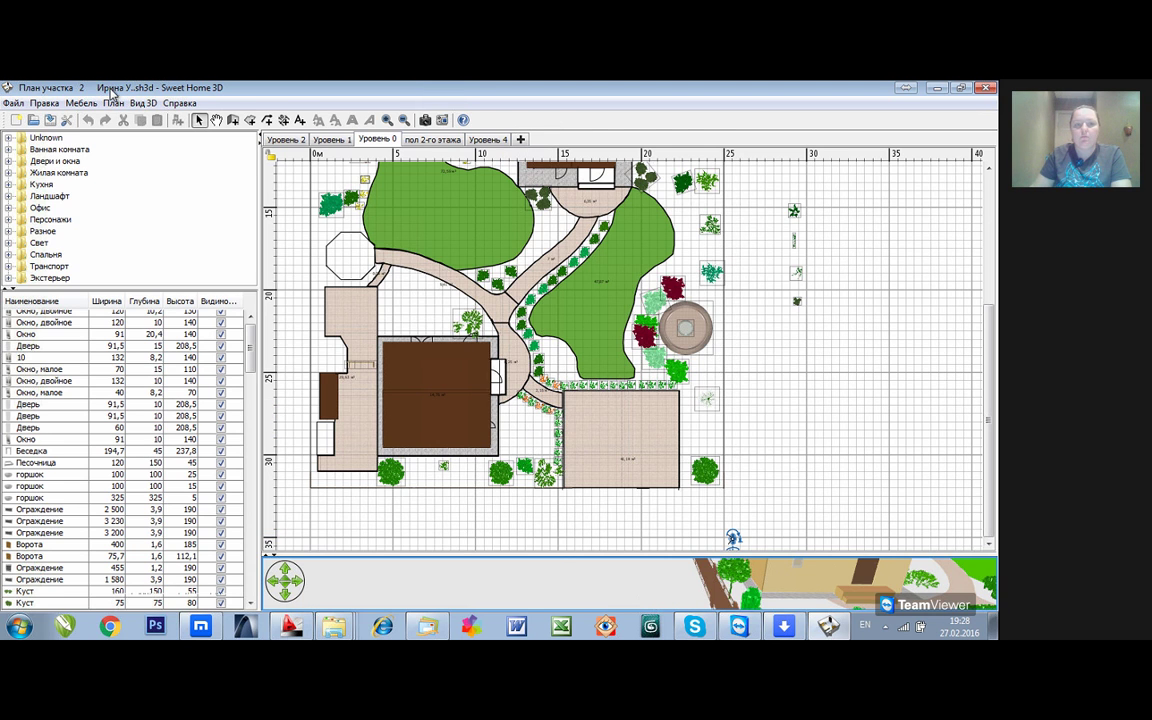
key("alt+shift")
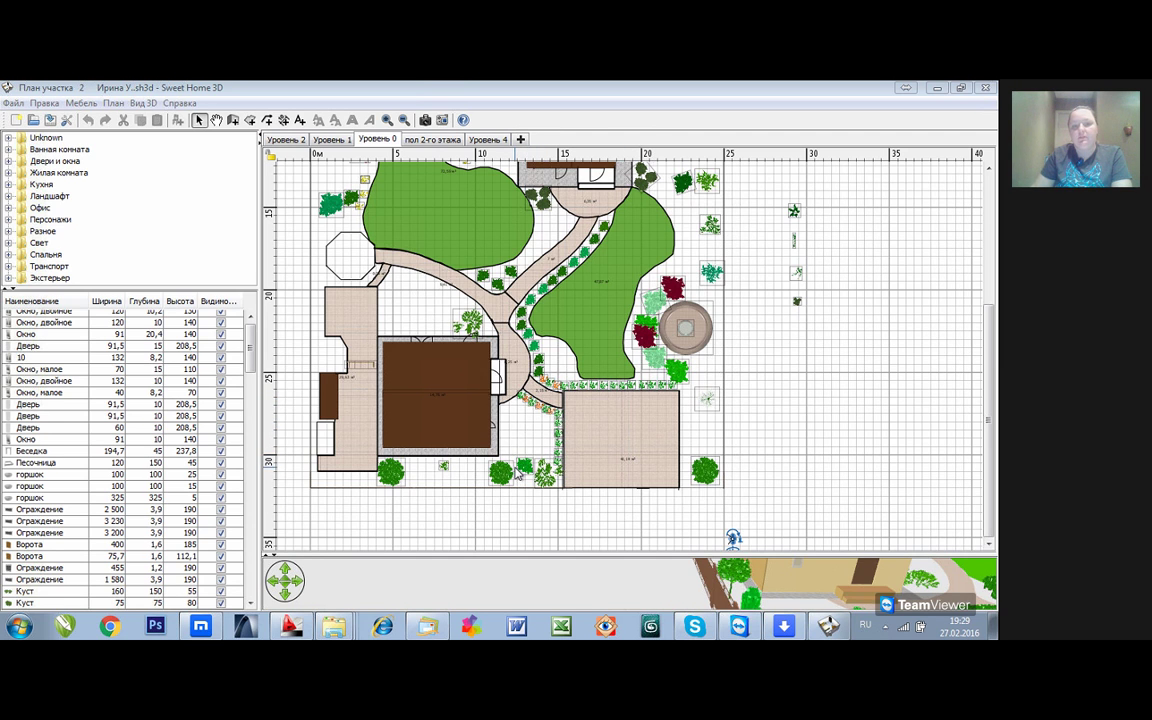
key("alt+shift")
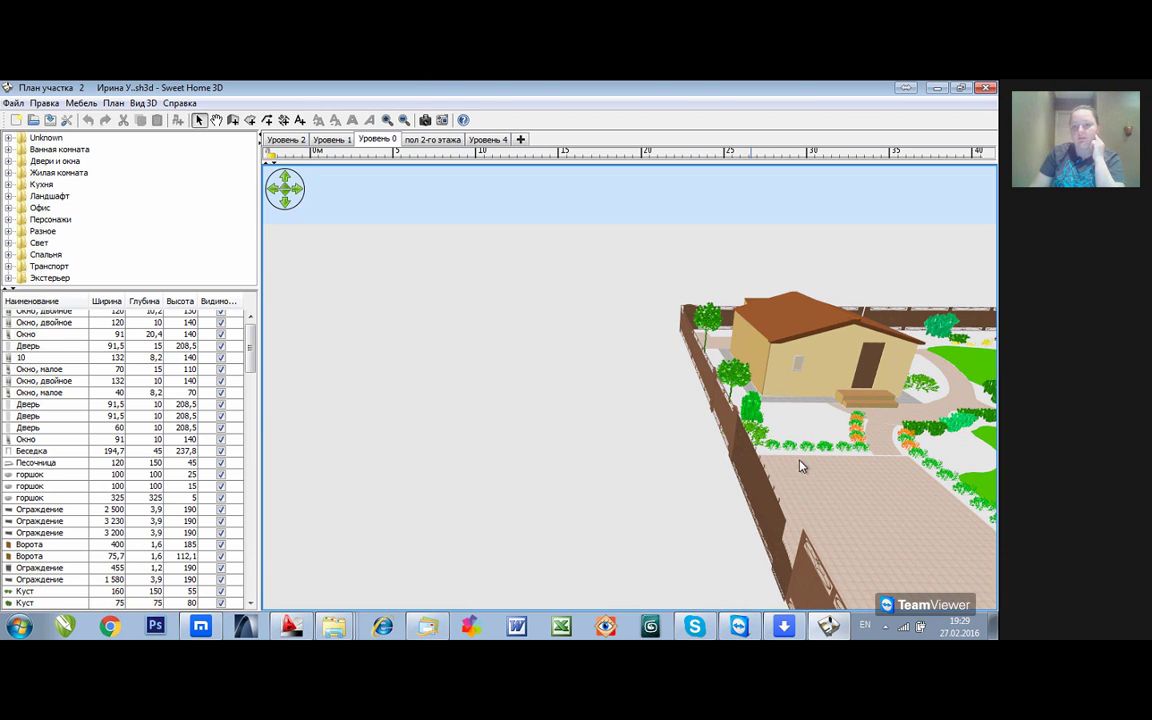
Step: Enlarge the 3D view and rotate it to inspect both houses, the lawns, the paved parking area and the planting
left_click_drag(751, 557, 751, 162)
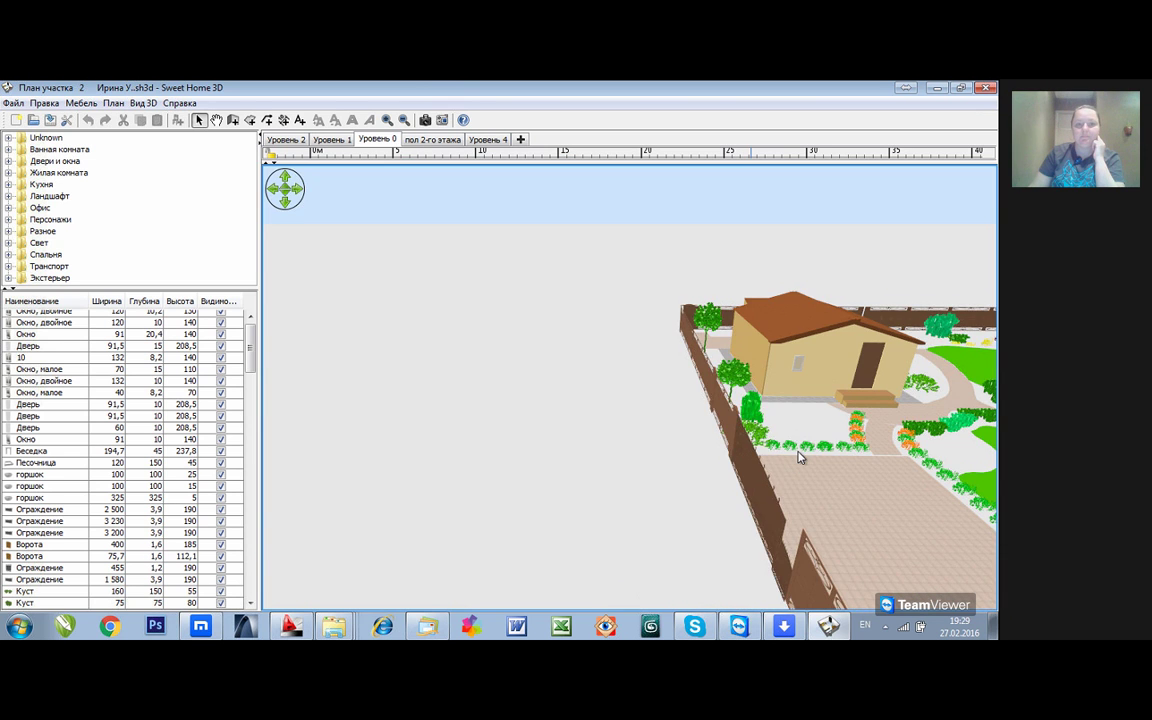
key("alt+shift")
key("alt+shift")
left_click_drag(297, 189, 305, 197)
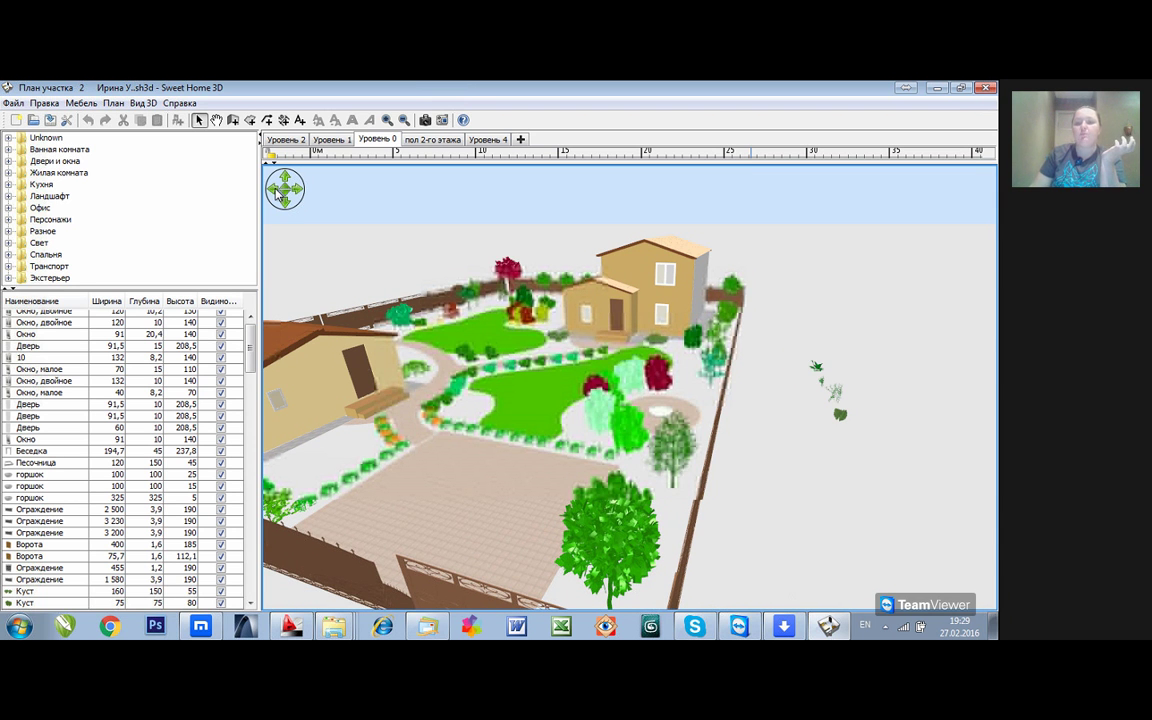
left_click_drag(279, 193, 507, 408)
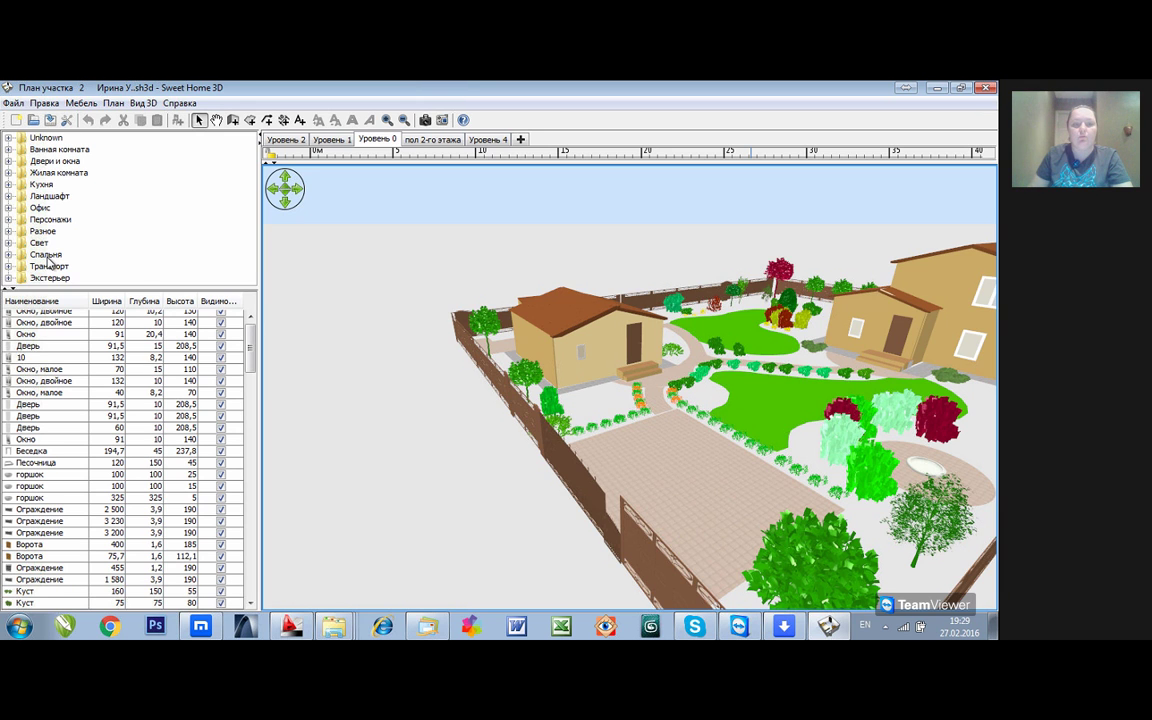
left_click(376, 92)
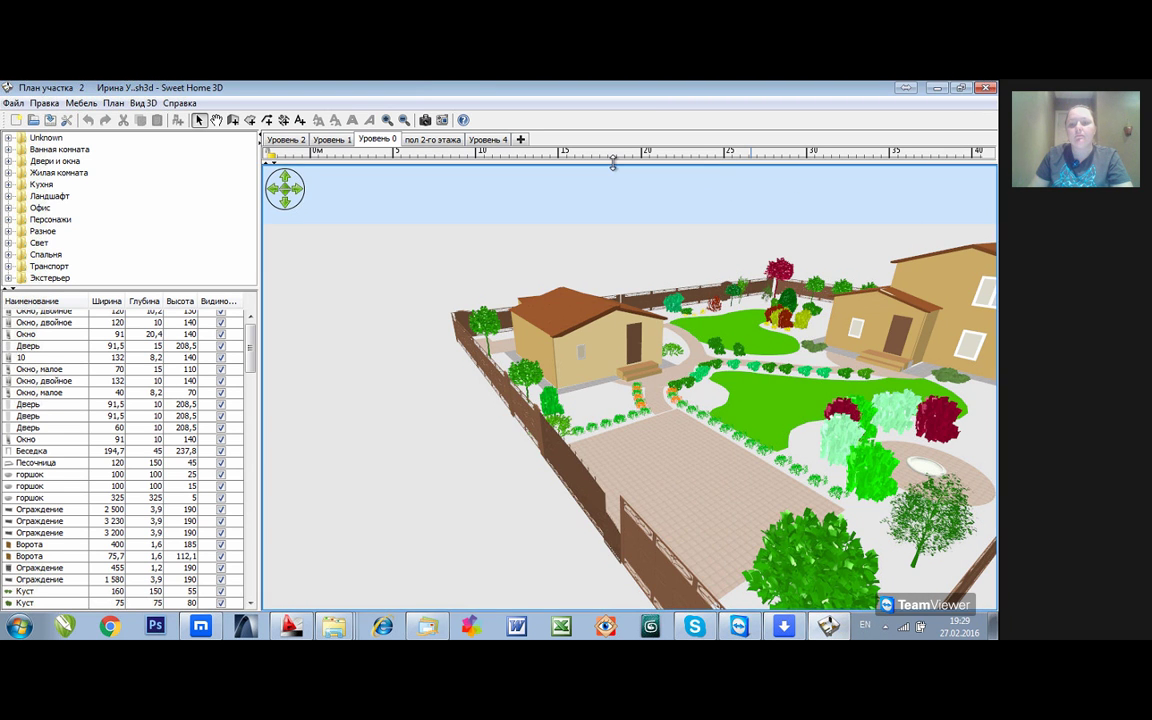
Step: Enlarge the 2D plan again and look over the lawns and paths between the two houses on Уровень 0
left_click_drag(613, 162, 617, 322)
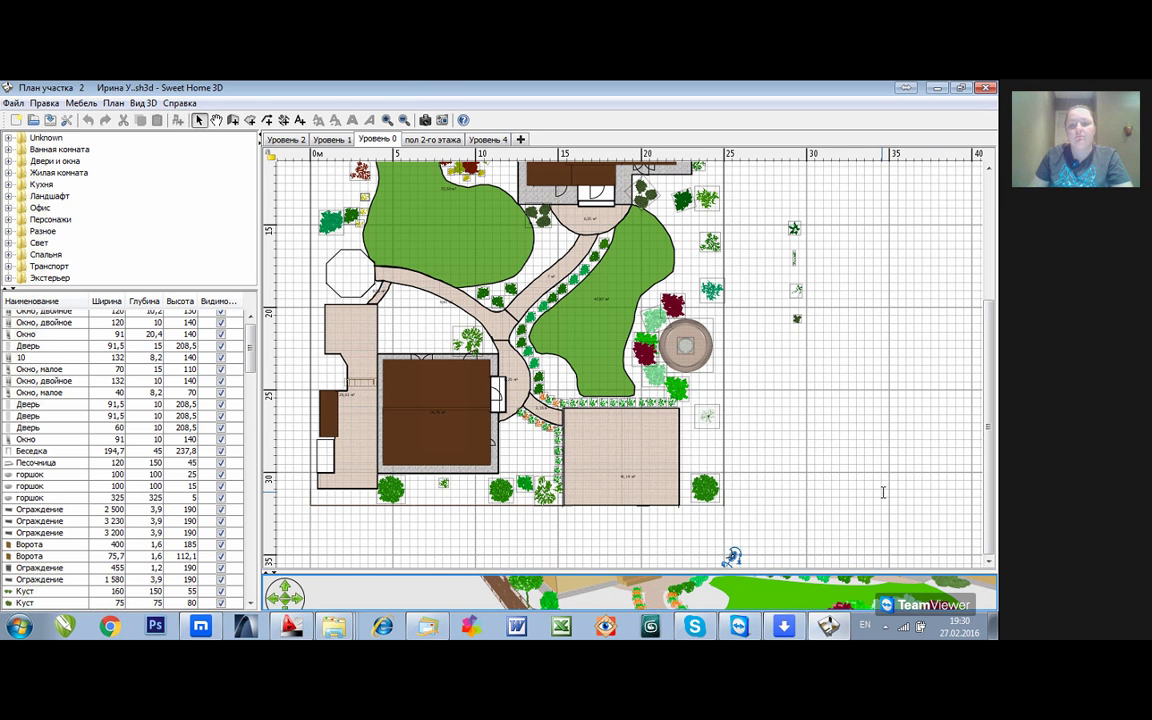
scroll(900, 500, "up", 3)
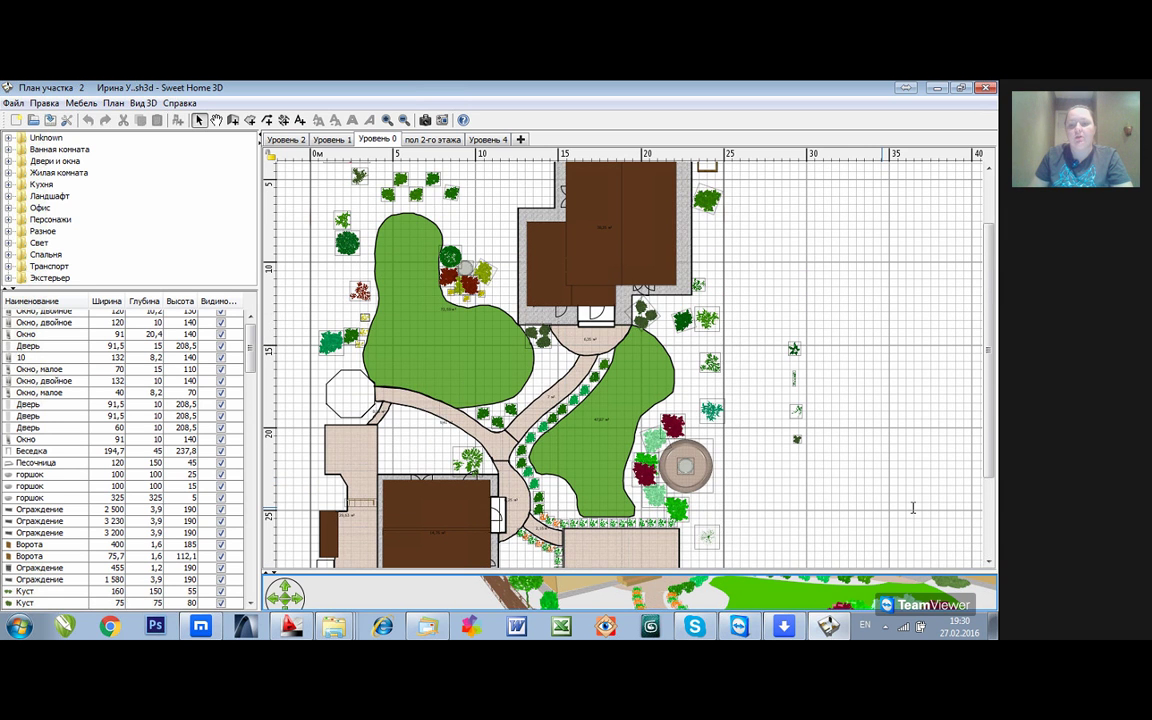
scroll(912, 508, "down", 3)
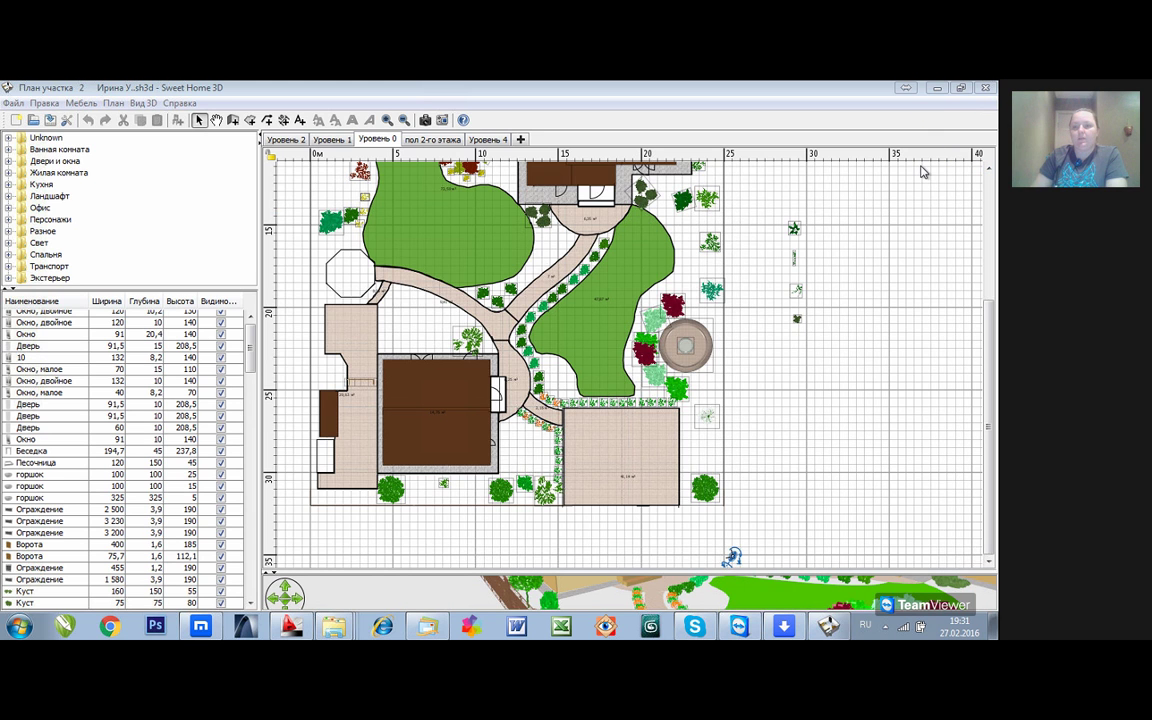
Step: Minimize the Sweet Home 3D, browser and downloads windows and open the студенты бристоль folder inside the desktop's Bristol folder
left_click(937, 88)
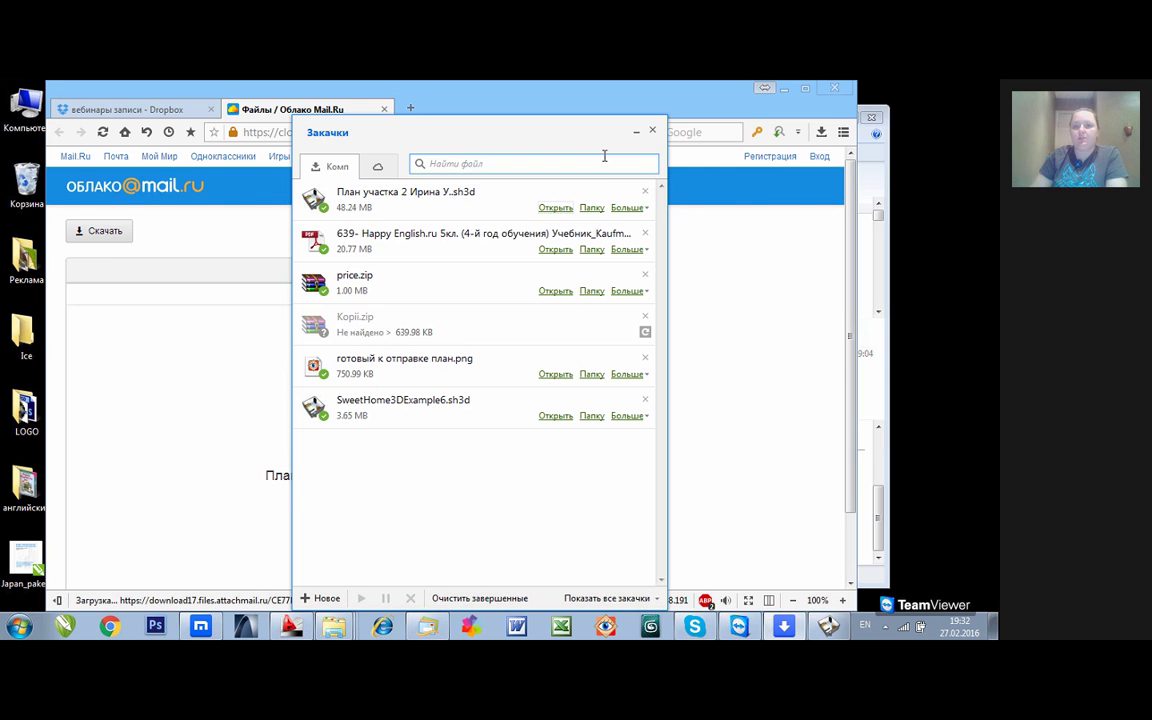
left_click(782, 88)
left_click(740, 112)
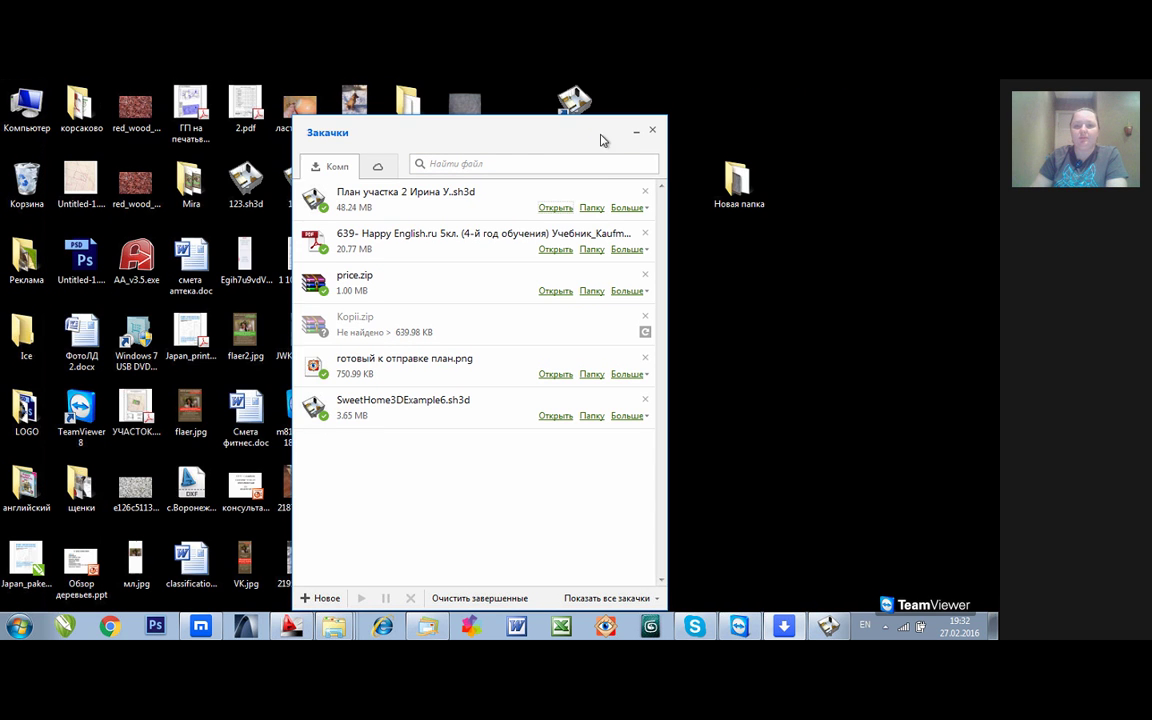
left_click(636, 132)
double_click(409, 106)
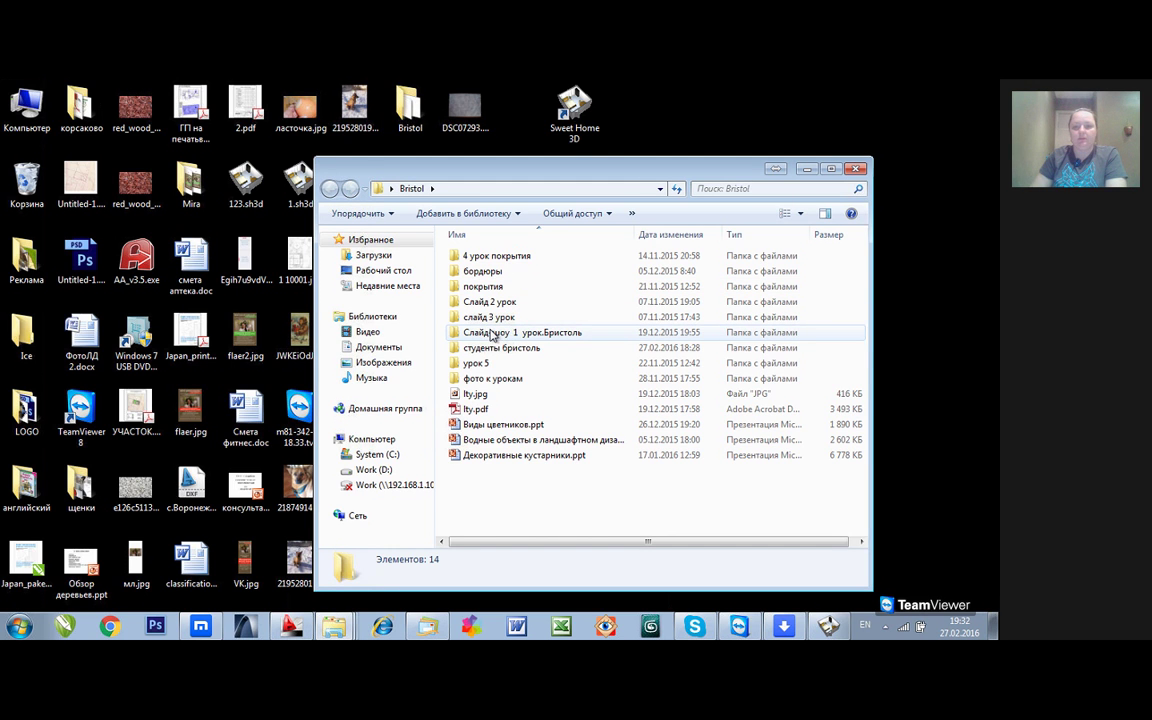
double_click(496, 348)
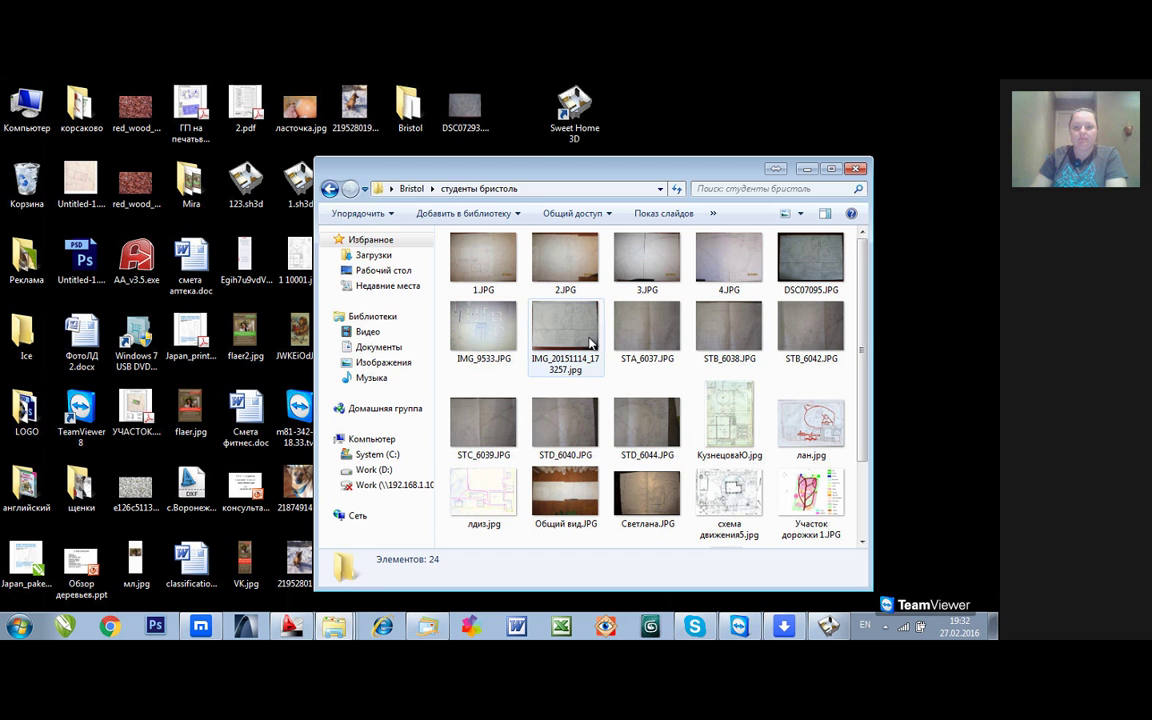
Step: Move the folder window clear of the screen edge and open the student drawing 1.JPG
left_click(499, 131)
left_click_drag(647, 176, 479, 209)
left_click(316, 298)
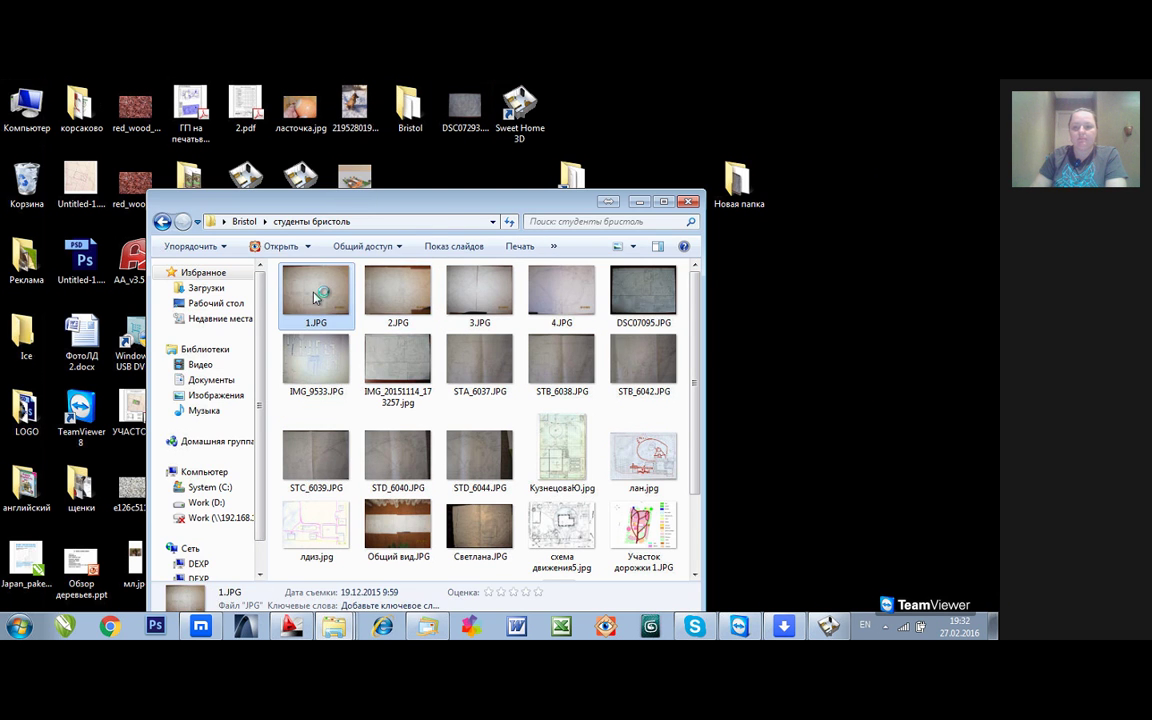
double_click(316, 298)
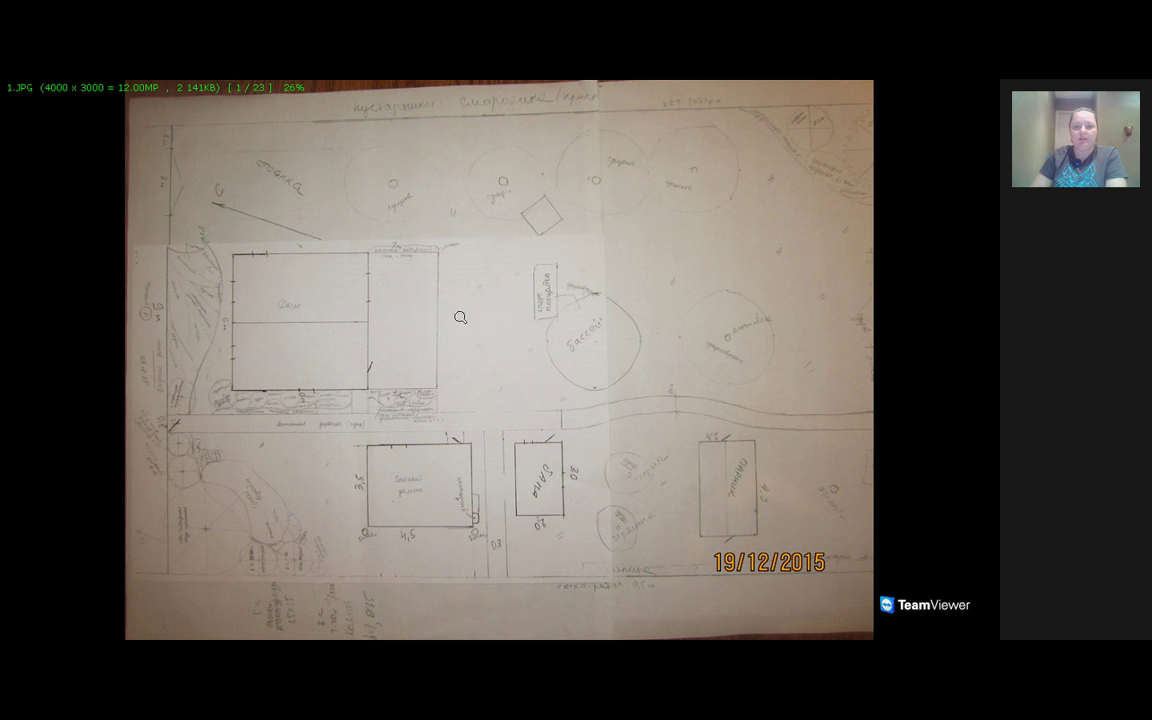
Step: Leaf through the students' site drawings in the folder, including the functional scheme and лдиз.jpg, and close the image viewer
scroll(460, 319, "down", 2)
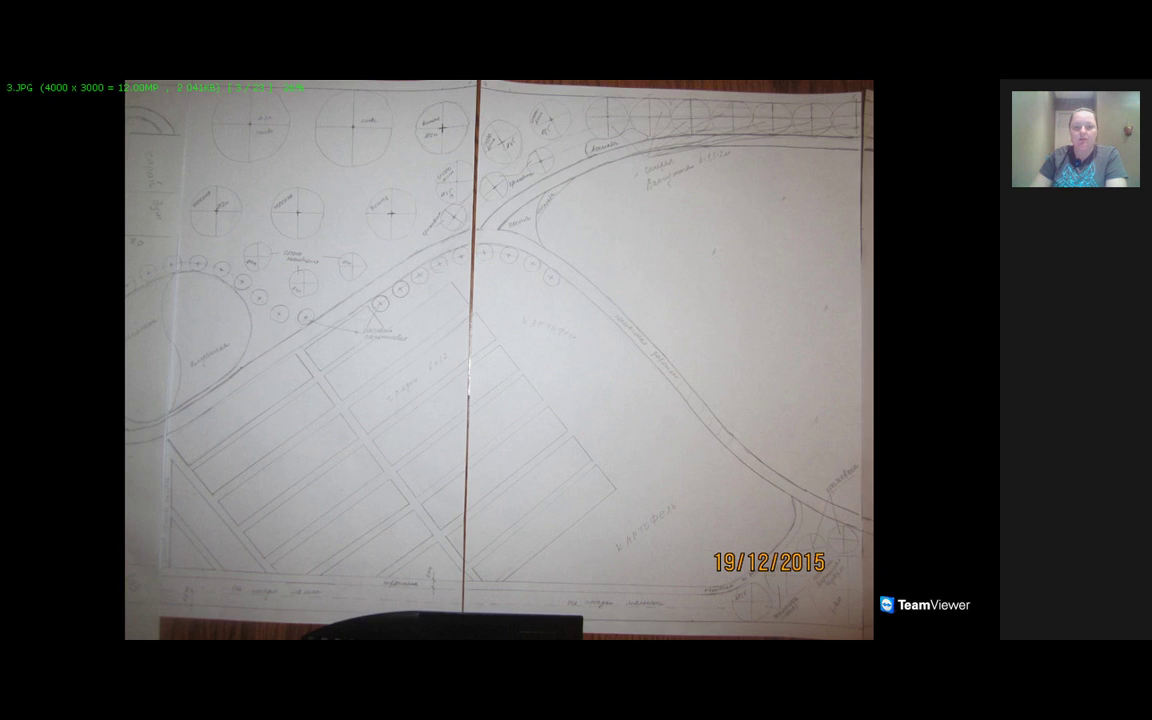
scroll(460, 319, "down", 1)
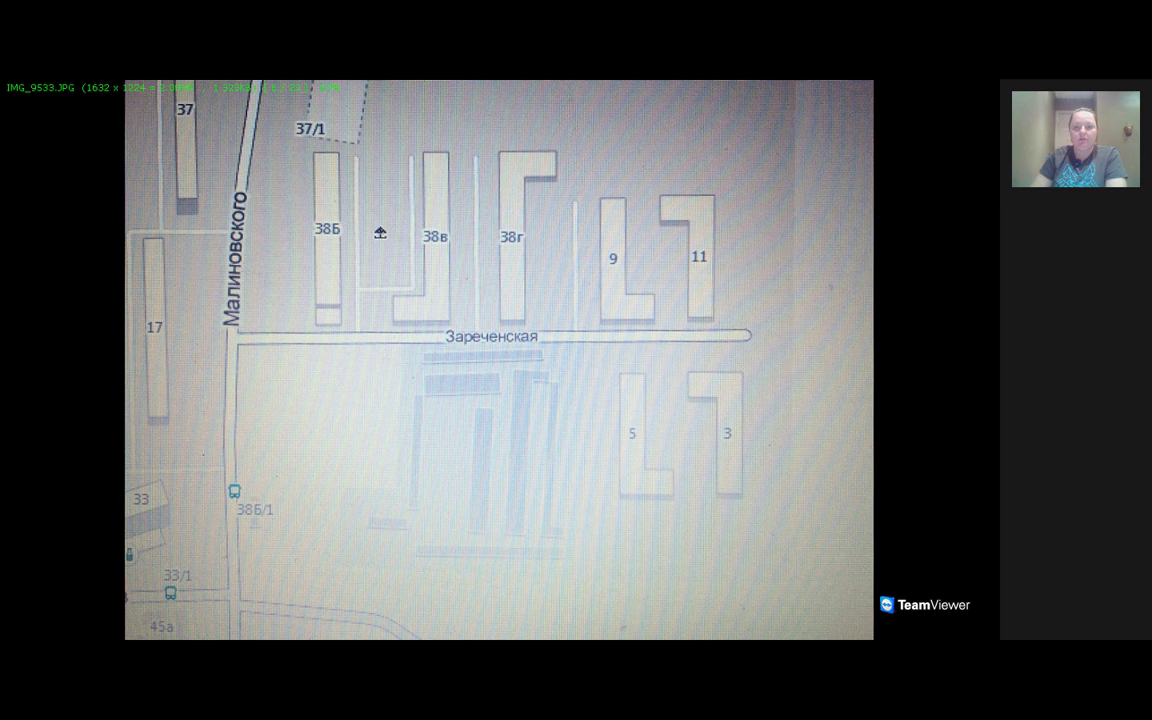
scroll(380, 233, "down", 1)
scroll(380, 233, "down", 1)
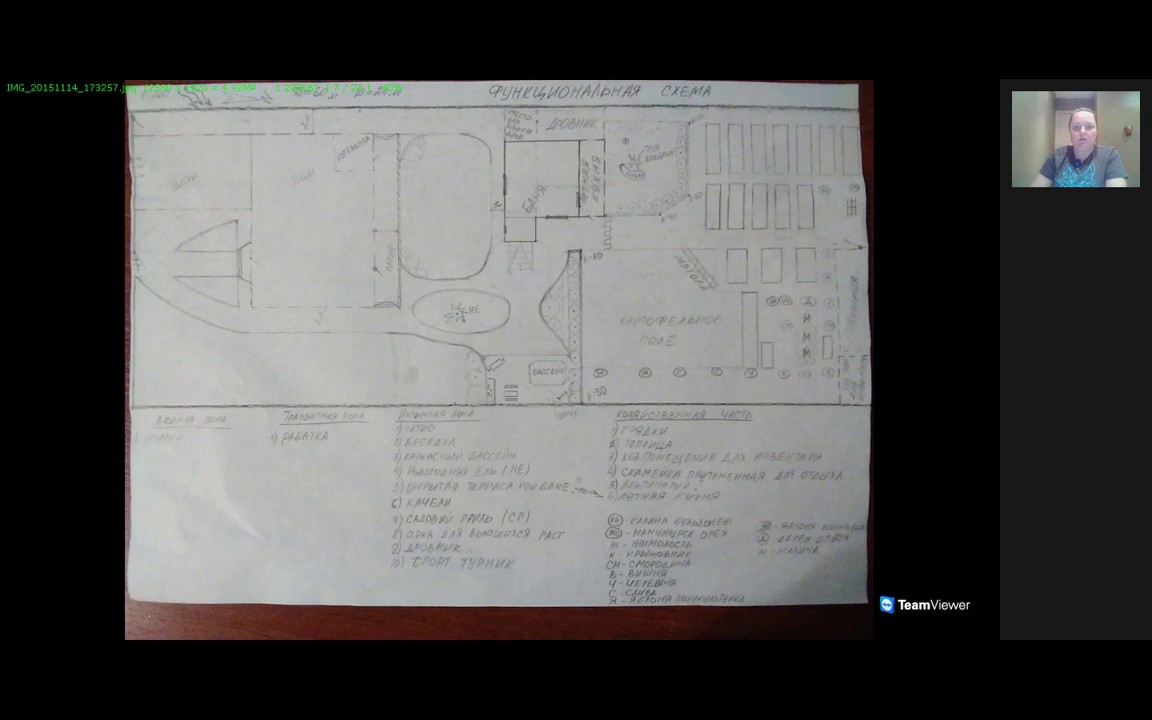
scroll(380, 233, "down", 1)
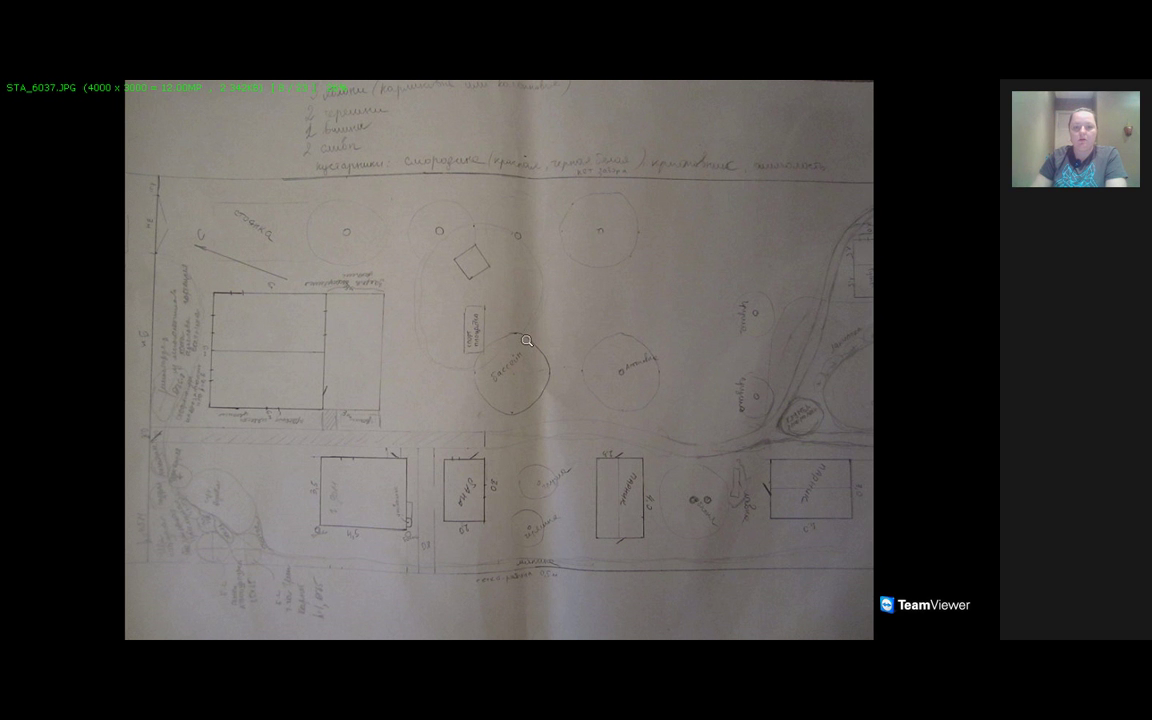
scroll(527, 341, "down", 3)
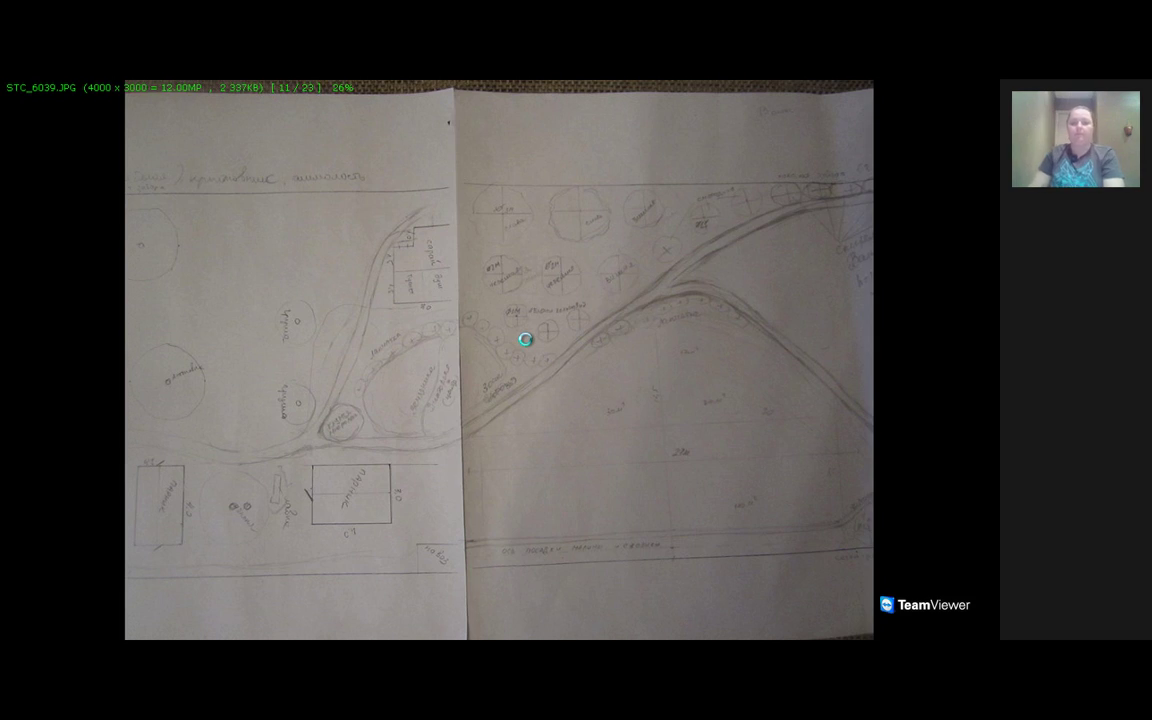
scroll(525, 340, "down", 5)
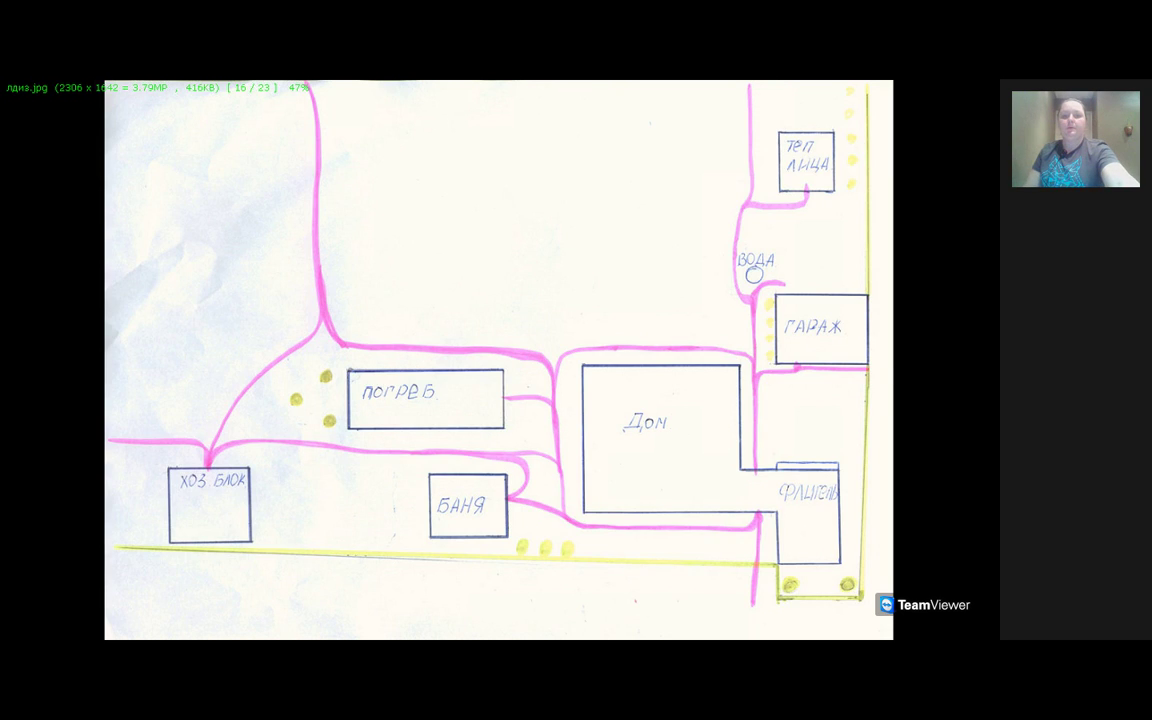
scroll(525, 340, "up", 2)
scroll(525, 340, "down", 3)
scroll(525, 340, "down", 1)
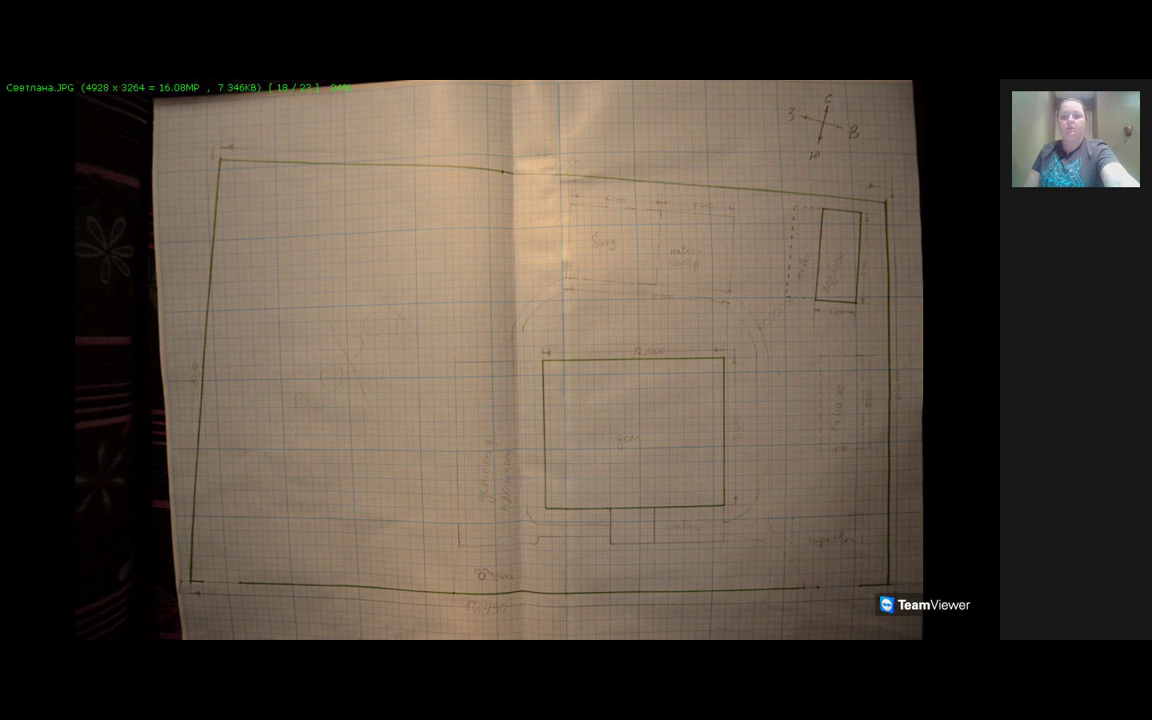
scroll(525, 340, "down", 1)
key("Escape")
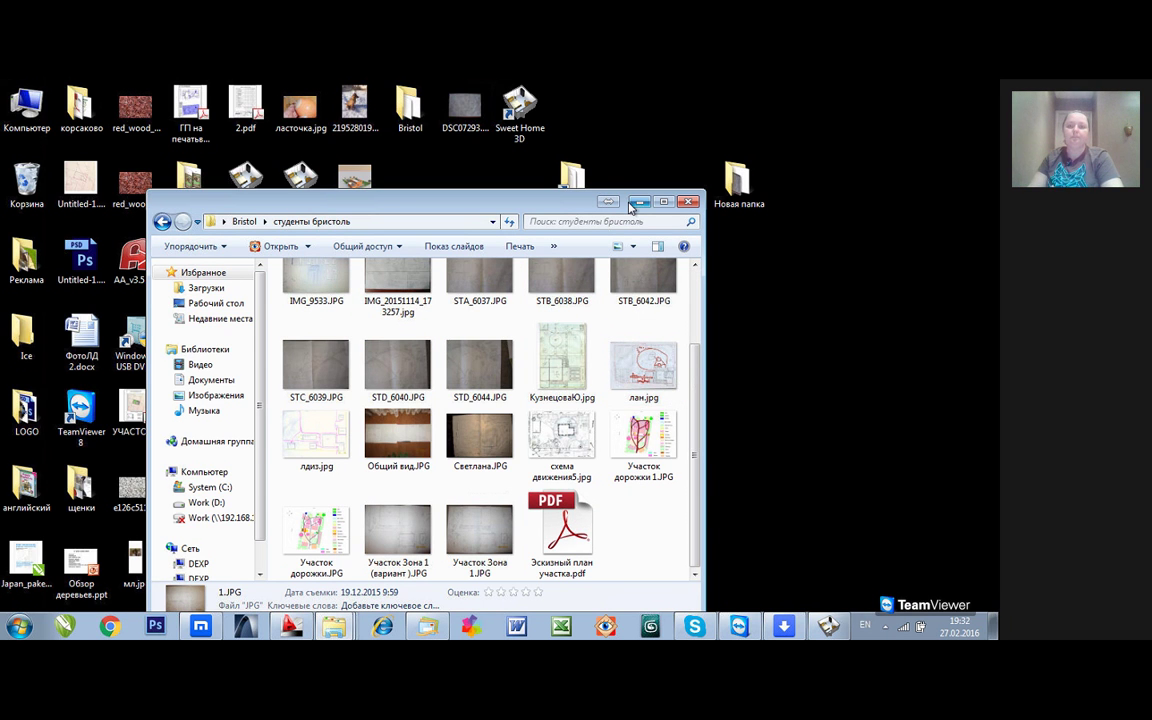
Step: Minimize the folder, return to Sweet Home 3D and examine the Уровень 0 plan up to the site's north edge
left_click(637, 203)
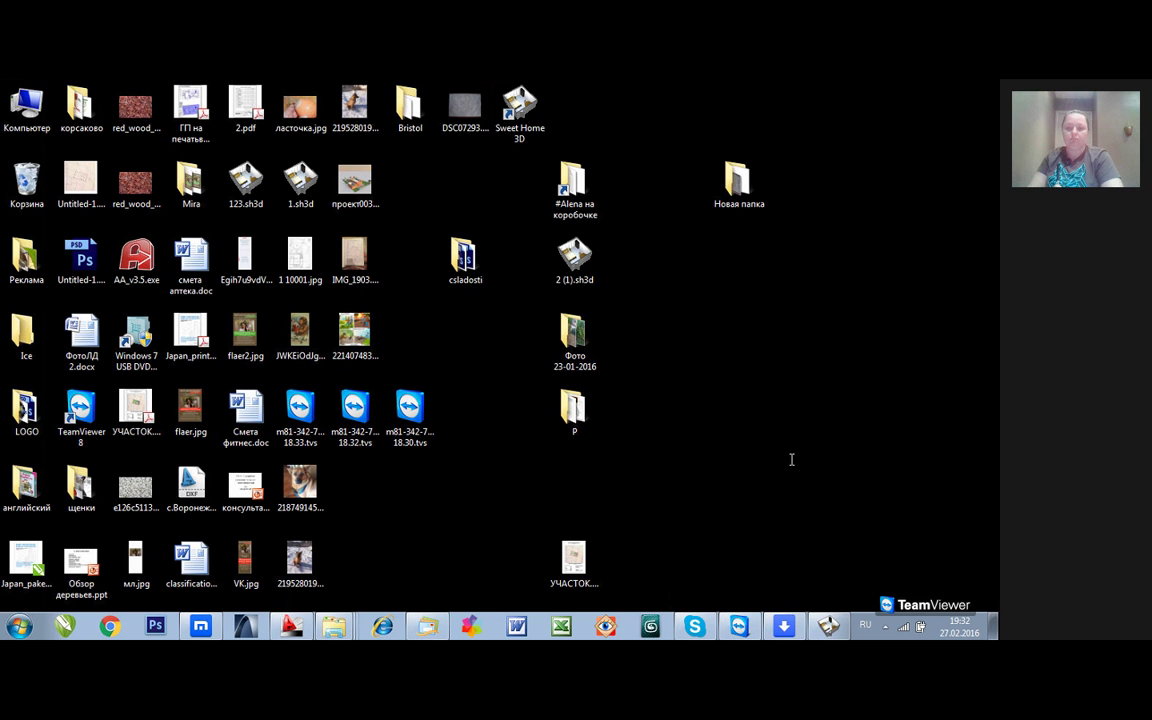
key("alt+Tab")
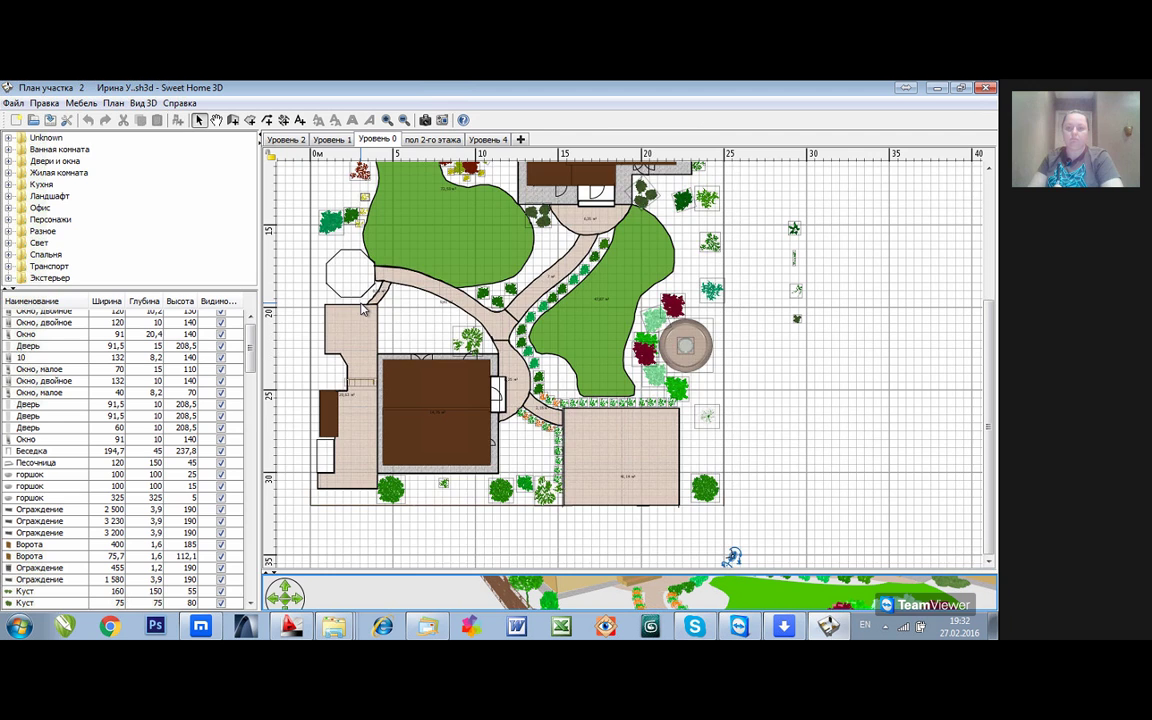
scroll(363, 311, "up", 3)
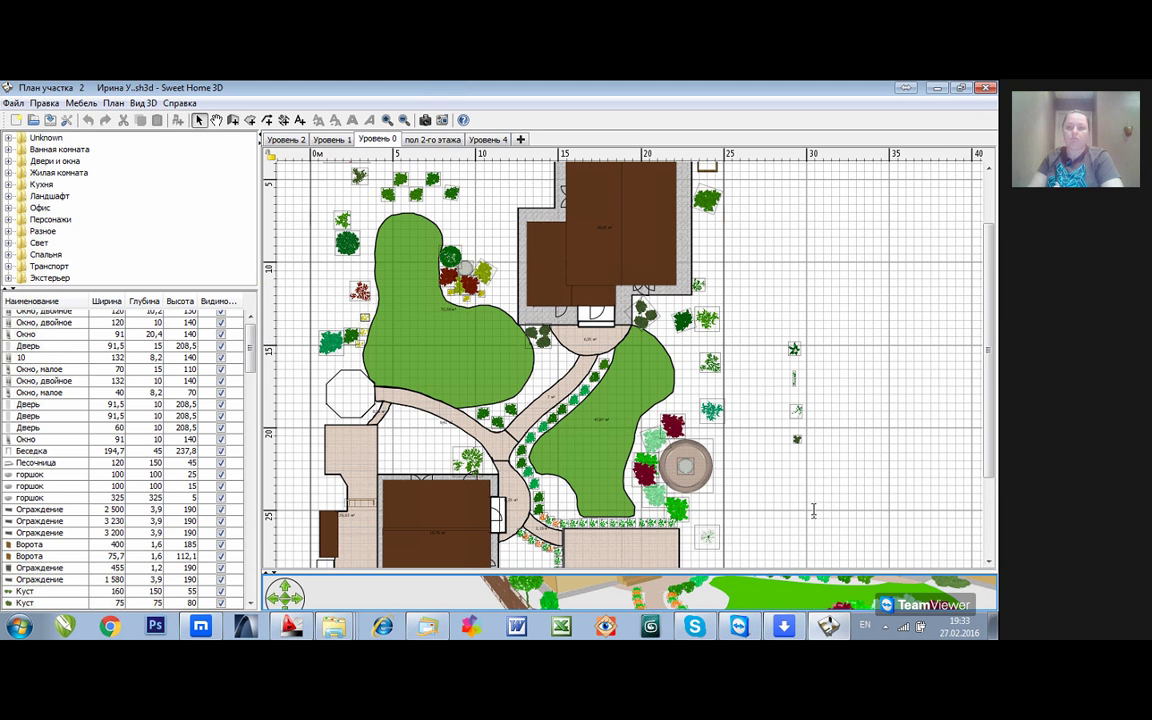
key("alt+shift")
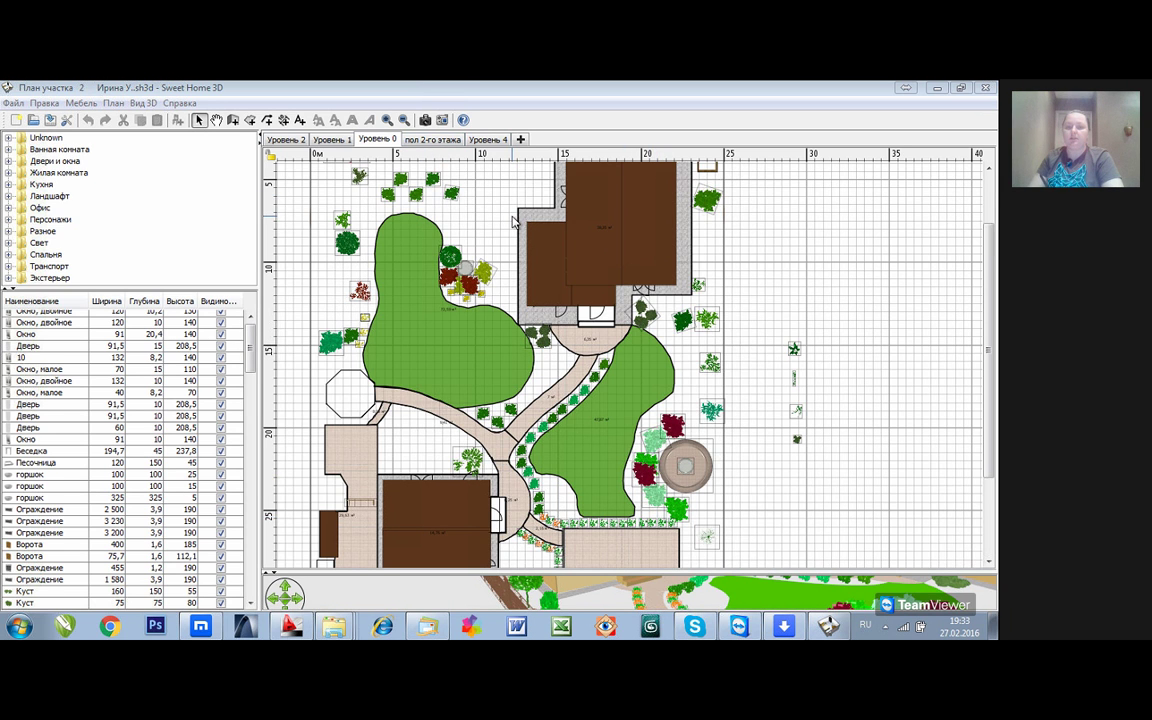
scroll(995, 240, "up", 1)
scroll(995, 240, "up", 3)
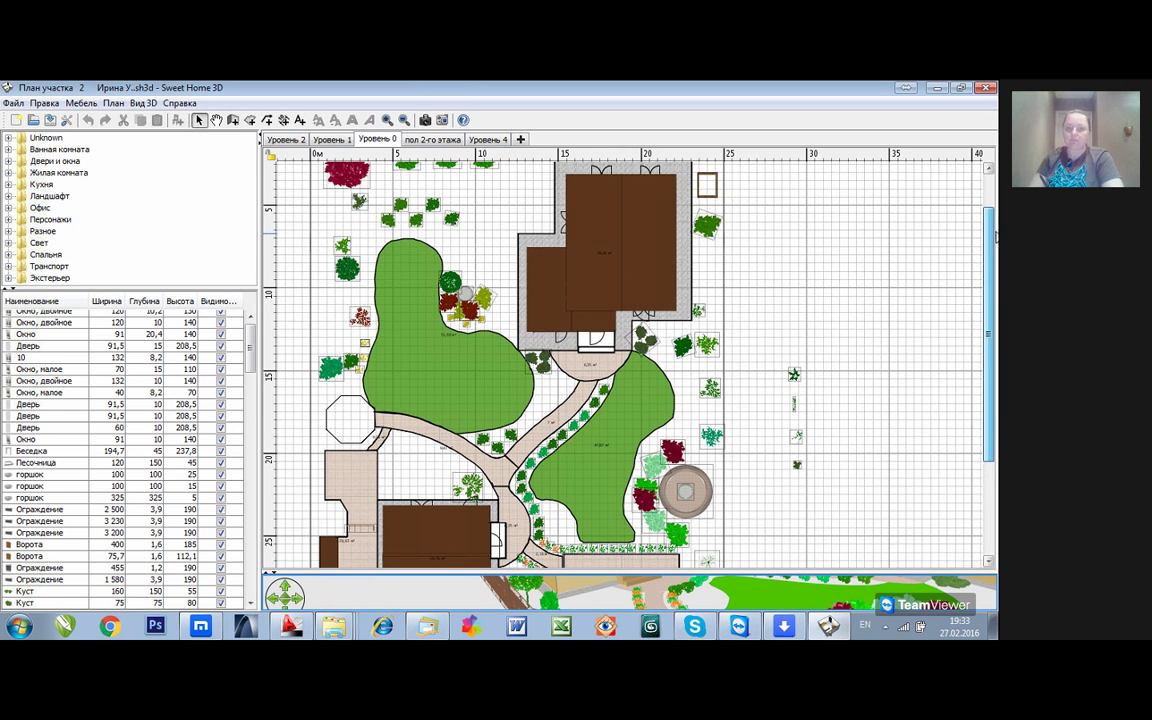
key("alt+shift")
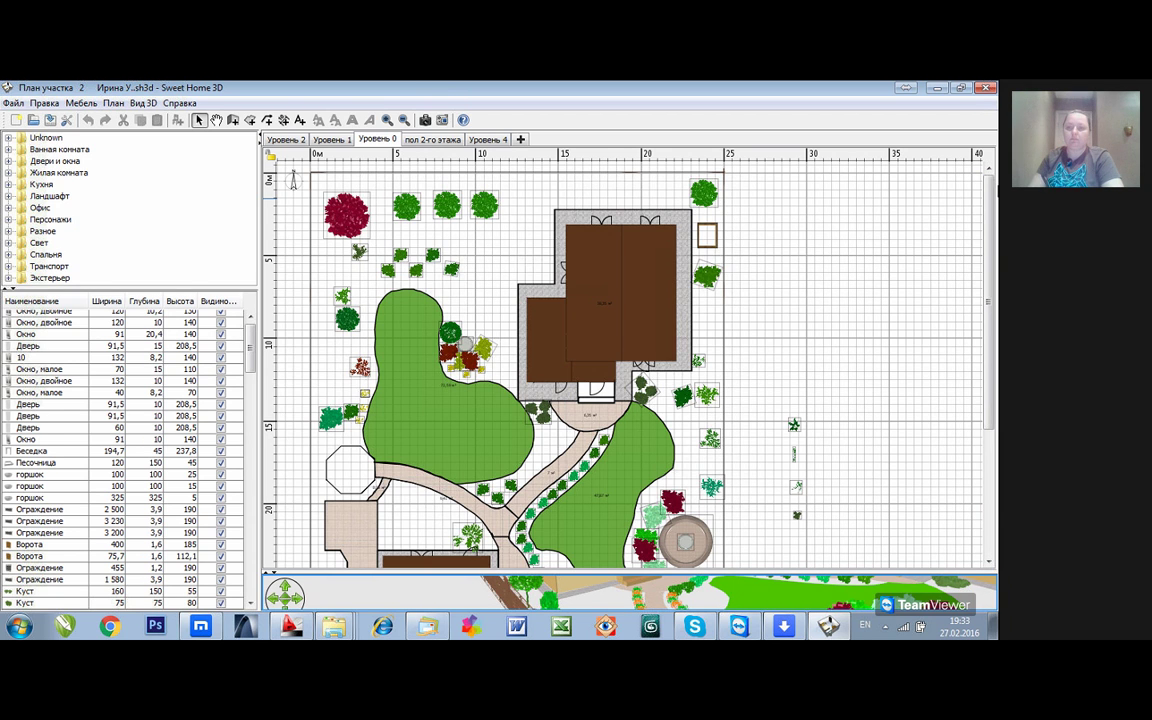
left_click_drag(990, 207, 995, 243)
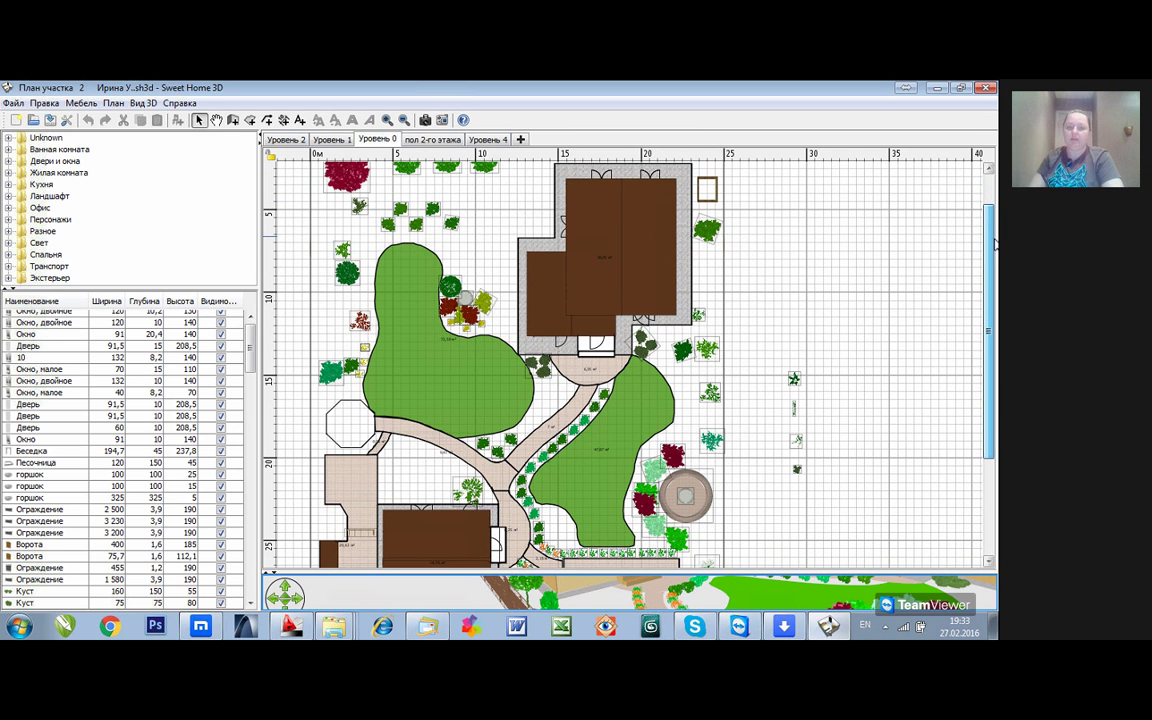
Step: View the site plan's south edge, minimize Sweet Home 3D and open the desktop's Новая папка folder
scroll(522, 532, "down", 3)
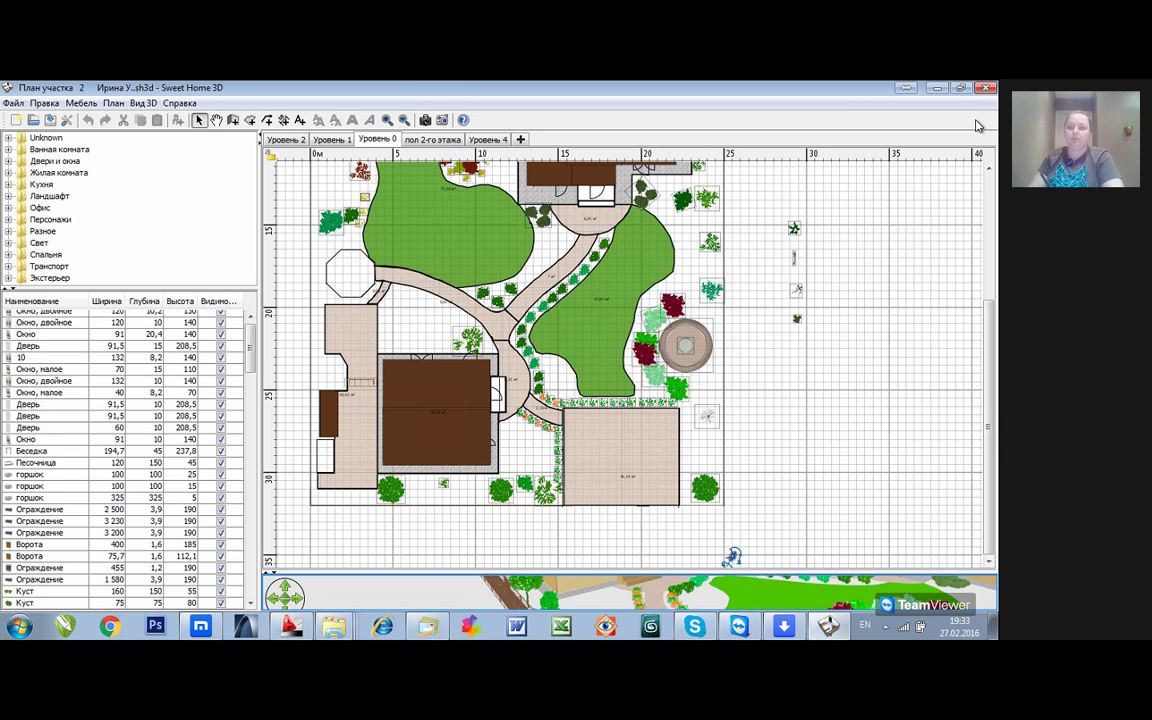
left_click(935, 89)
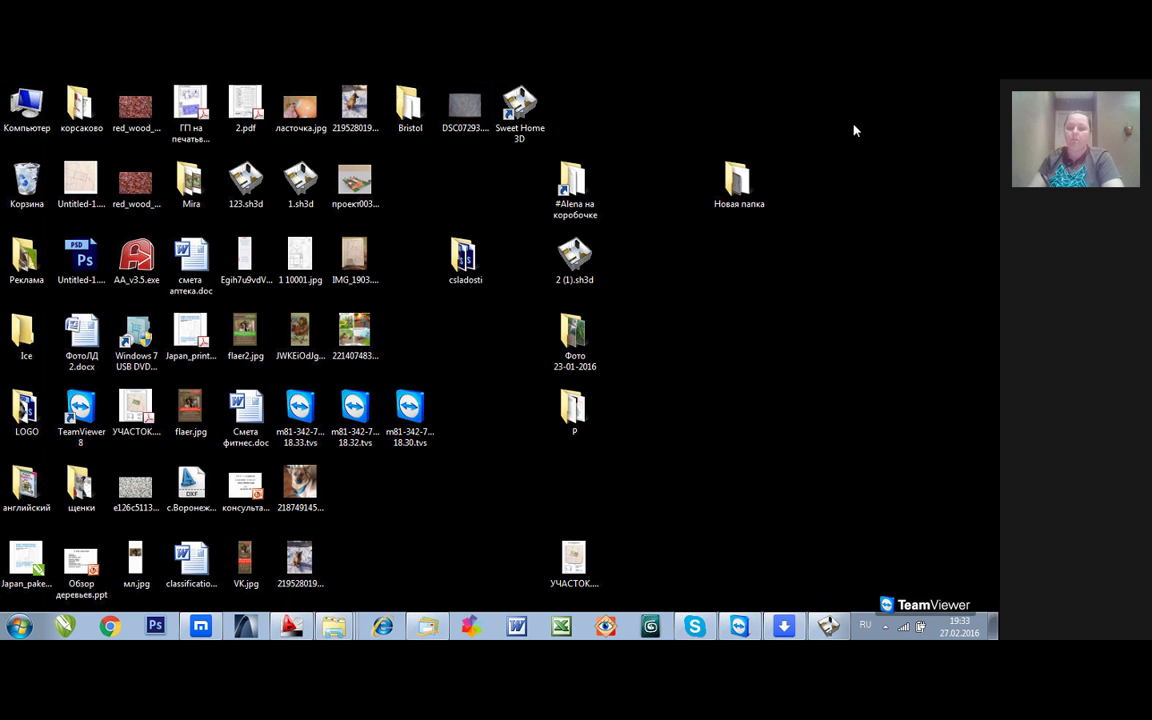
left_click(742, 185)
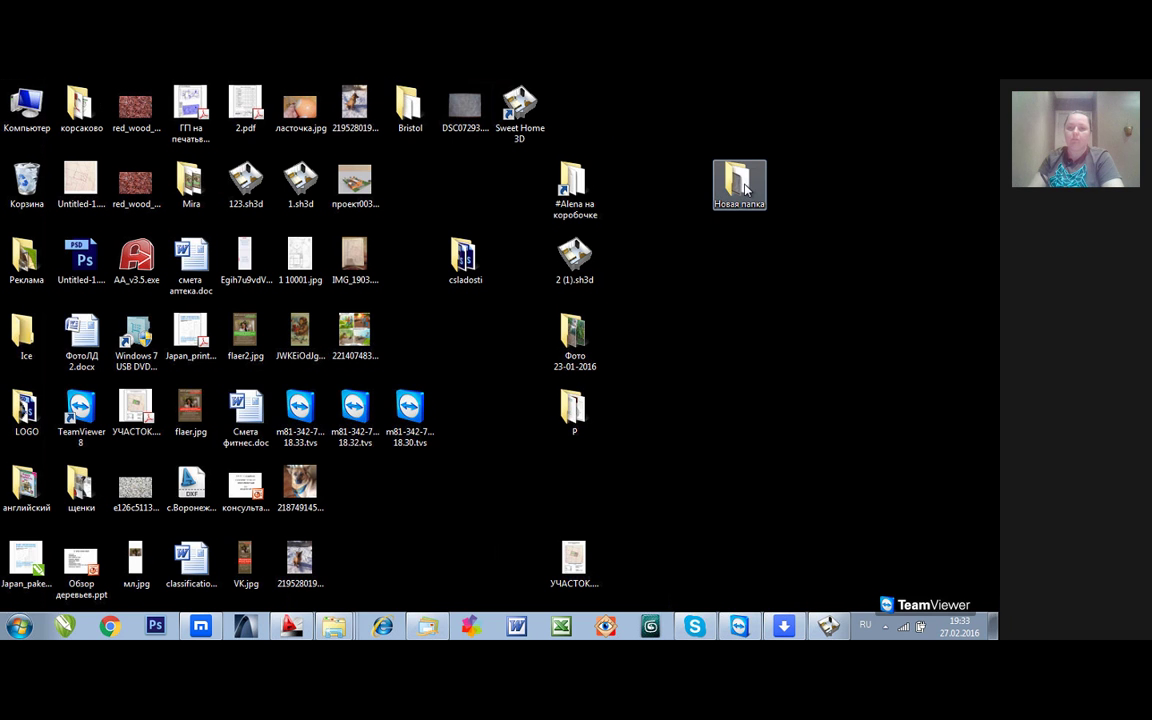
double_click(742, 185)
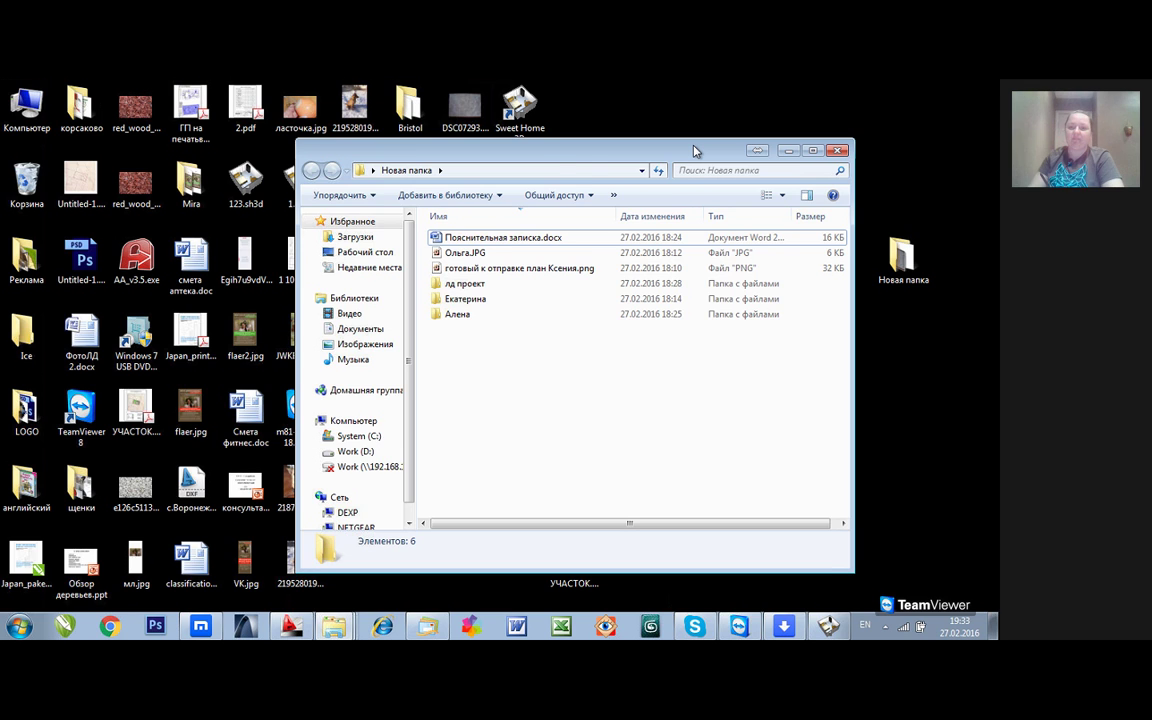
Step: Maximize the folder window and check the contents of лд проект and the student subfolder listed after it
left_click_drag(696, 150, 973, 143)
double_click(745, 276)
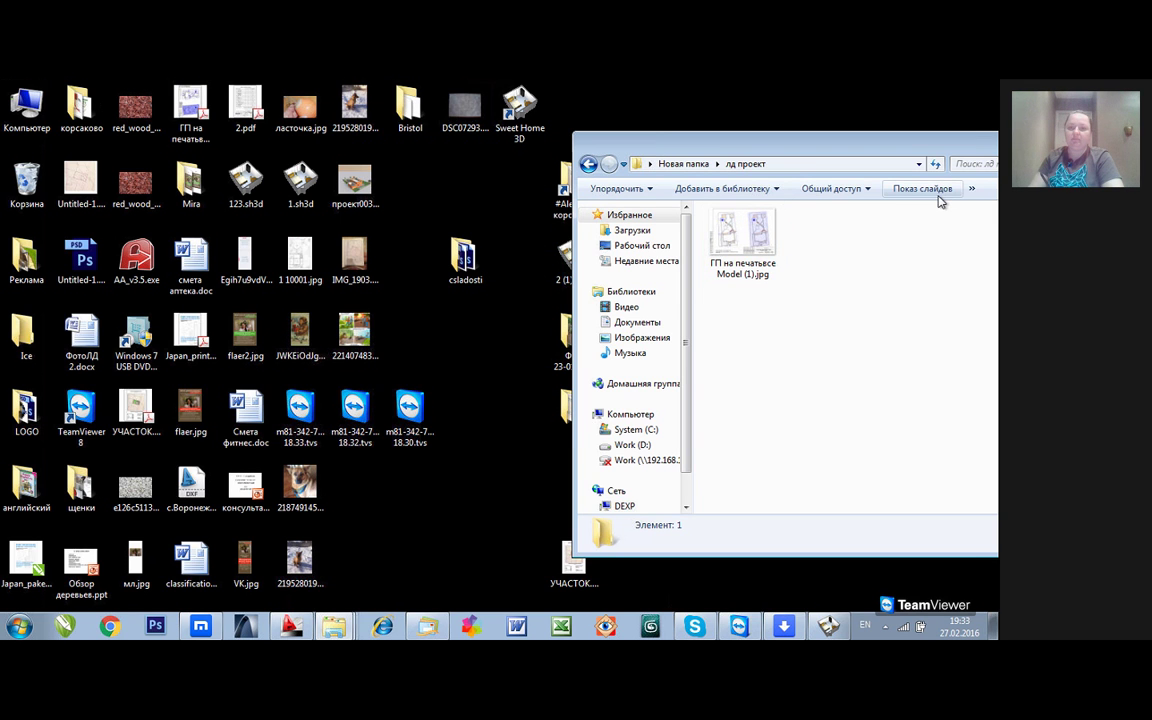
double_click(760, 142)
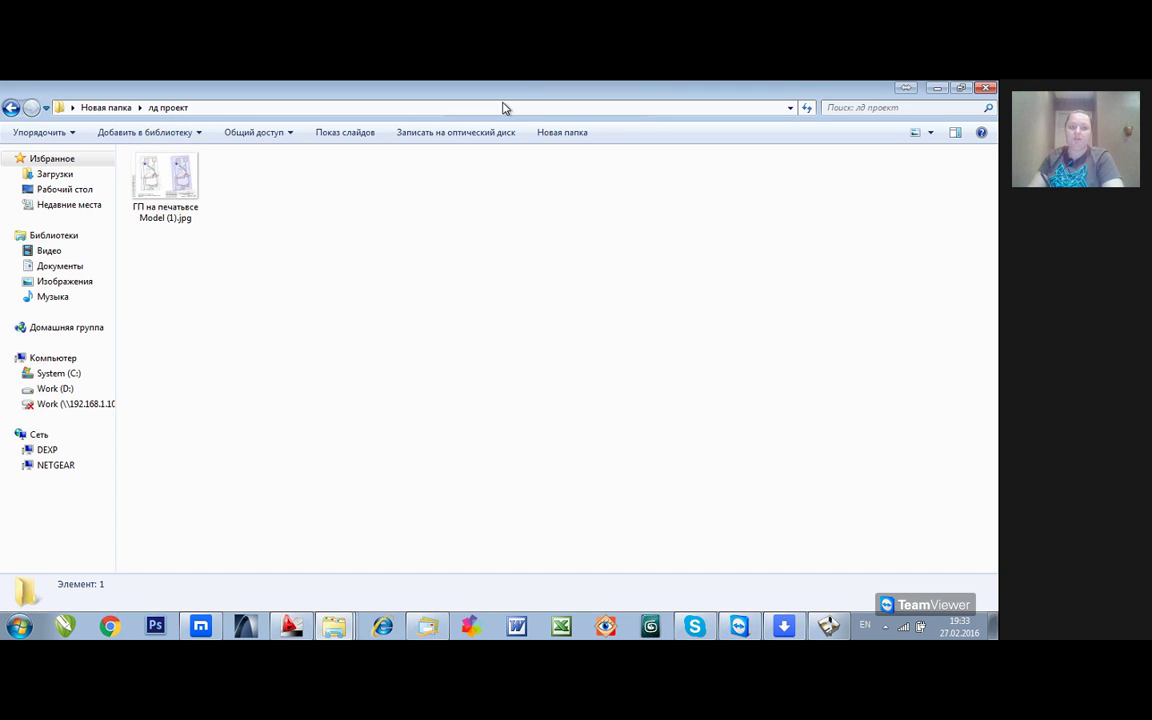
left_click(12, 108)
double_click(180, 240)
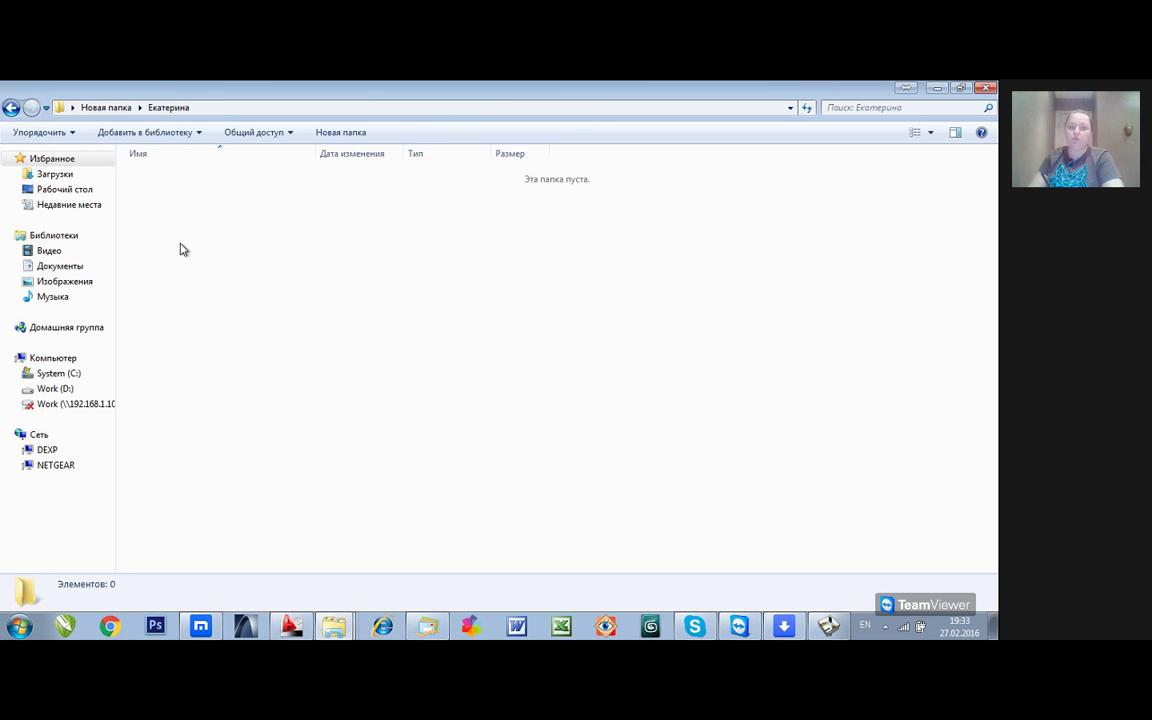
left_click(9, 107)
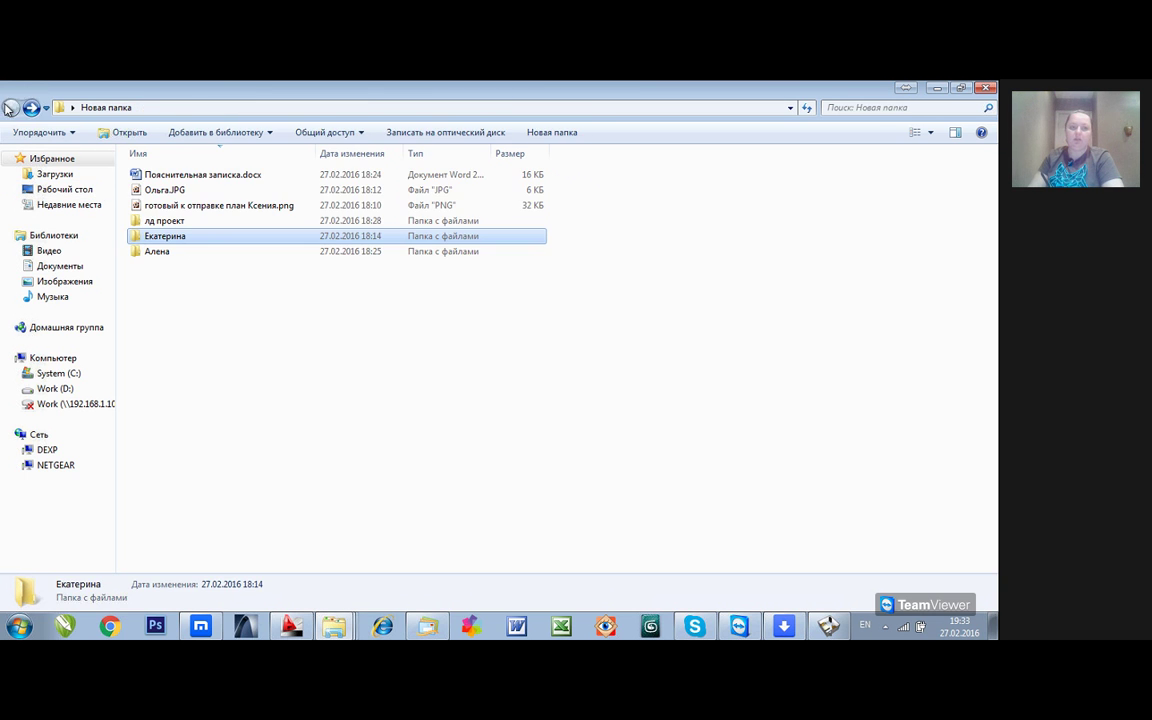
Step: Open весь участок.JPG from the last student's subfolder and magnify the hand-drawn site plan
double_click(140, 250)
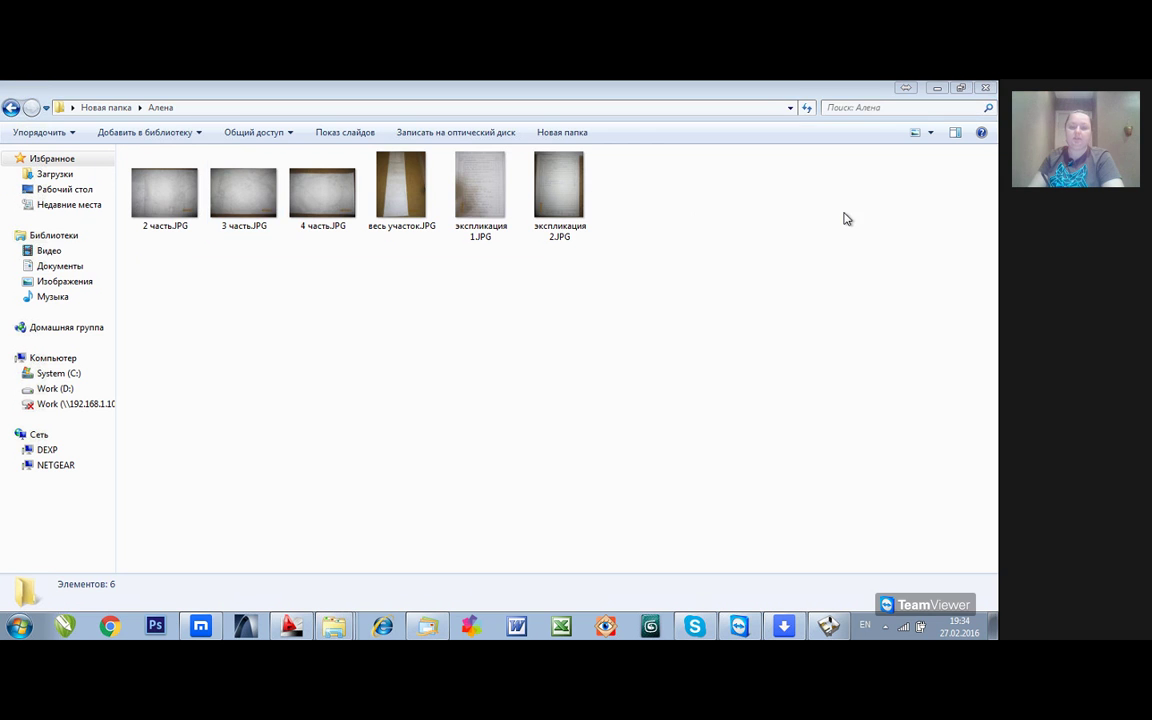
left_click(410, 193)
double_click(410, 193)
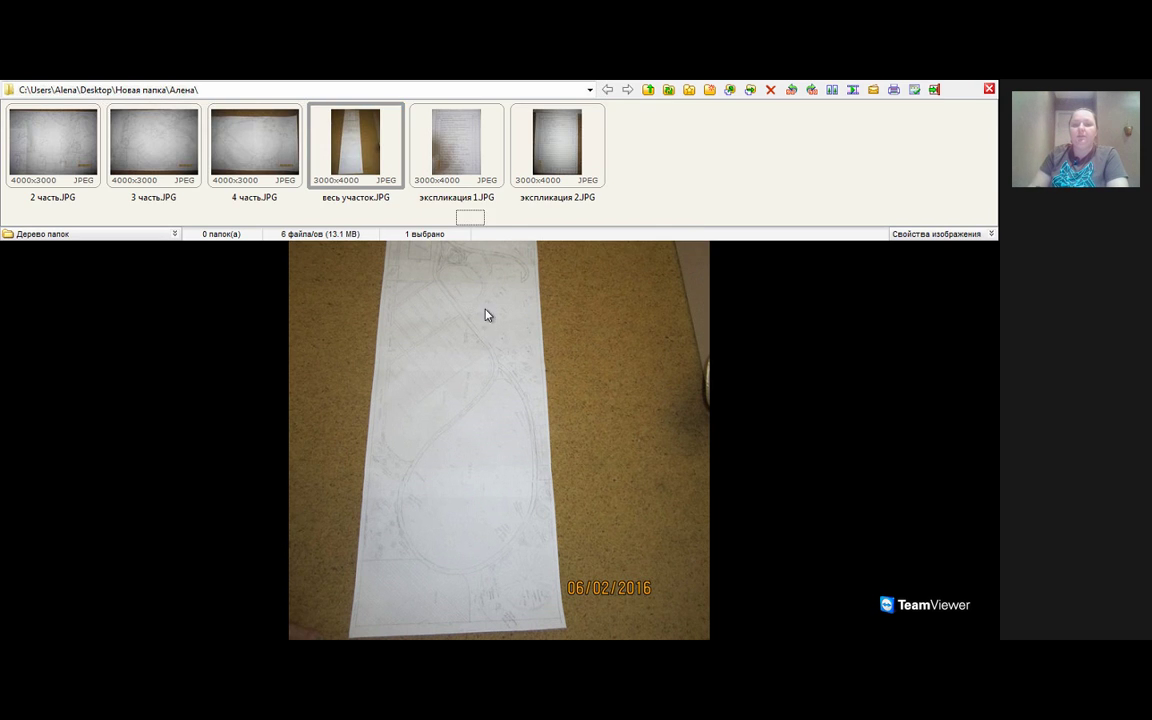
left_click(499, 352)
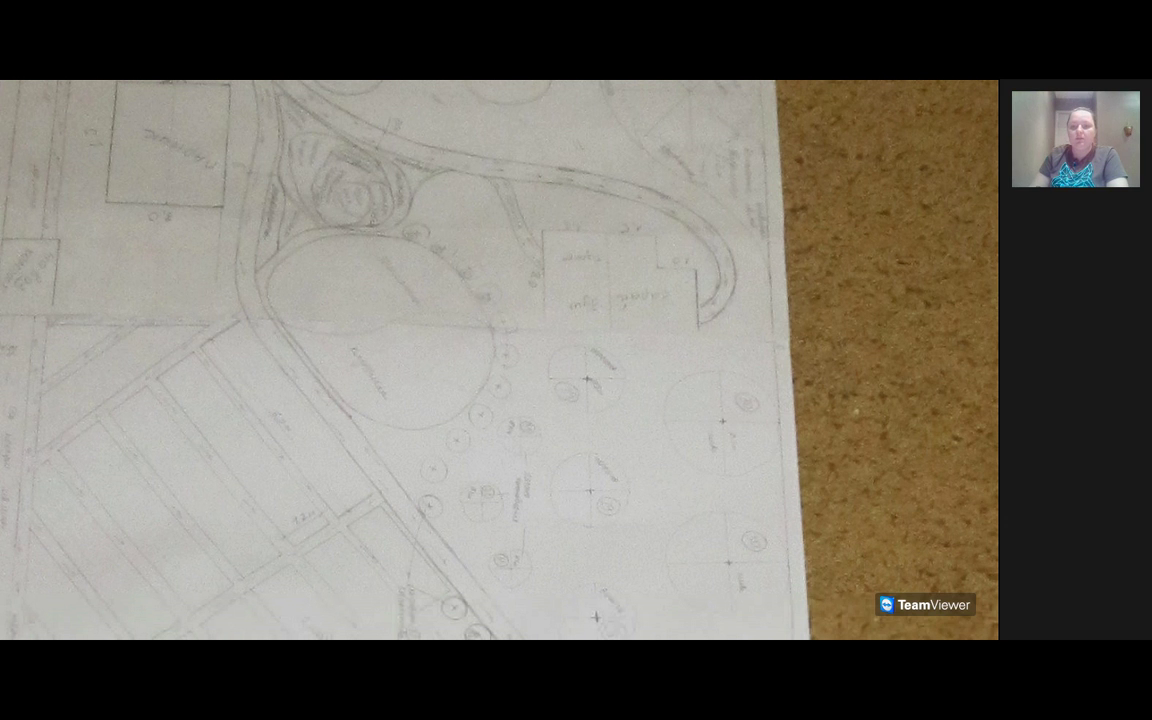
Step: View 3 часть.JPG and 4 часть.JPG, magnifying the numbered shrubs beside the path fork in 4 часть.JPG
scroll(615, 290, "down", 1)
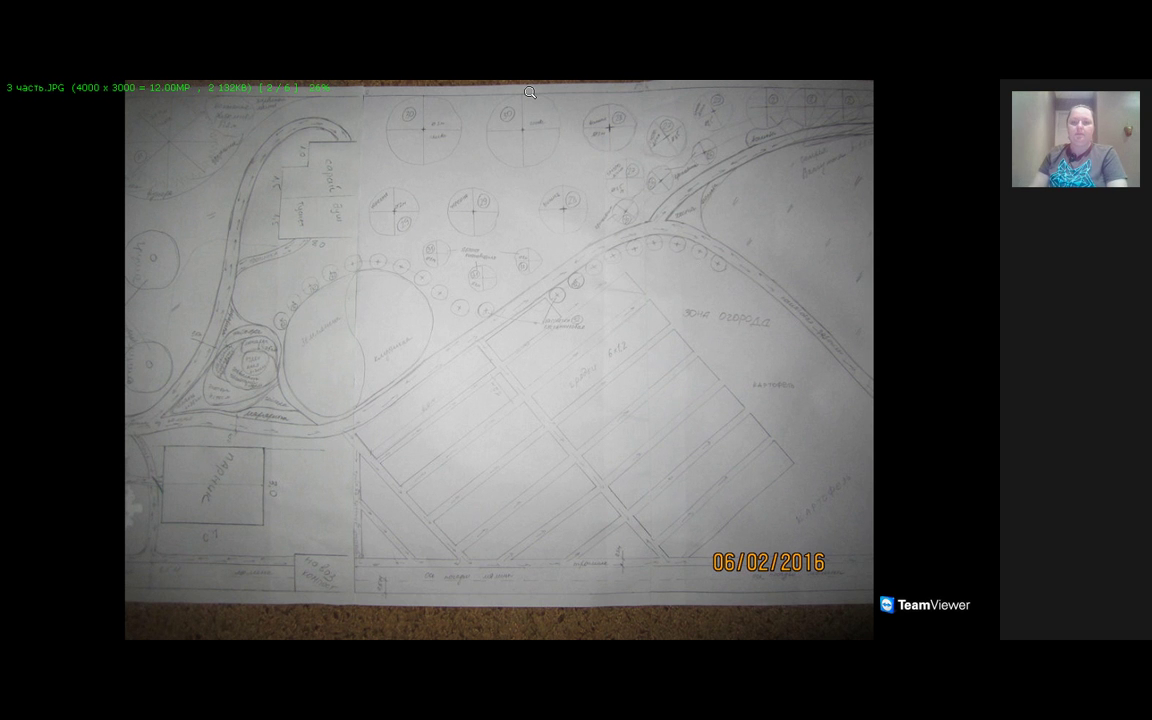
key("Right")
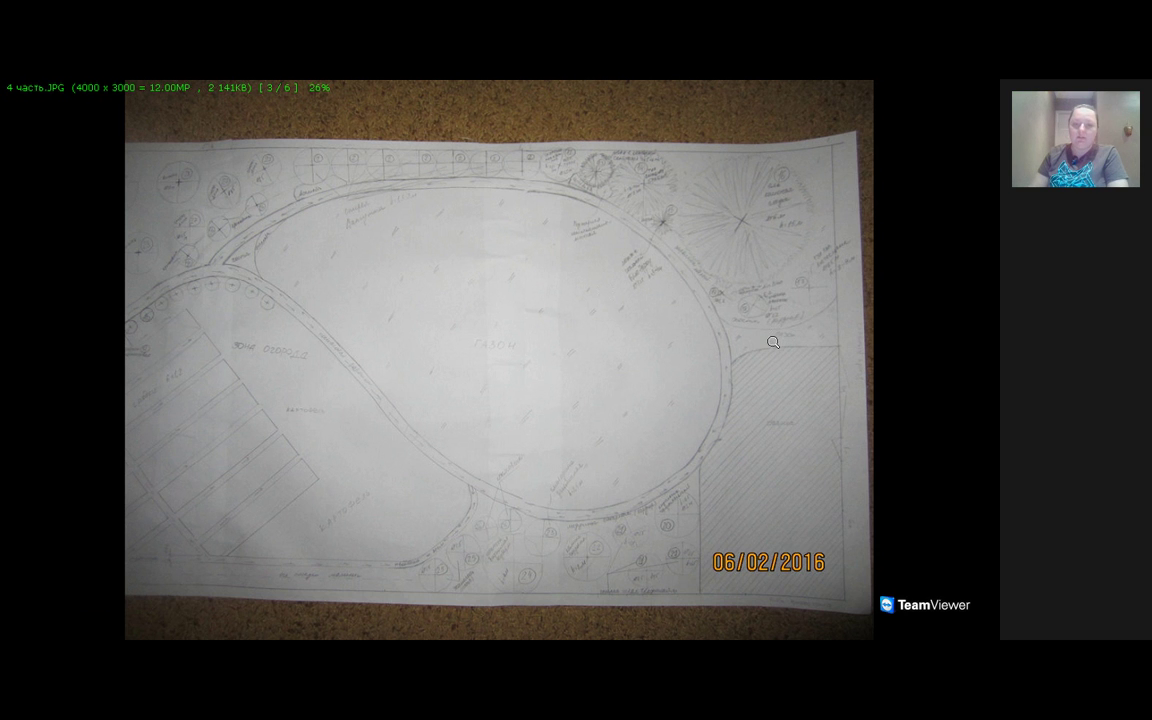
scroll(773, 342, "down", 1)
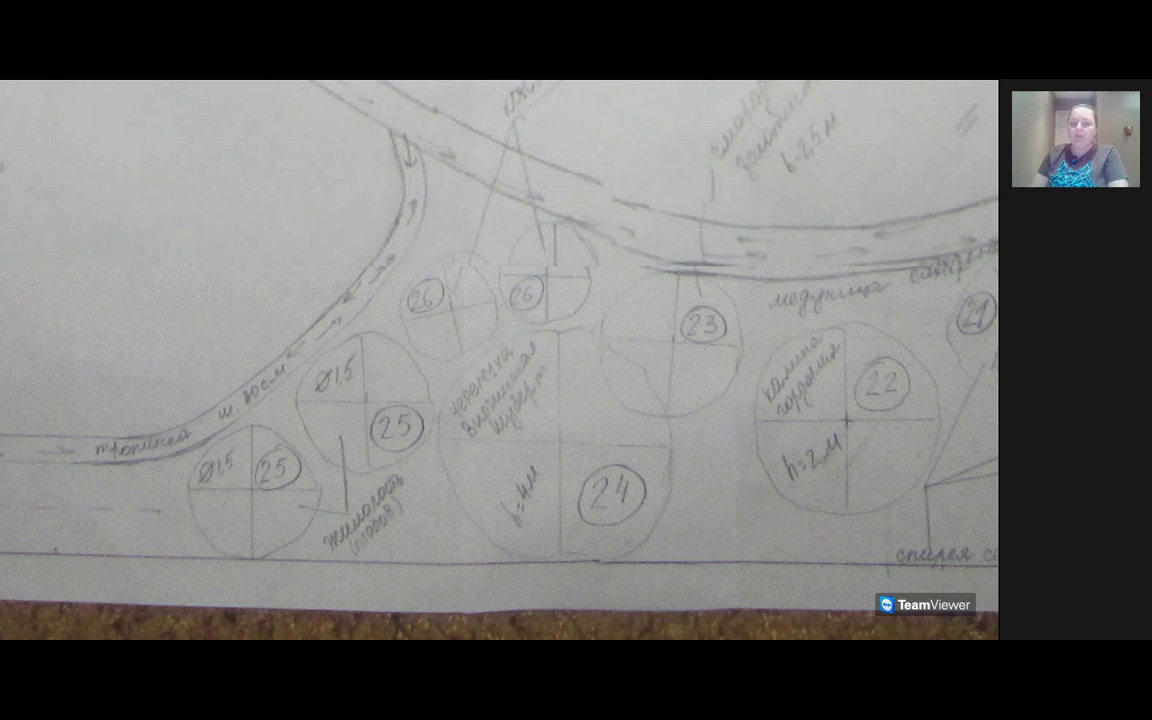
scroll(500, 360, "down", 1)
scroll(500, 360, "down", 1)
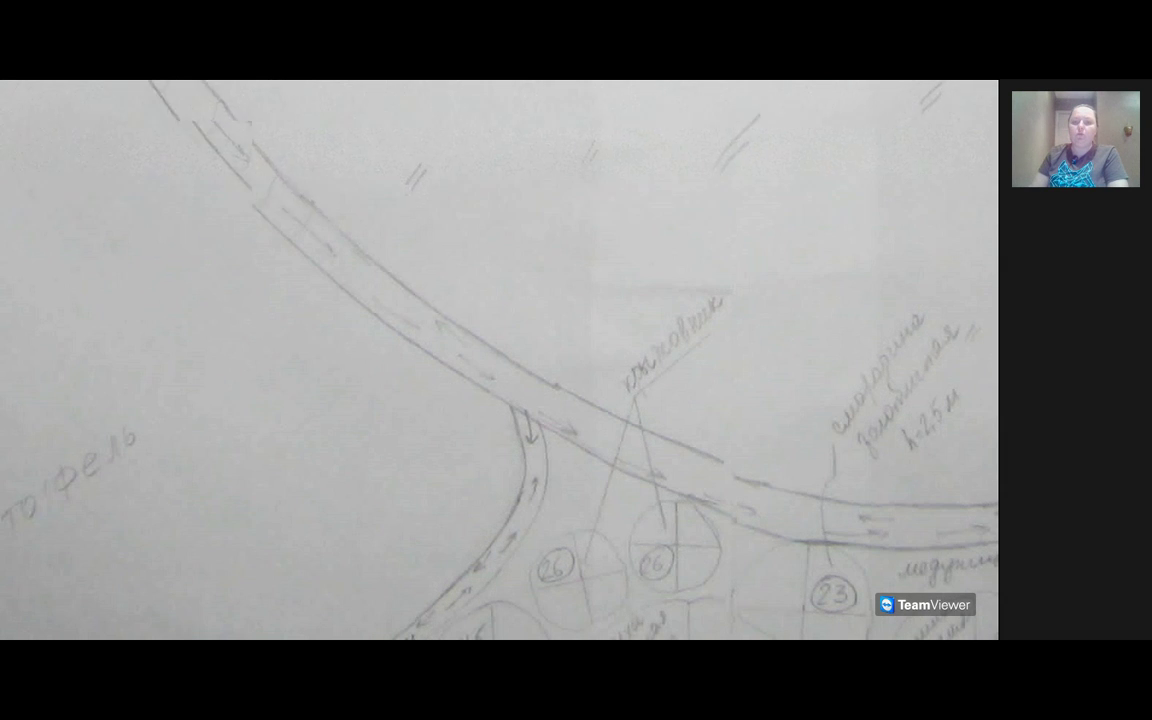
scroll(720, 507, "up", 1)
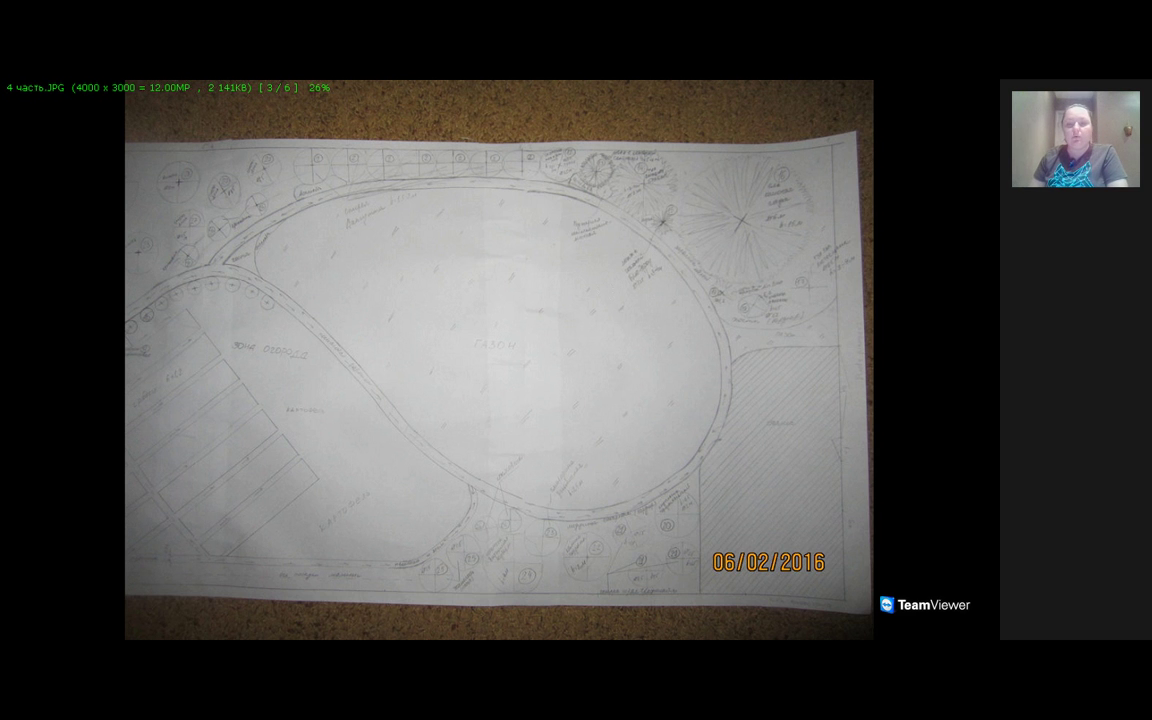
Step: Go back through 3 часть.JPG to 2 часть.JPG and magnify the pool and the adjoining sports area
scroll(663, 211, "up", 1)
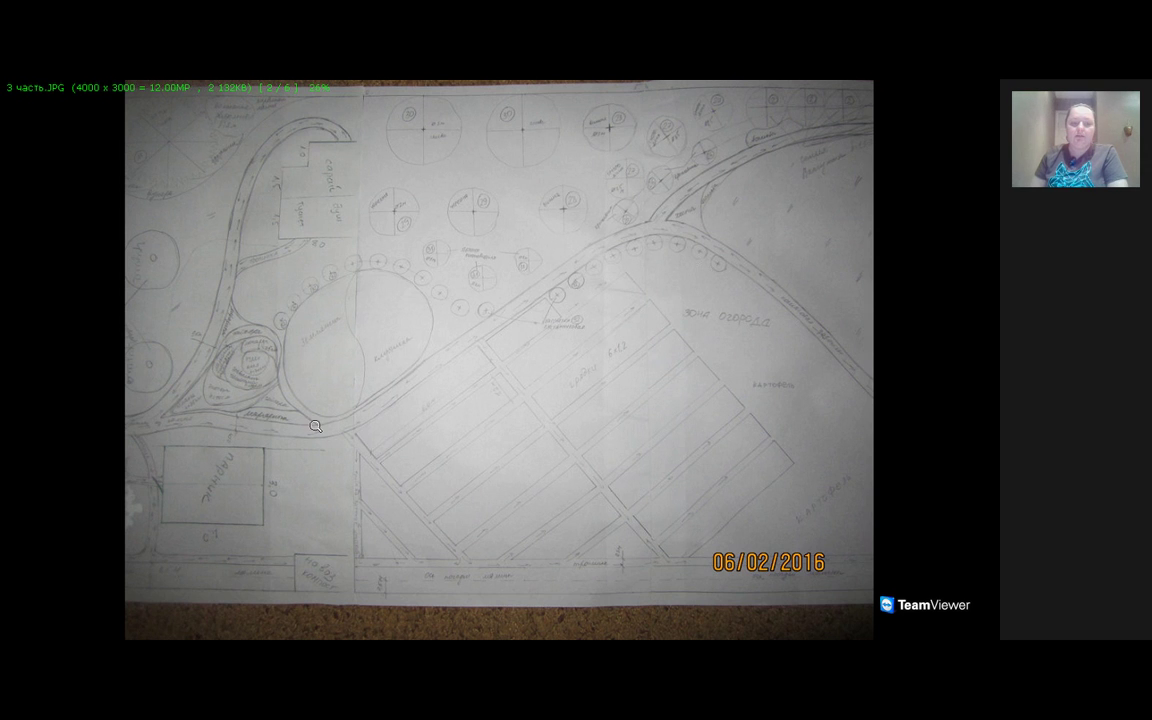
left_click_drag(496, 311, 496, 311)
scroll(626, 309, "down", 2)
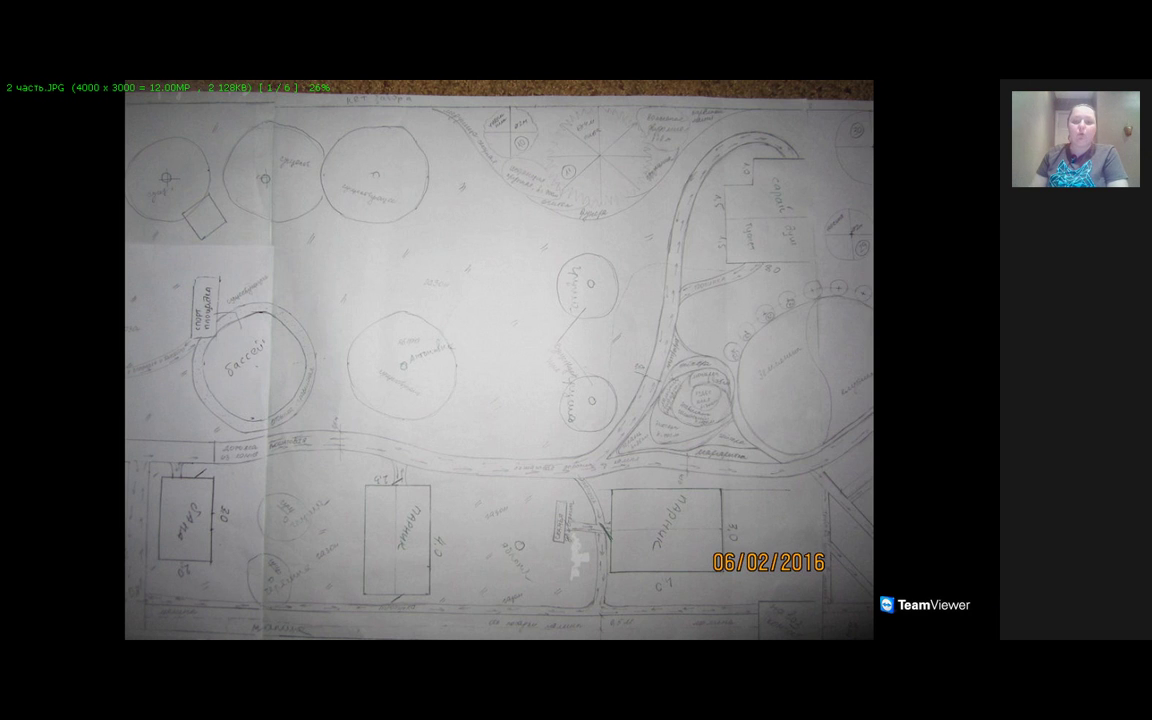
mouse_move(238, 87)
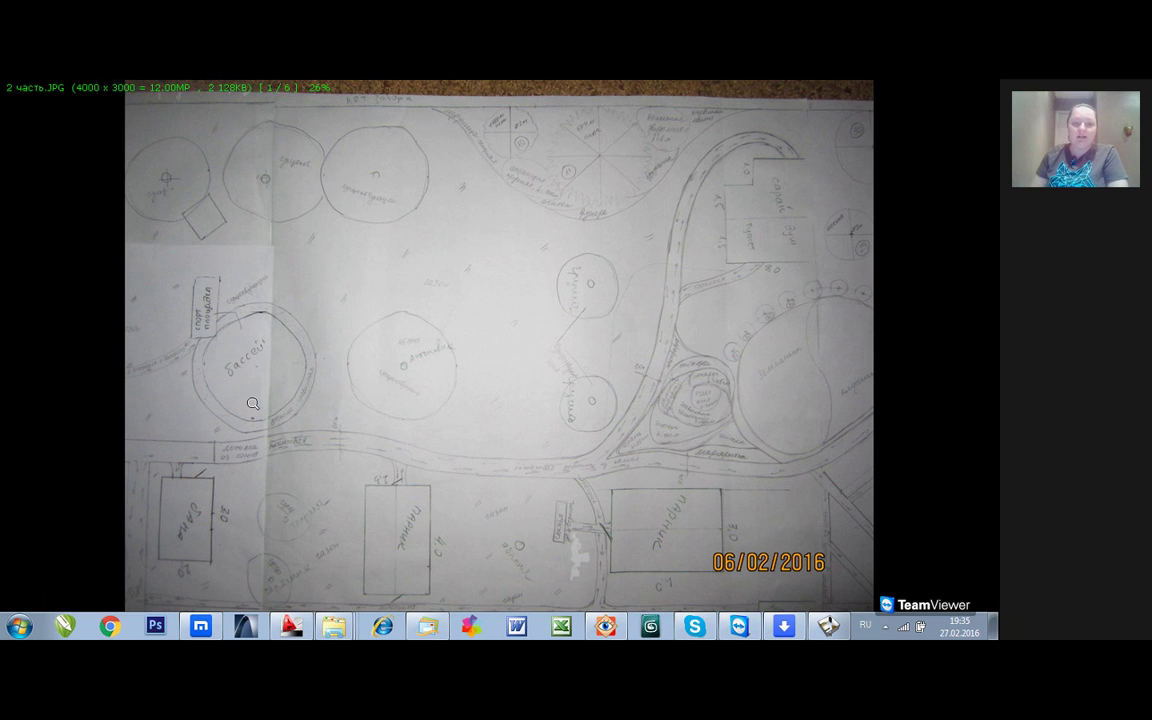
left_click(228, 362)
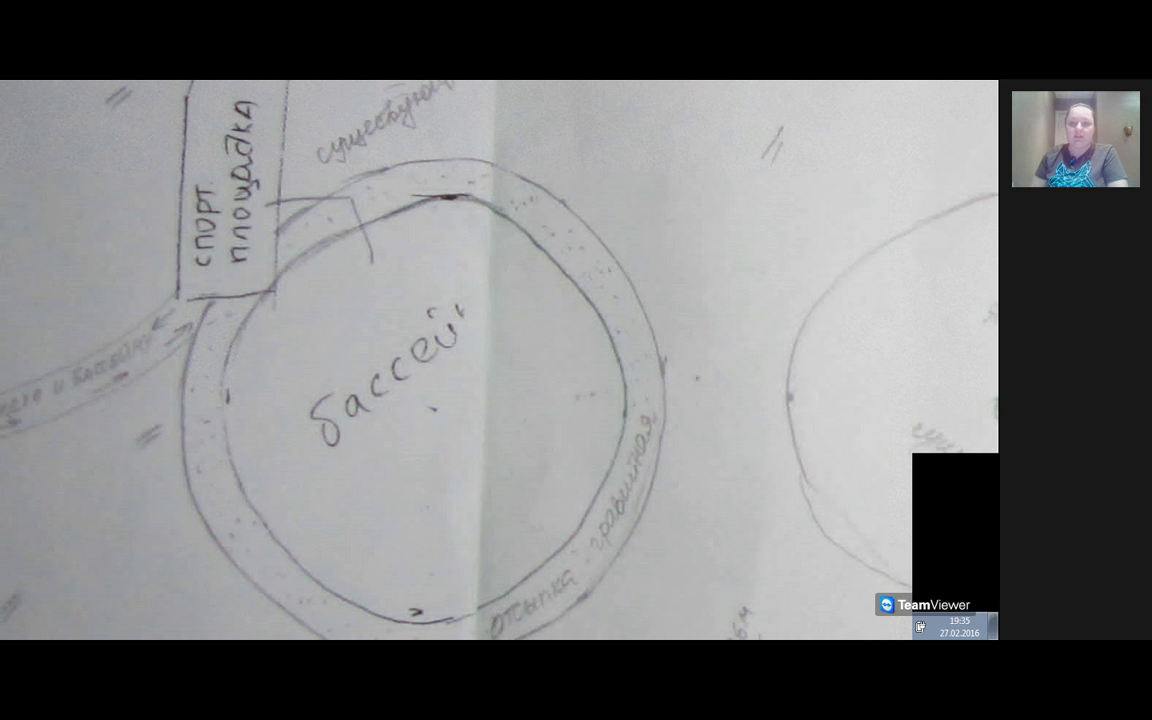
left_click(394, 422)
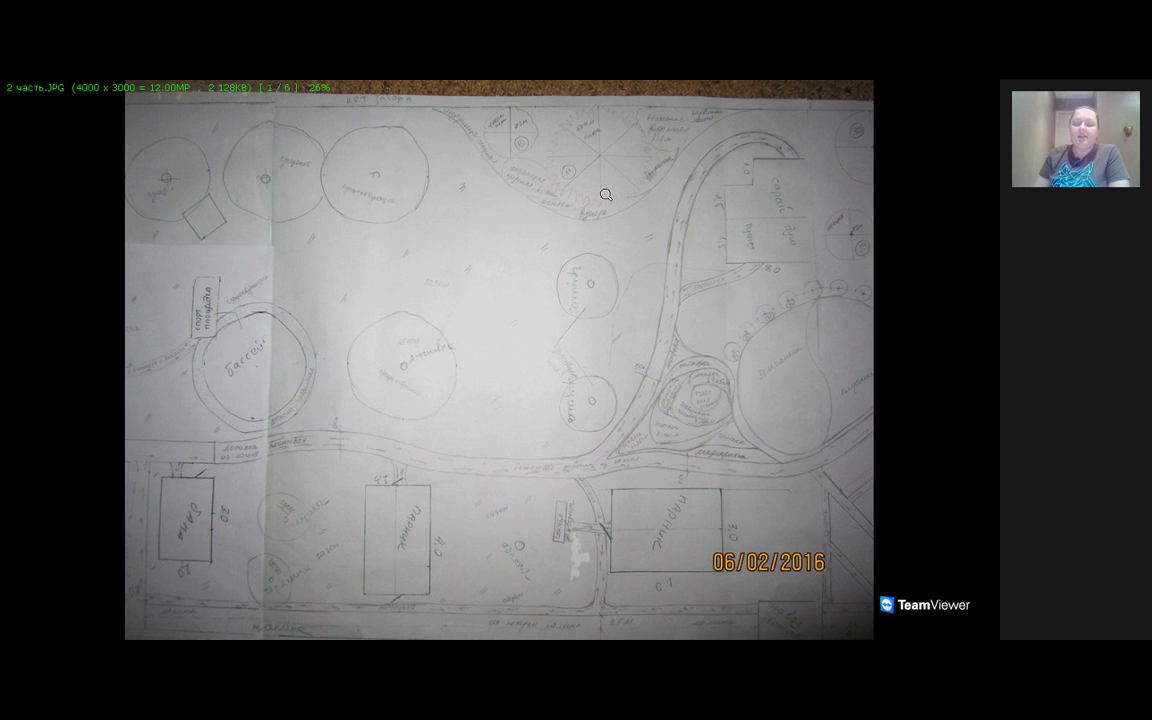
Step: Examine the stepping-stone path next to the pool at magnification in 2 часть.JPG
left_click(270, 490)
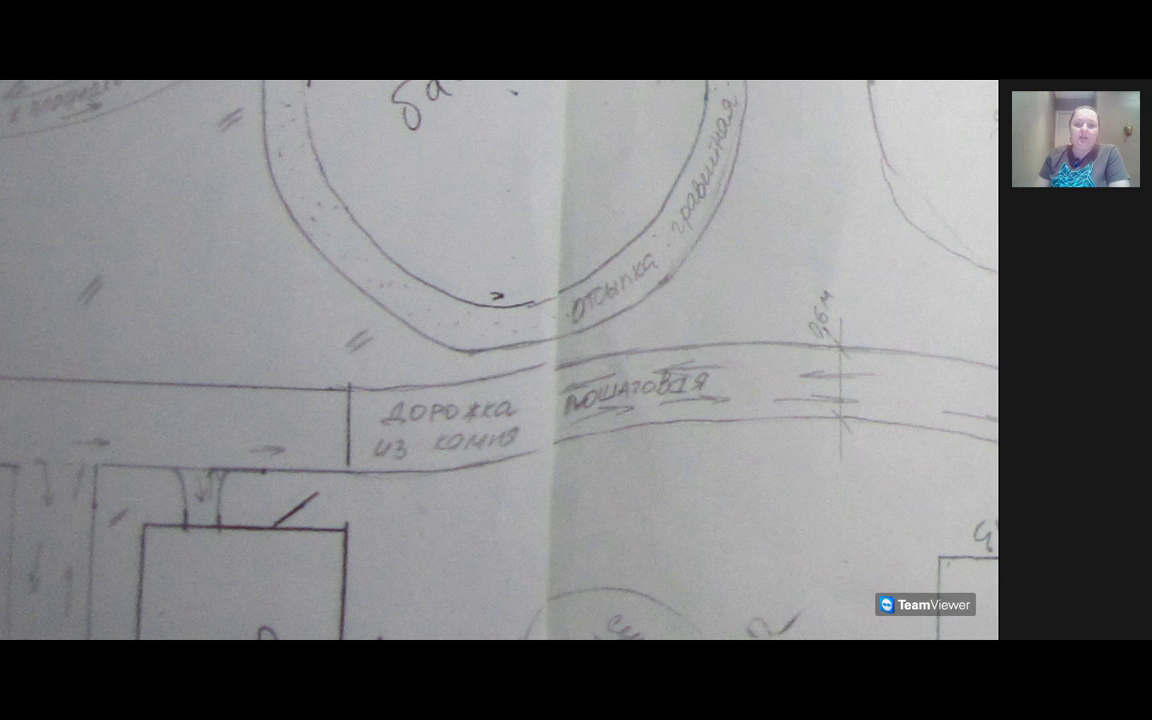
left_click(307, 440)
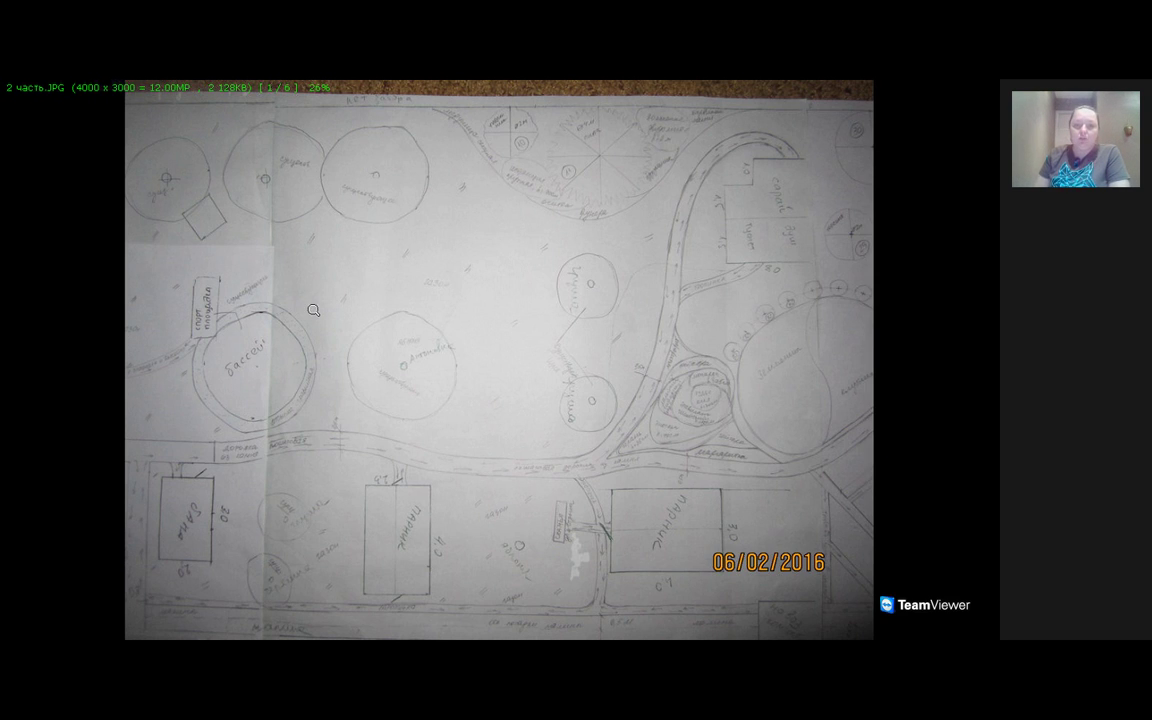
mouse_move(268, 126)
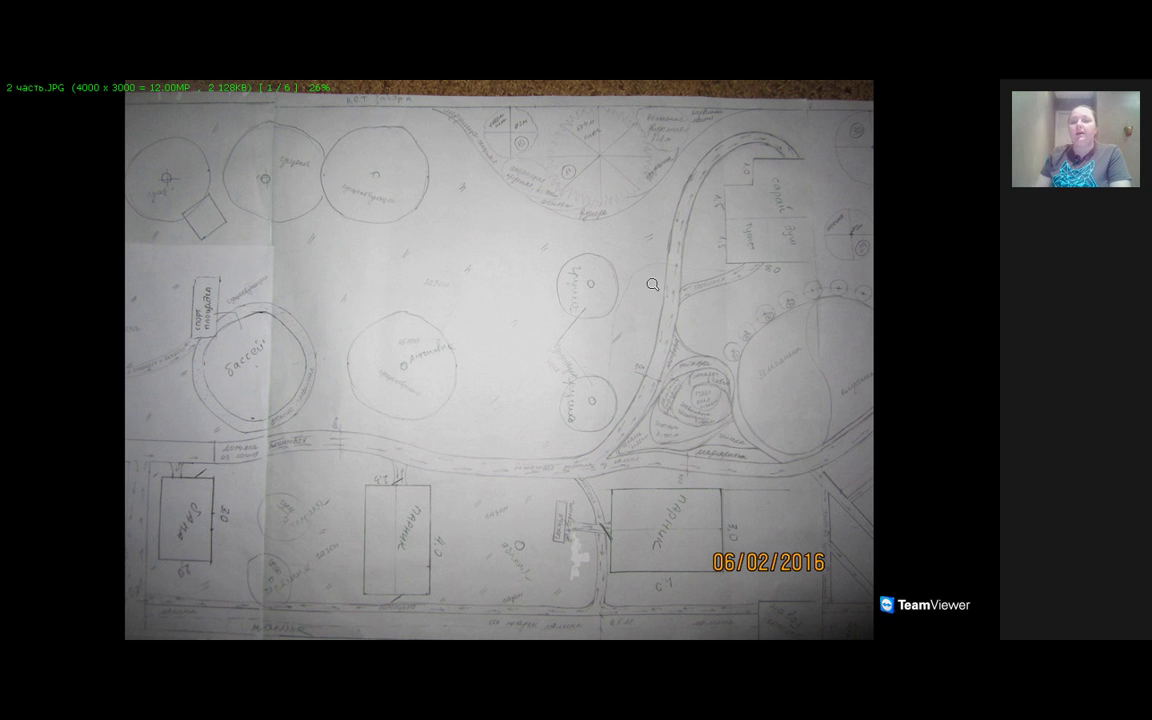
left_click(305, 453)
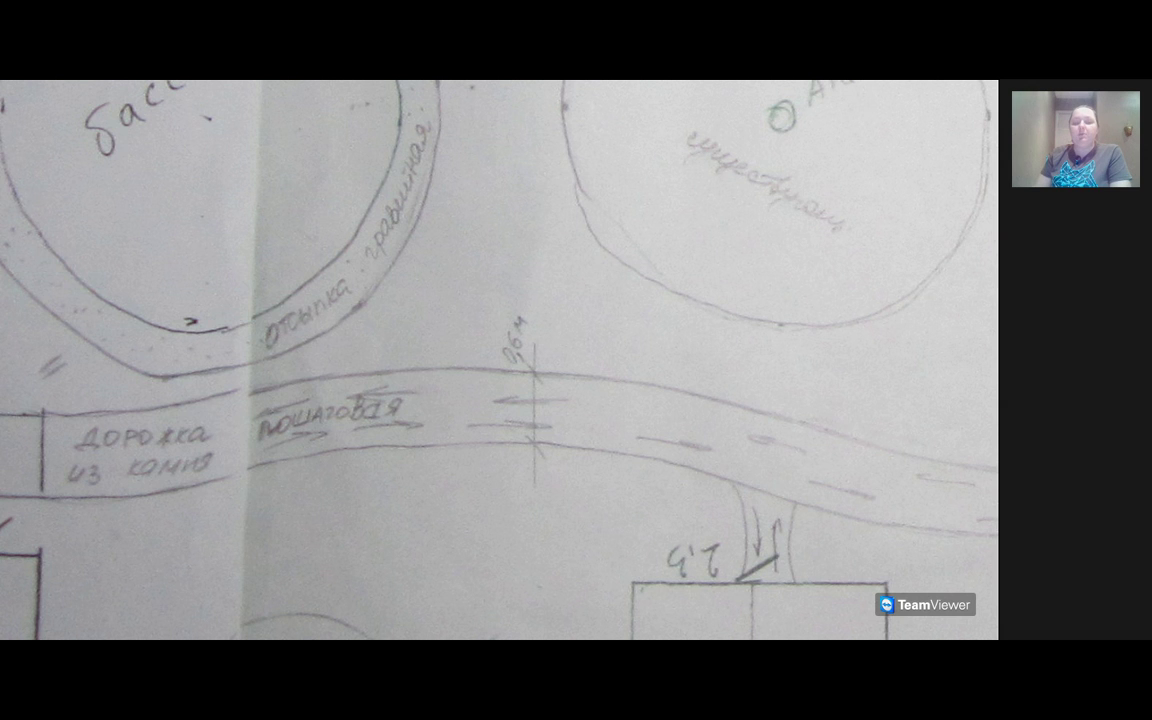
left_click(245, 418)
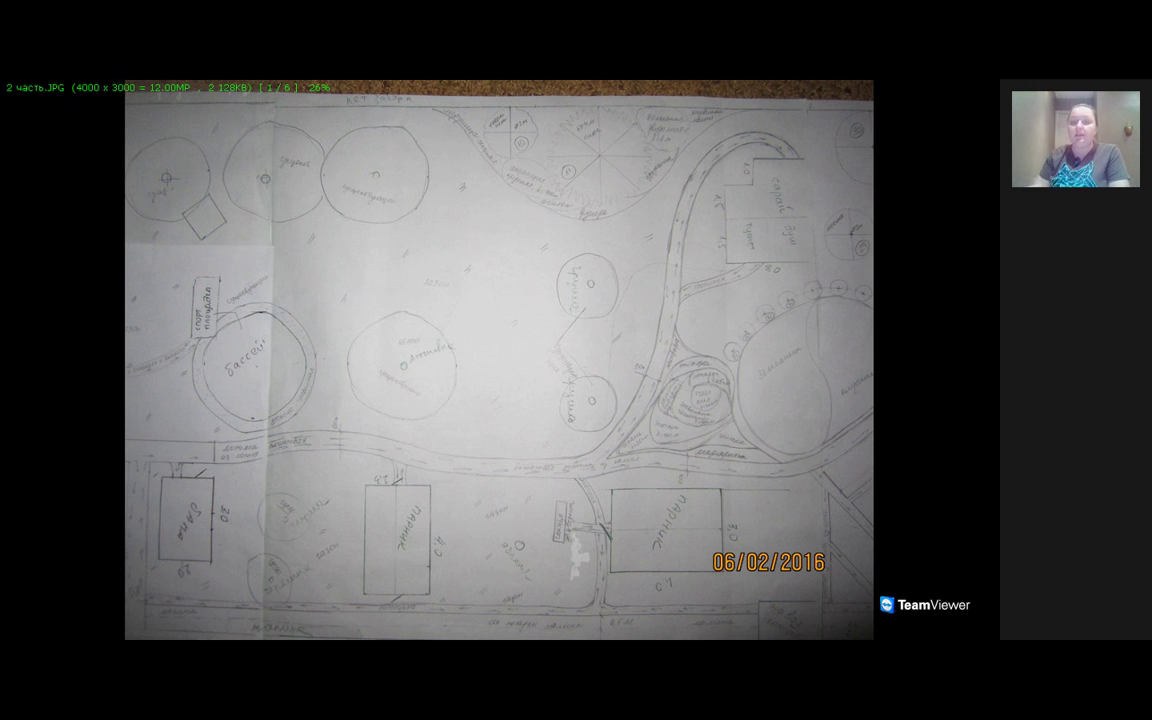
Step: Magnify the fir planting group by the fence and the strawberry plot with its neighbouring flower bed in 2 часть.JPG
mouse_move(612, 85)
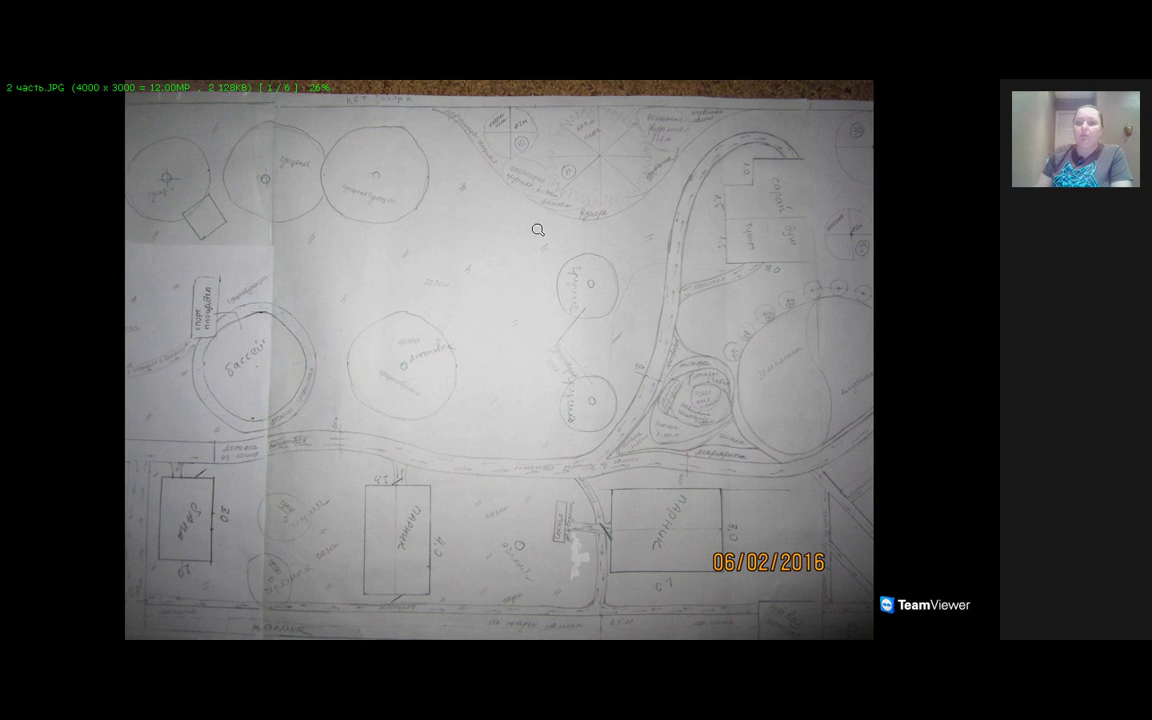
left_click(537, 226)
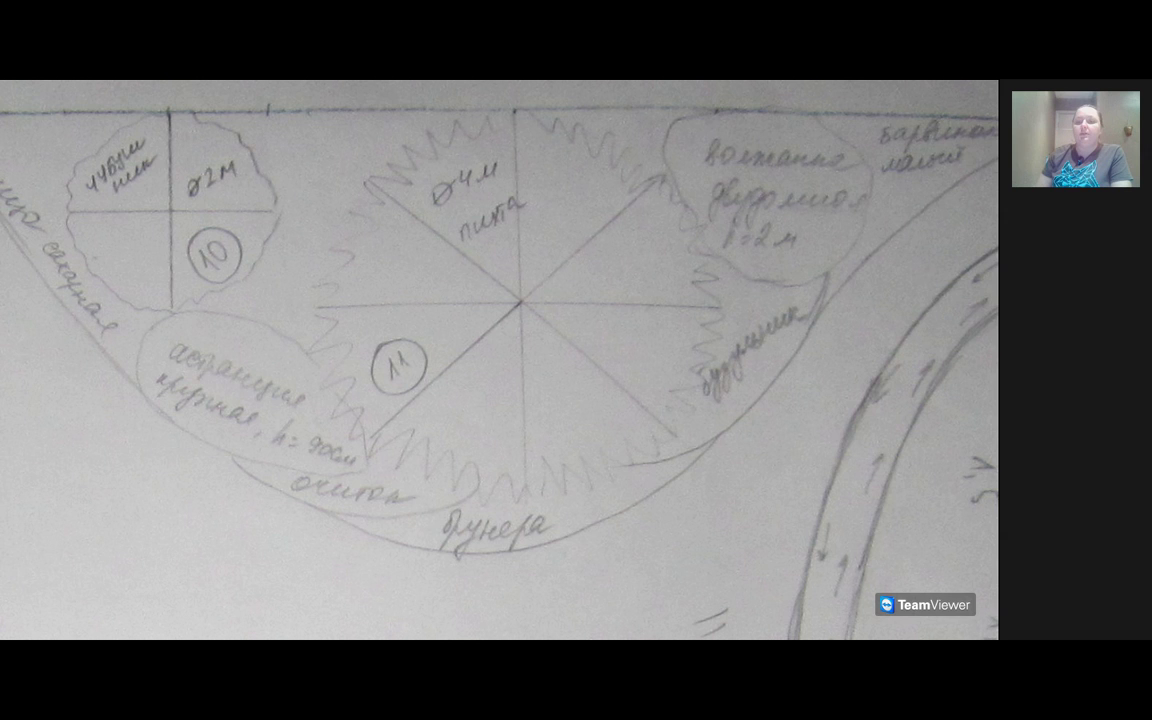
left_click(714, 387)
left_click(714, 387)
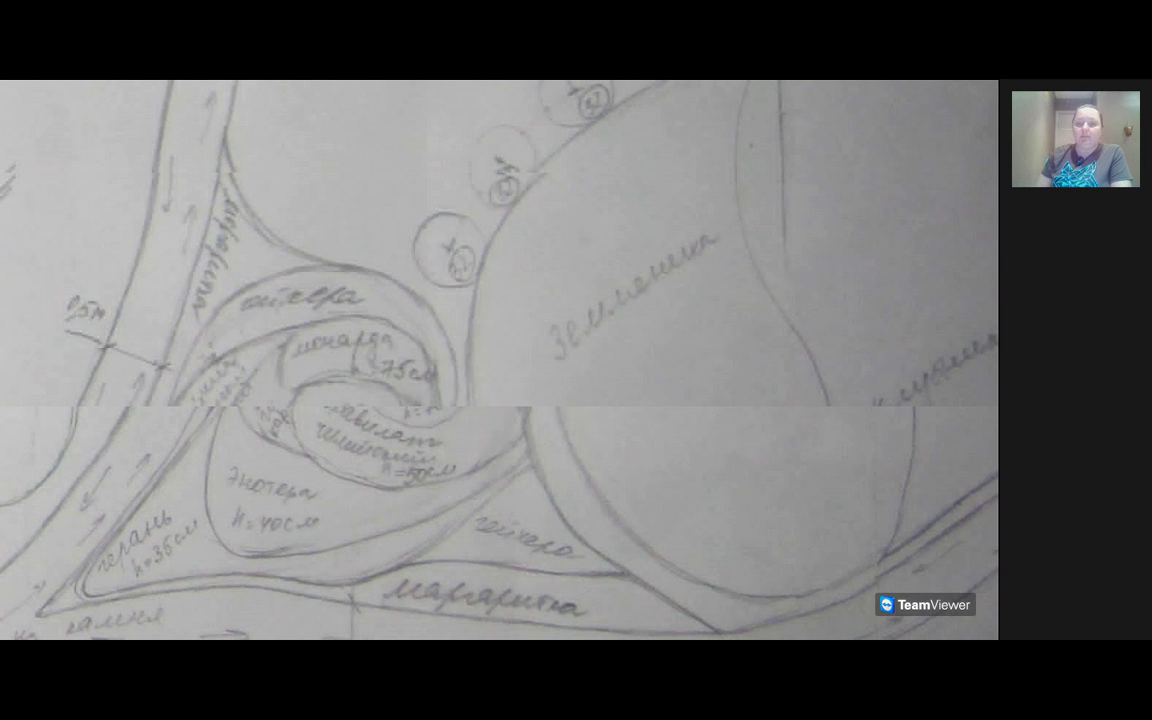
left_click(867, 362)
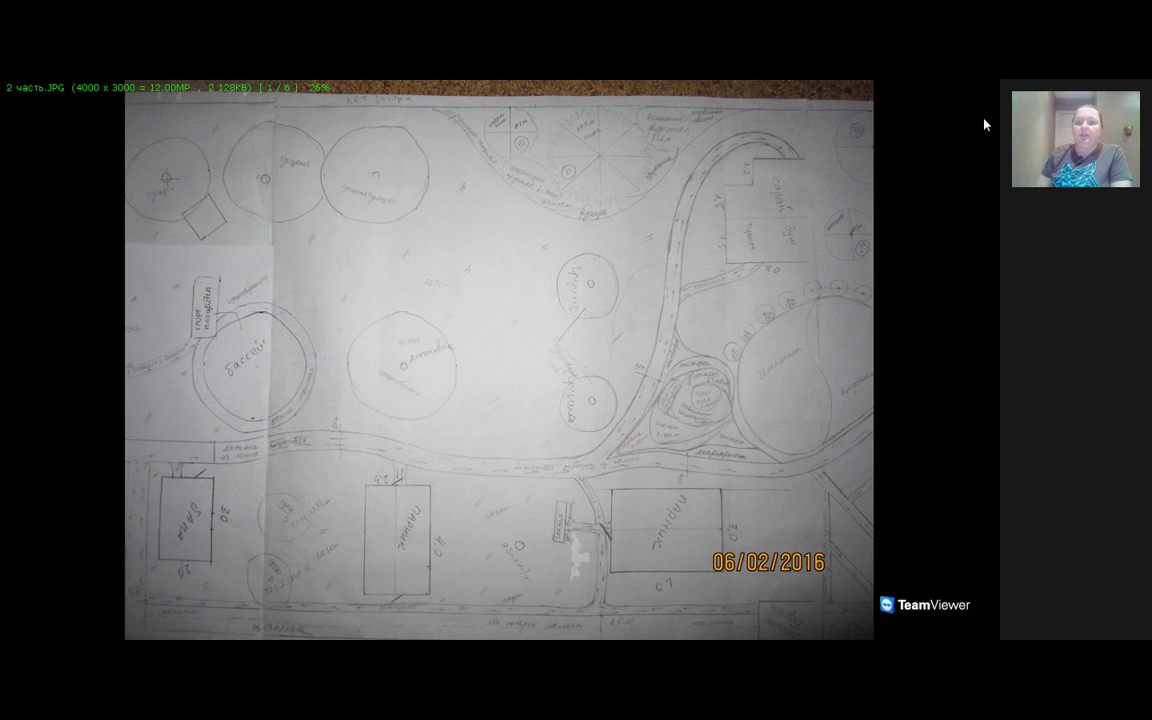
left_click(867, 362)
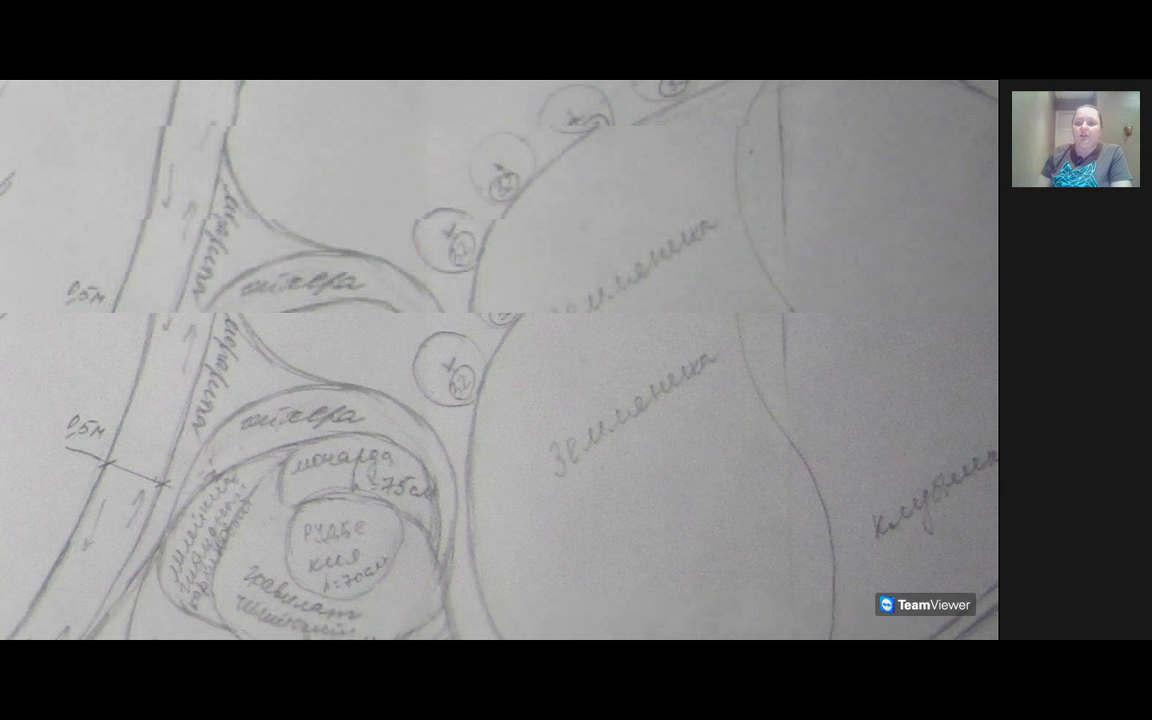
left_click(867, 362)
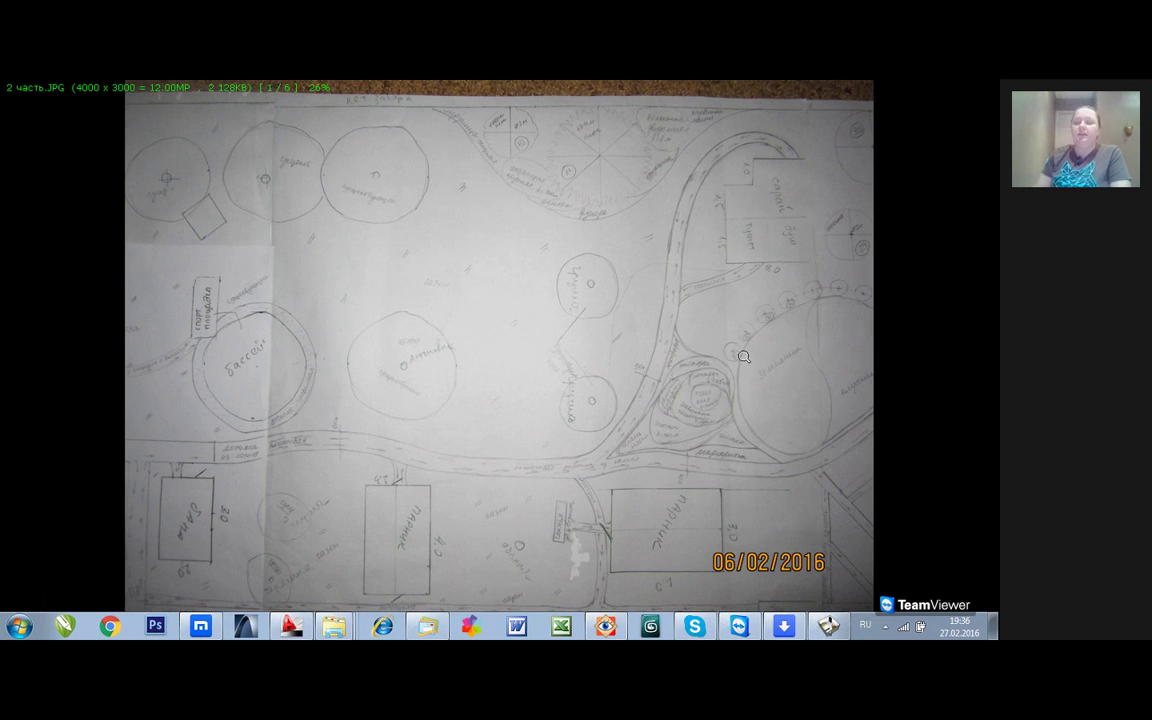
Step: Examine the labelled flower bed at the path fork in 2 часть.JPG and move forward to 4 часть.JPG
left_click(628, 370)
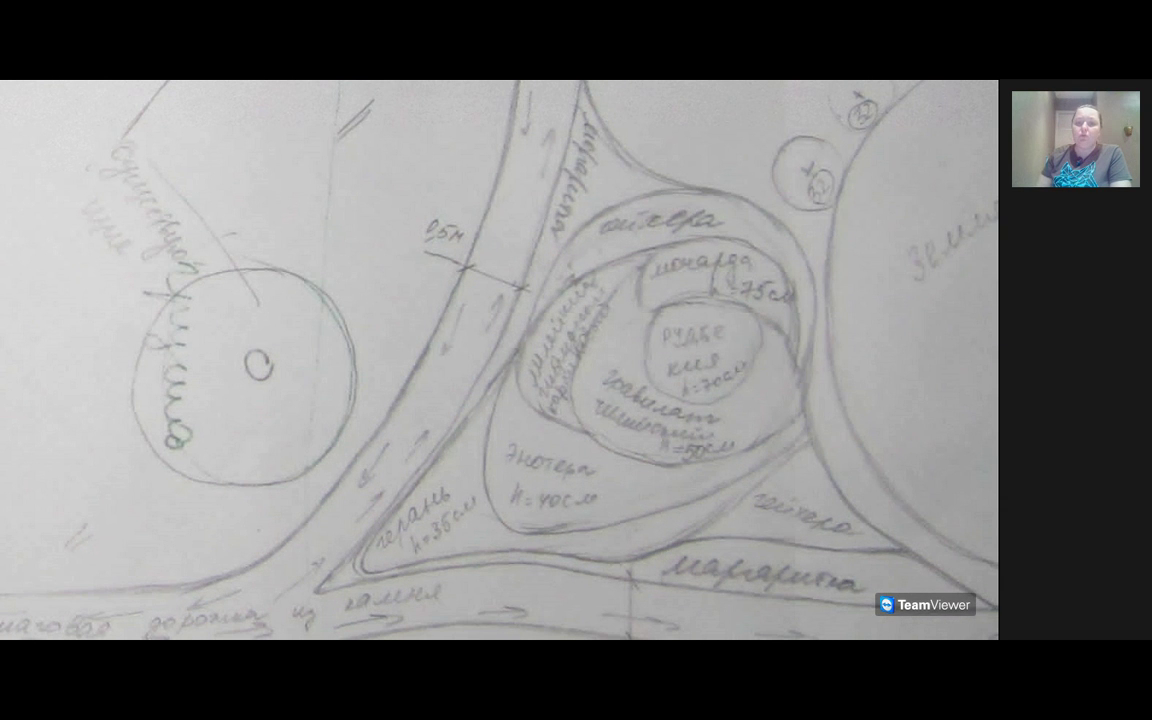
left_click(365, 463)
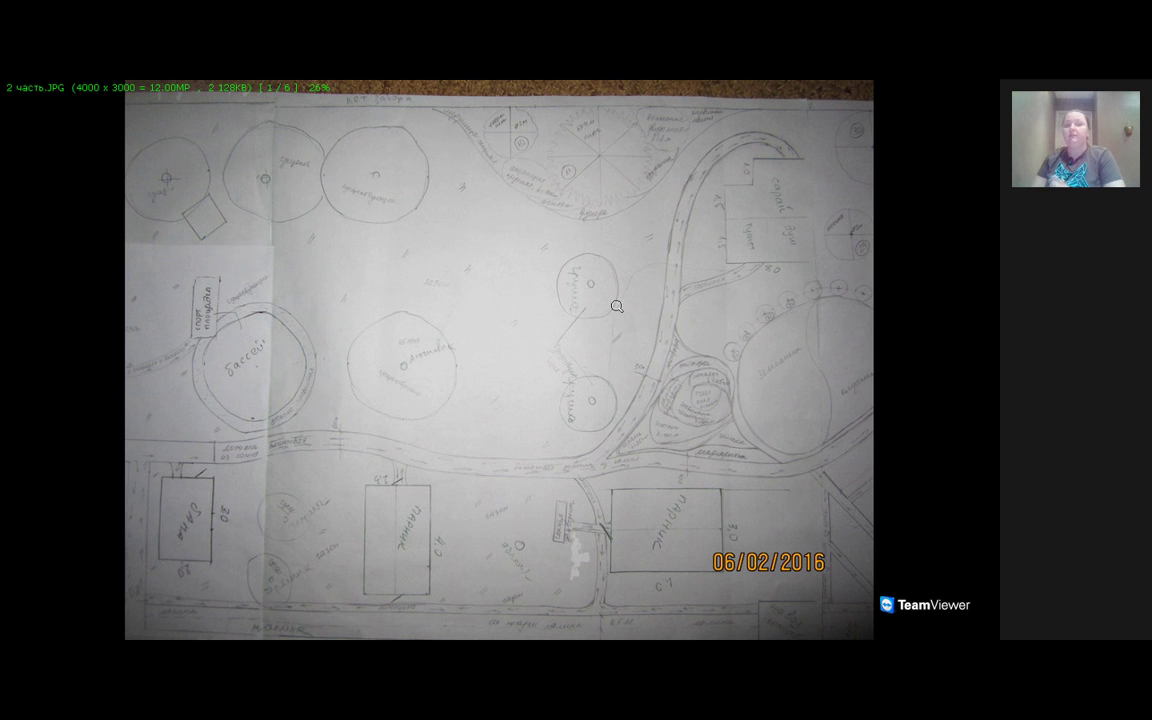
key("Right")
key("Right")
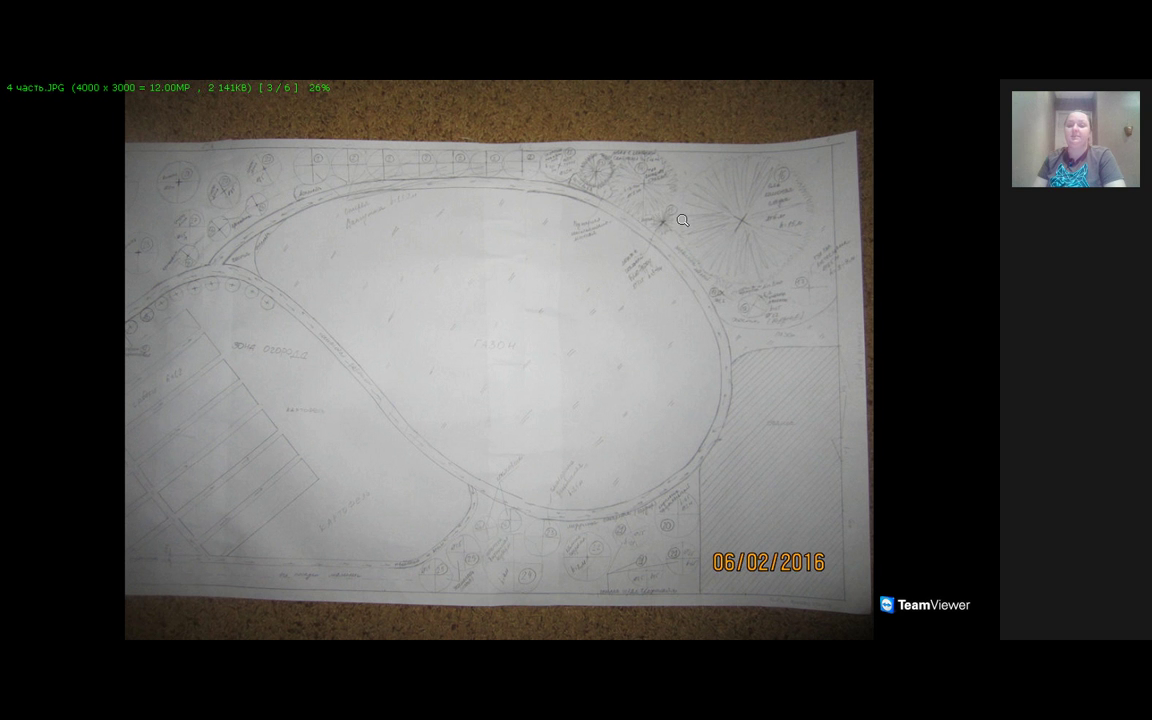
Step: Magnify the numbered shrub planting along the lawn path beside the hatched area in 4 часть.JPG, and close the photo
left_click(535, 488)
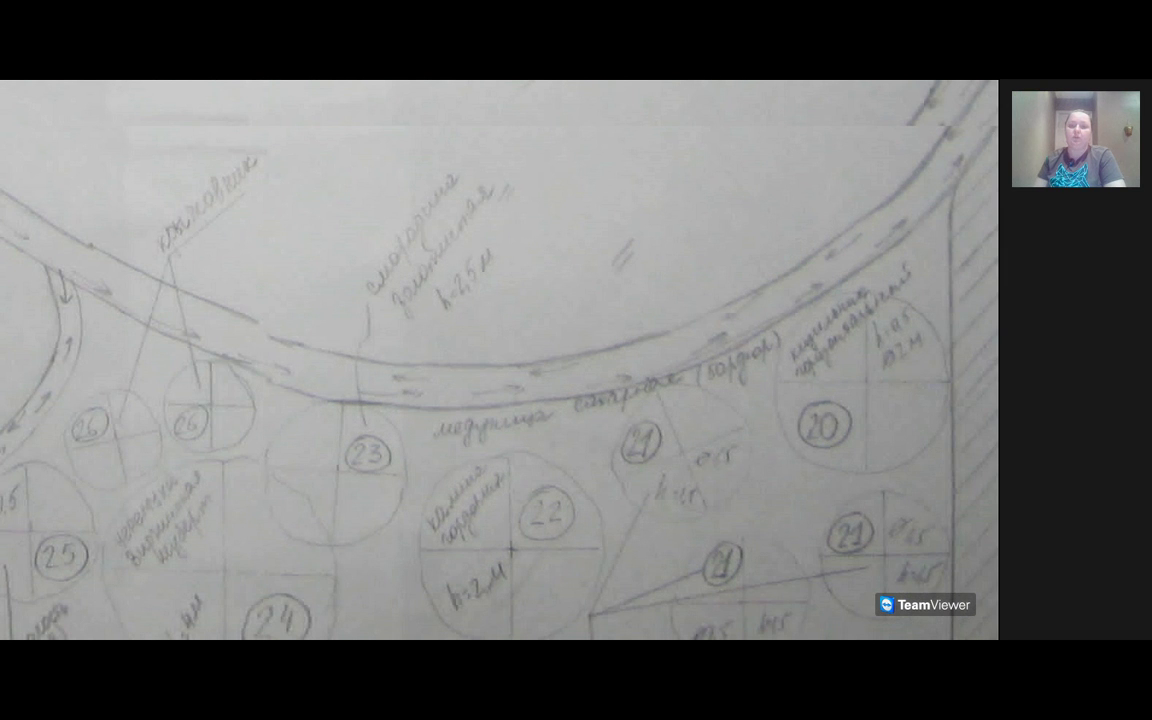
left_click(707, 378)
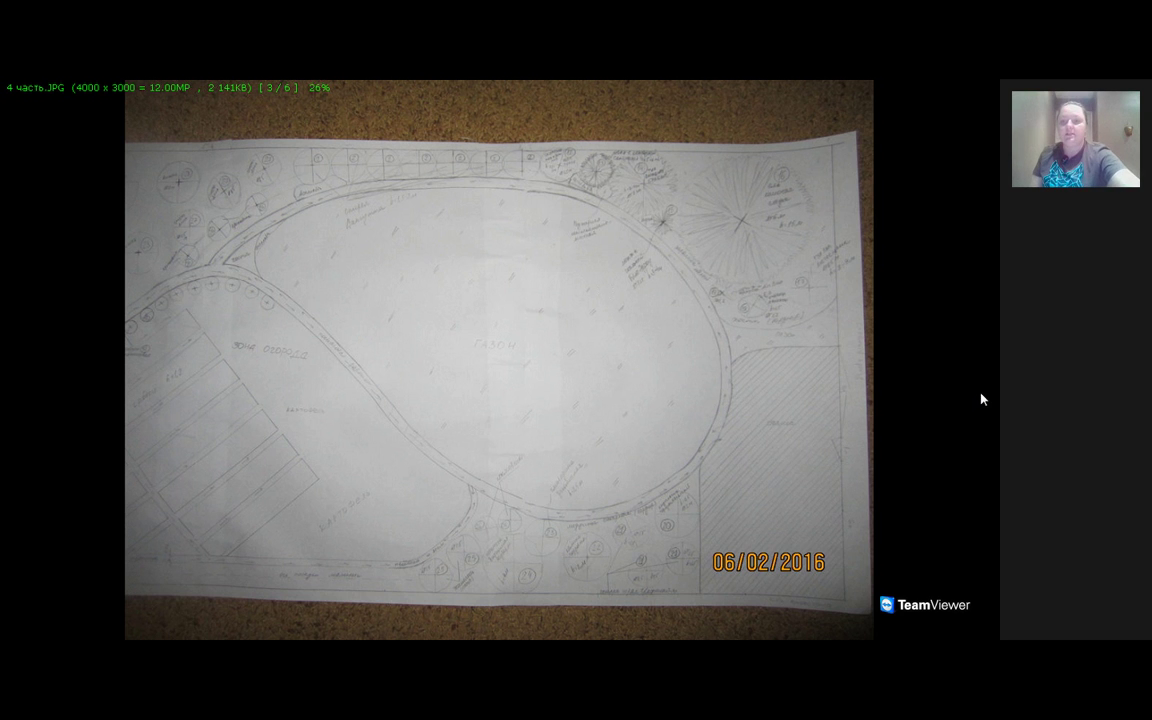
key("Escape")
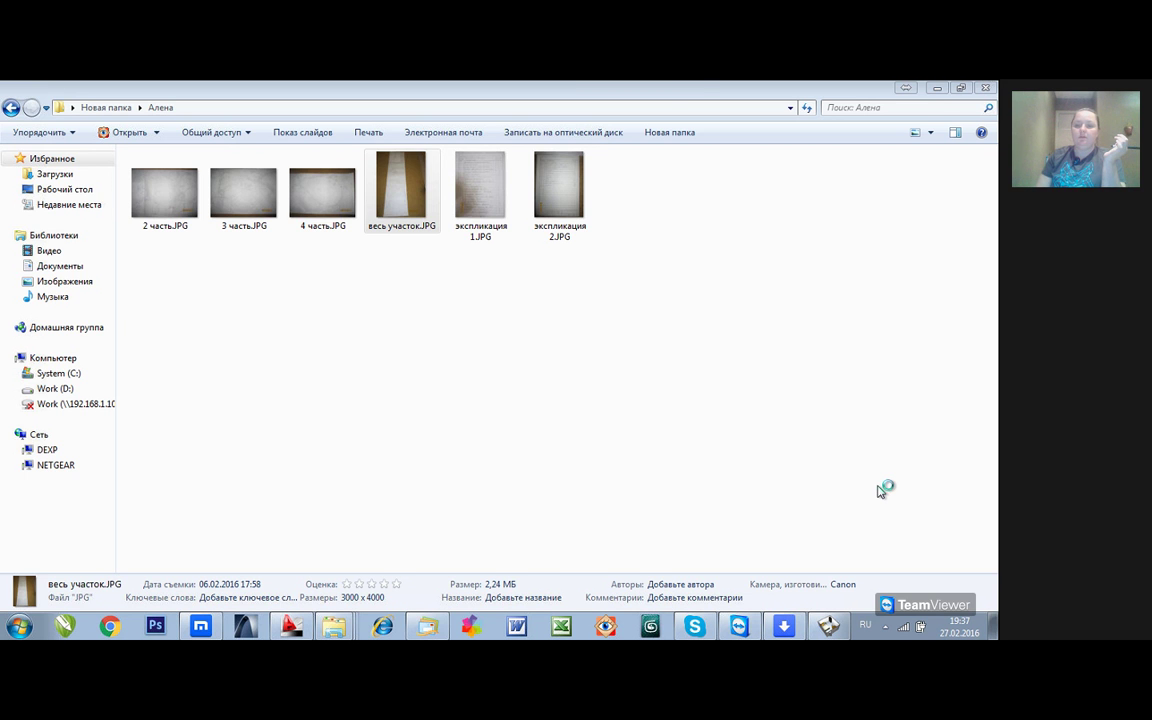
Step: Switch to the sketch plan Эскизн план уч.jpg and magnify the conifer garden by the entrance and the adjoining parking area
key("alt+Tab")
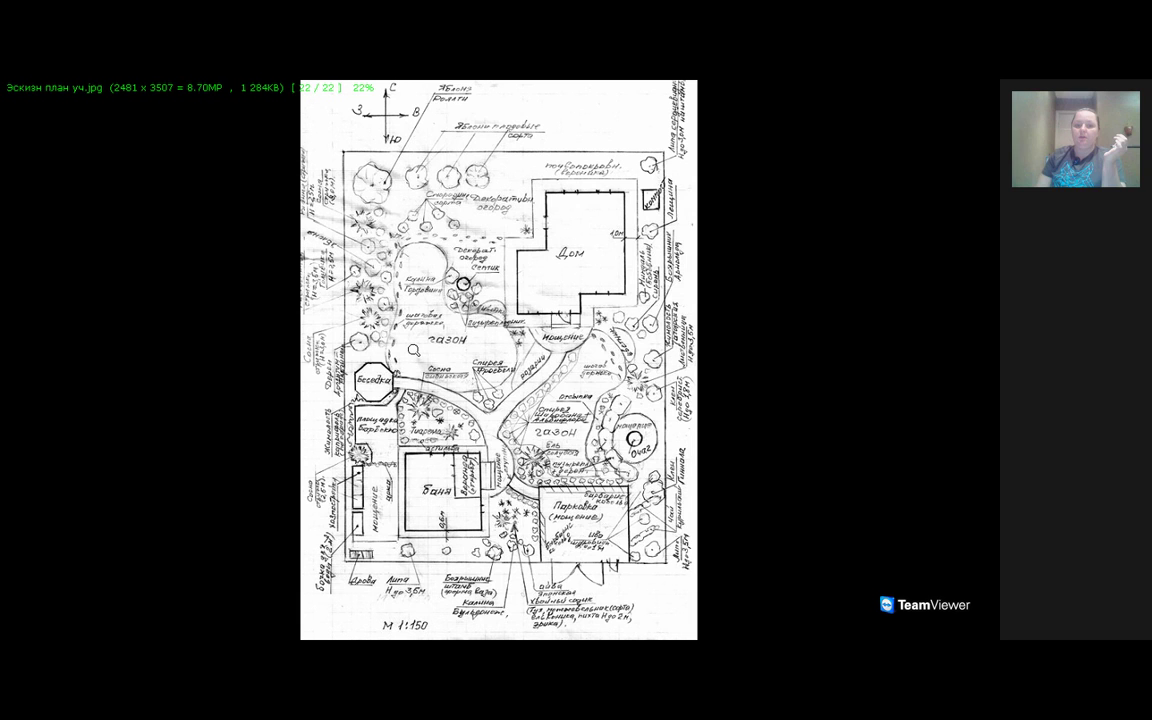
left_click(431, 284)
left_click(431, 284)
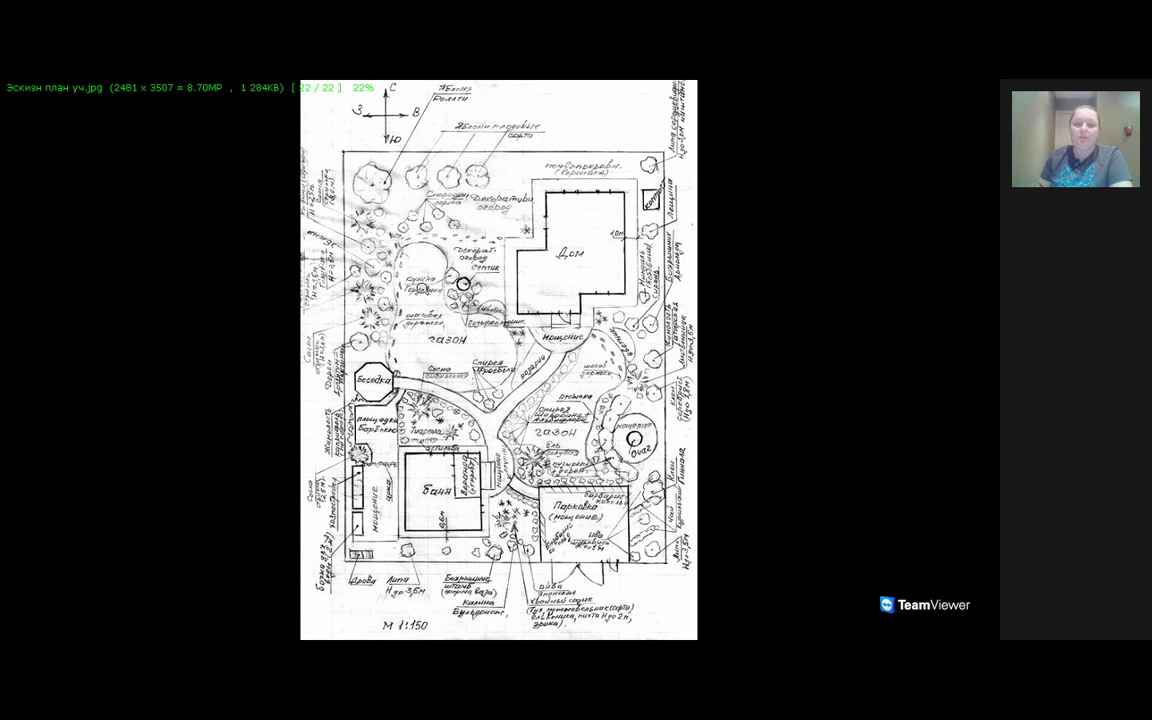
left_click(567, 632)
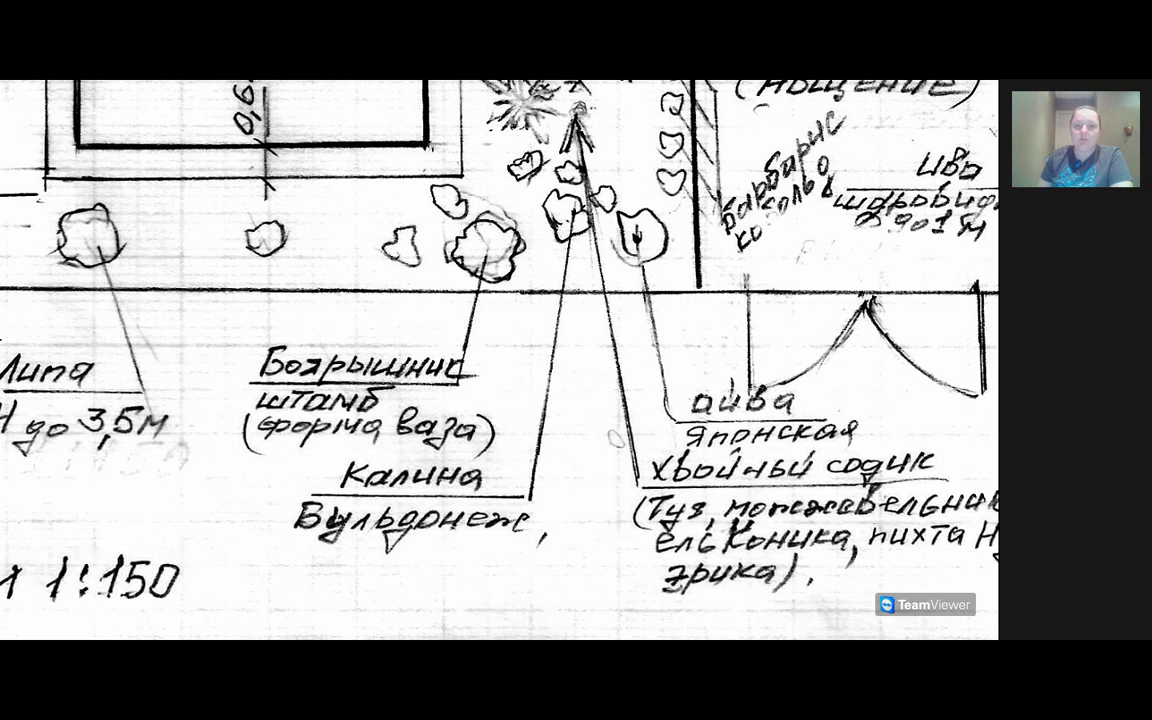
left_click_drag(600, 300, 200, 550)
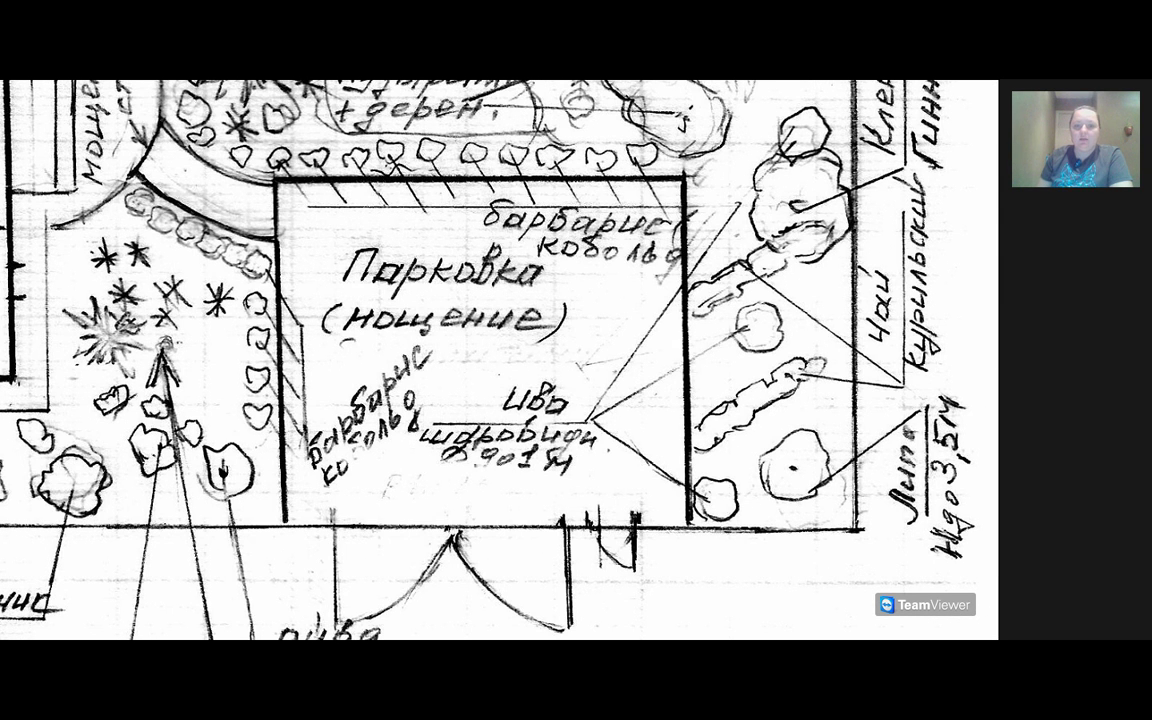
Step: Examine the plan from the parking area past the fire pit to the house paving, and return to the full view
scroll(440, 330, "up", 1)
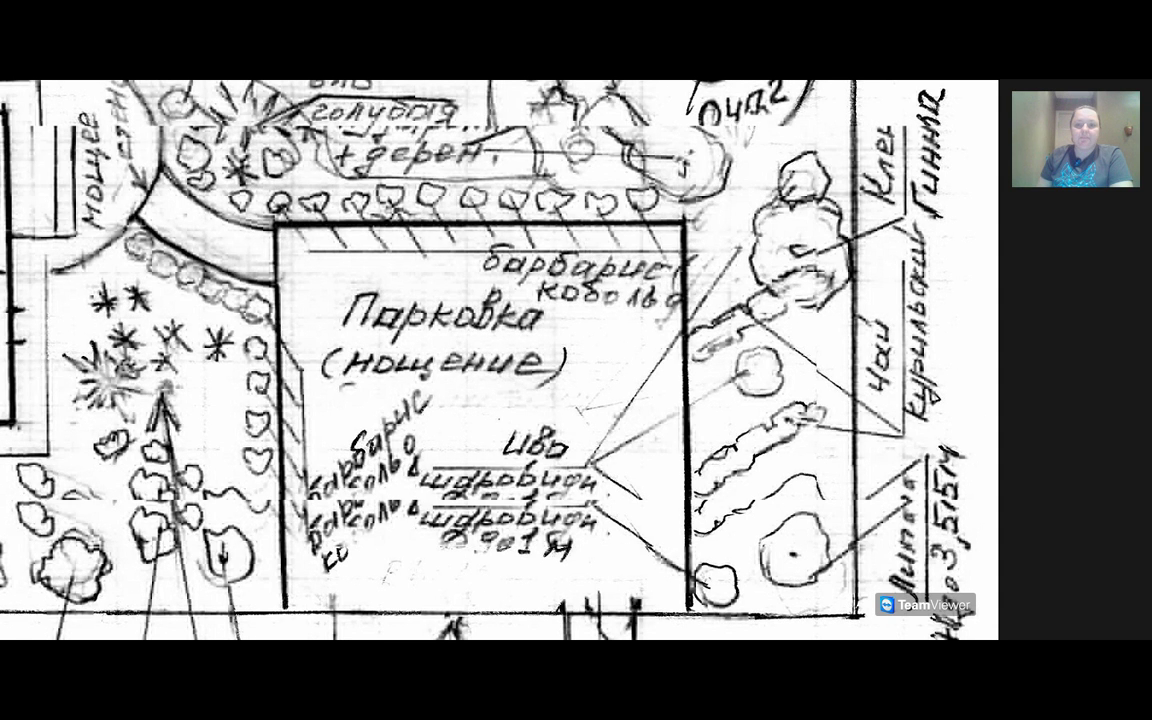
scroll(440, 360, "up", 5)
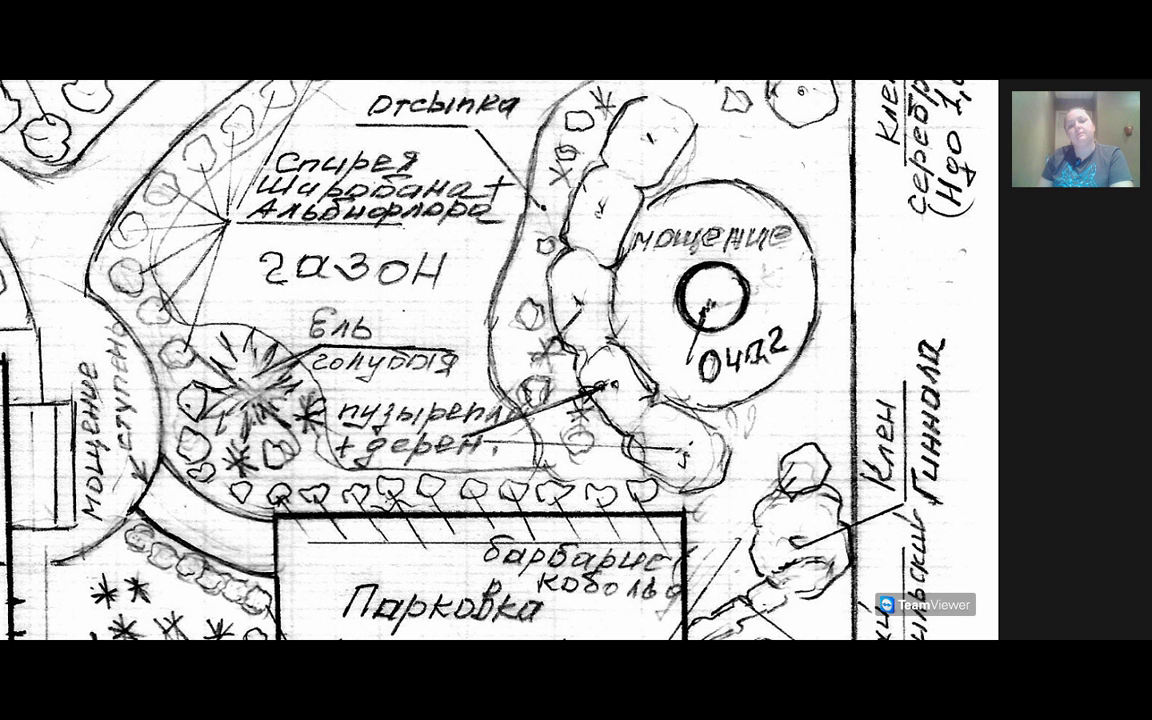
scroll(440, 360, "up", 2)
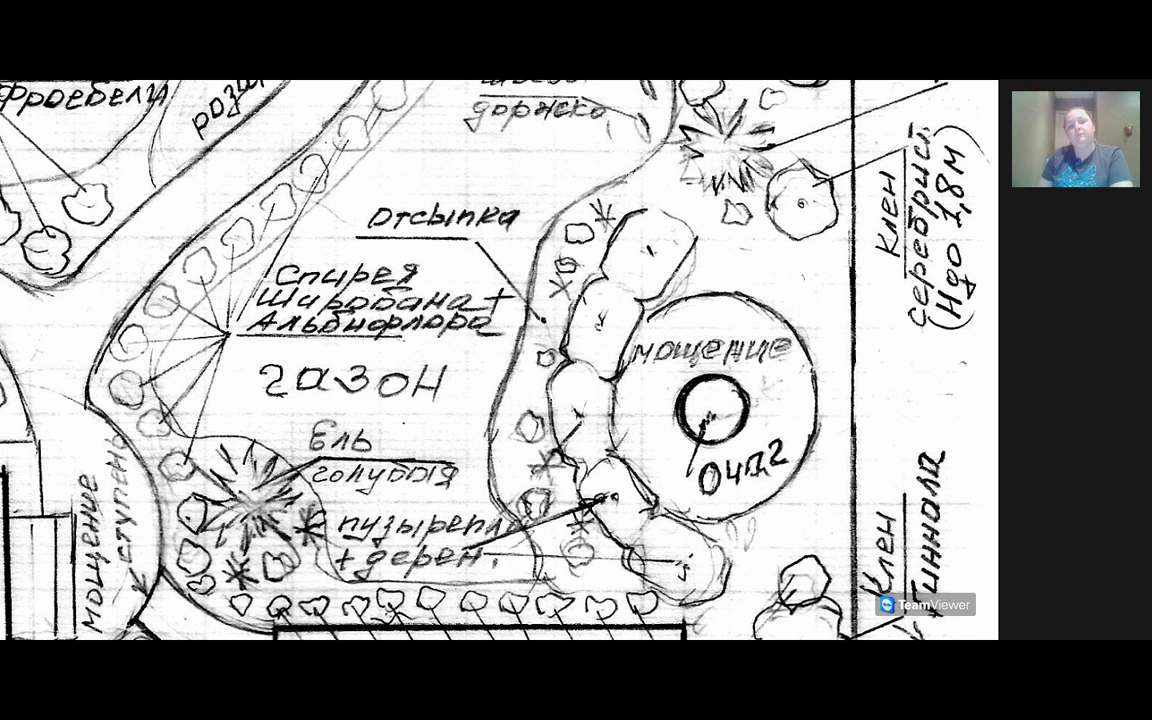
scroll(500, 360, "up", 5)
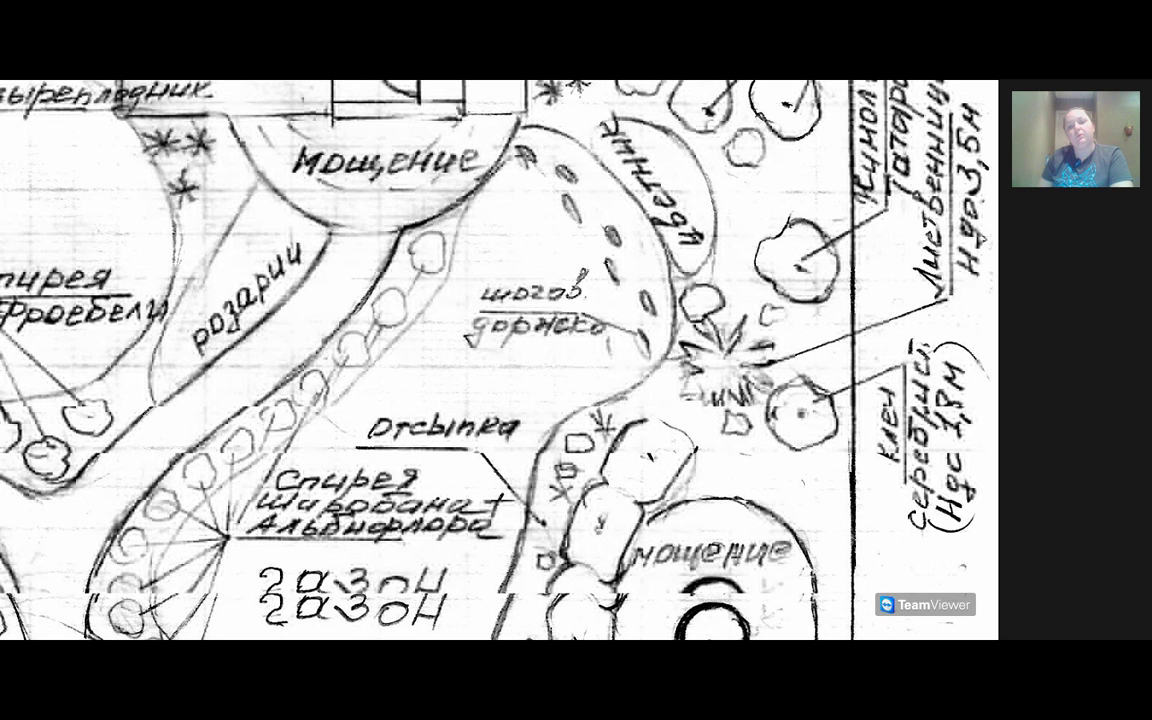
key("asterisk")
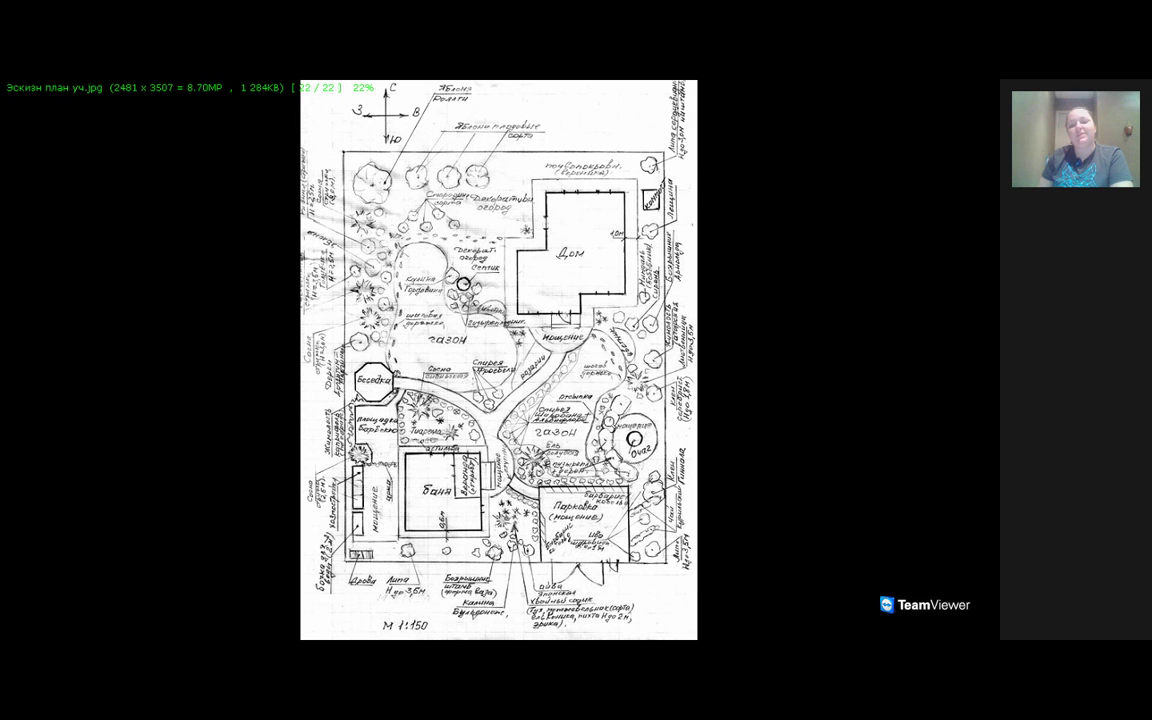
Step: Magnify the fire pit again and examine the lawn, gravel bed and spirea border around it
scroll(595, 455, "up", 5)
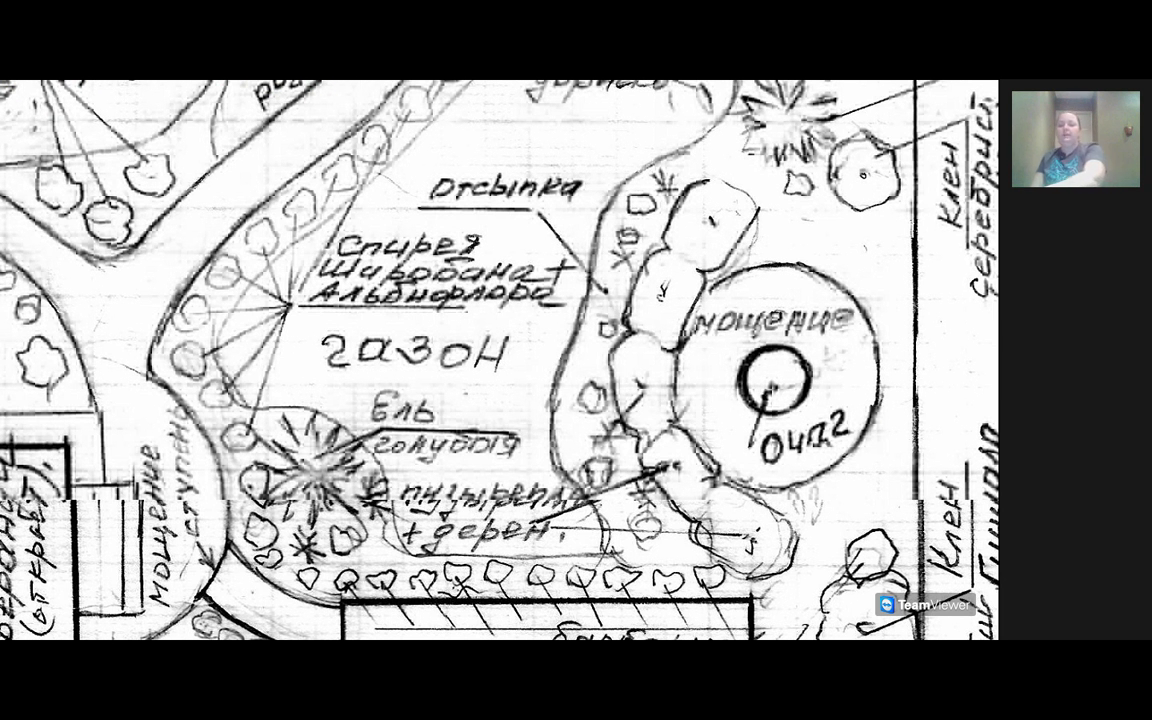
left_click_drag(500, 350, 445, 316)
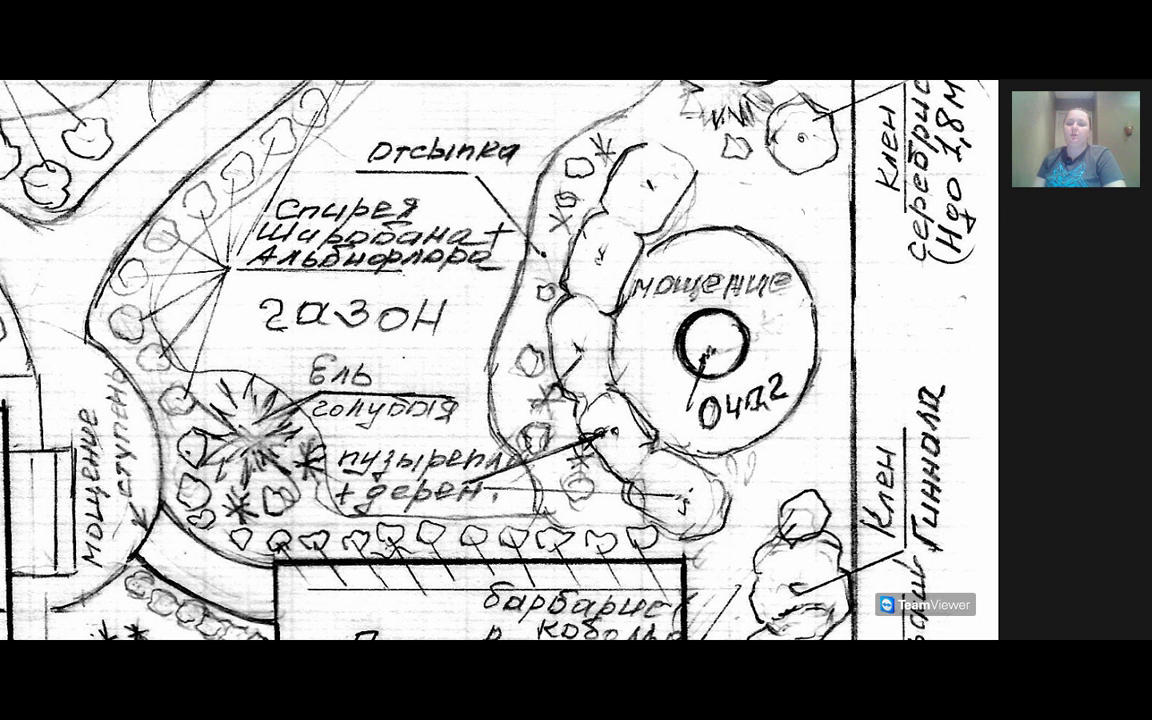
scroll(440, 360, "down", 1)
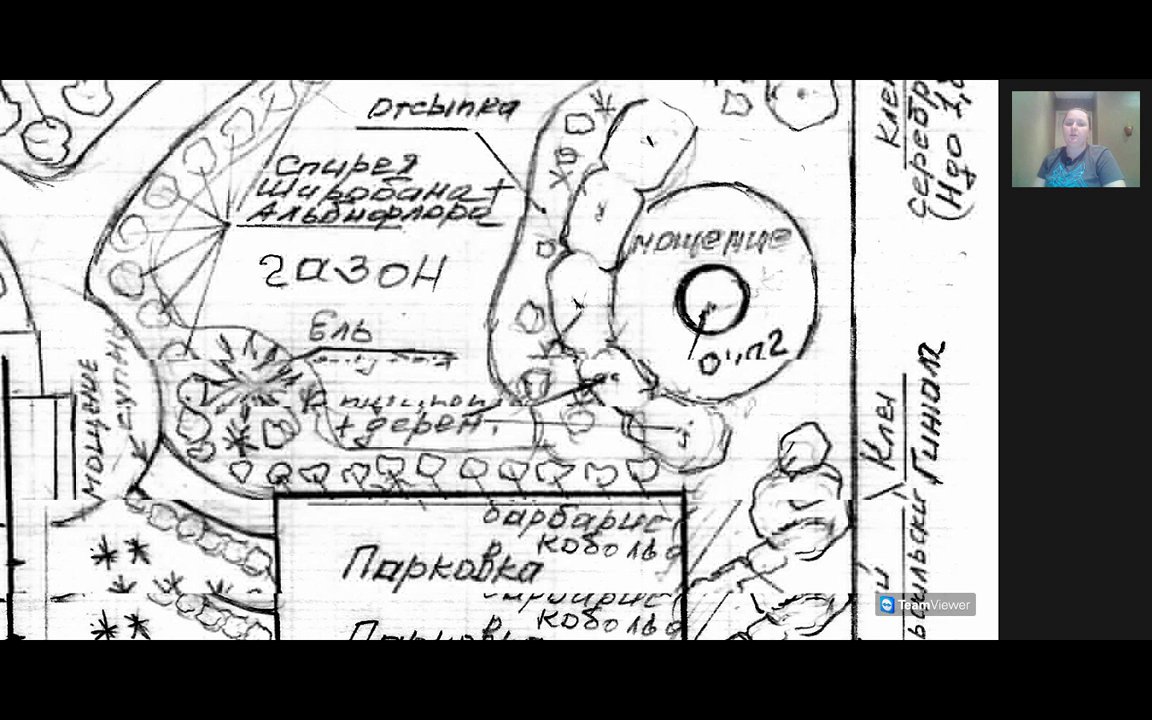
scroll(440, 360, "up", 4)
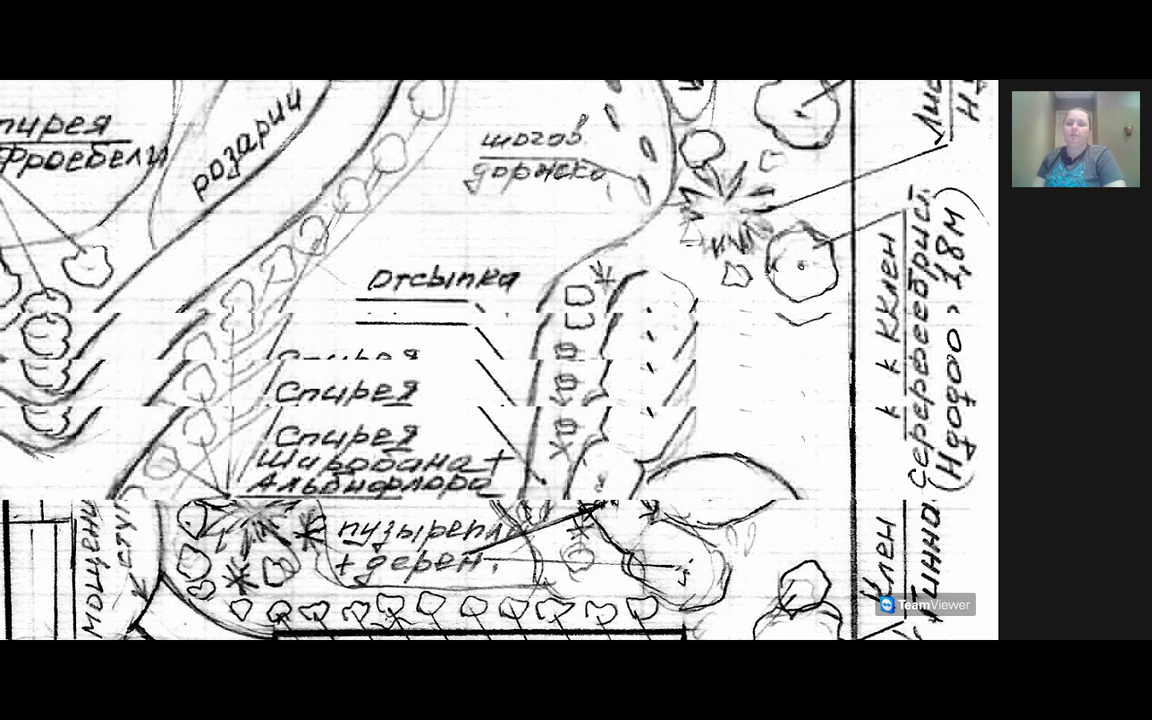
Step: Examine the bathhouse surroundings at magnification, including the utility buildings, firewood store and the plantings along the boundary
scroll(440, 360, "down", 5)
scroll(386, 476, "up", 5)
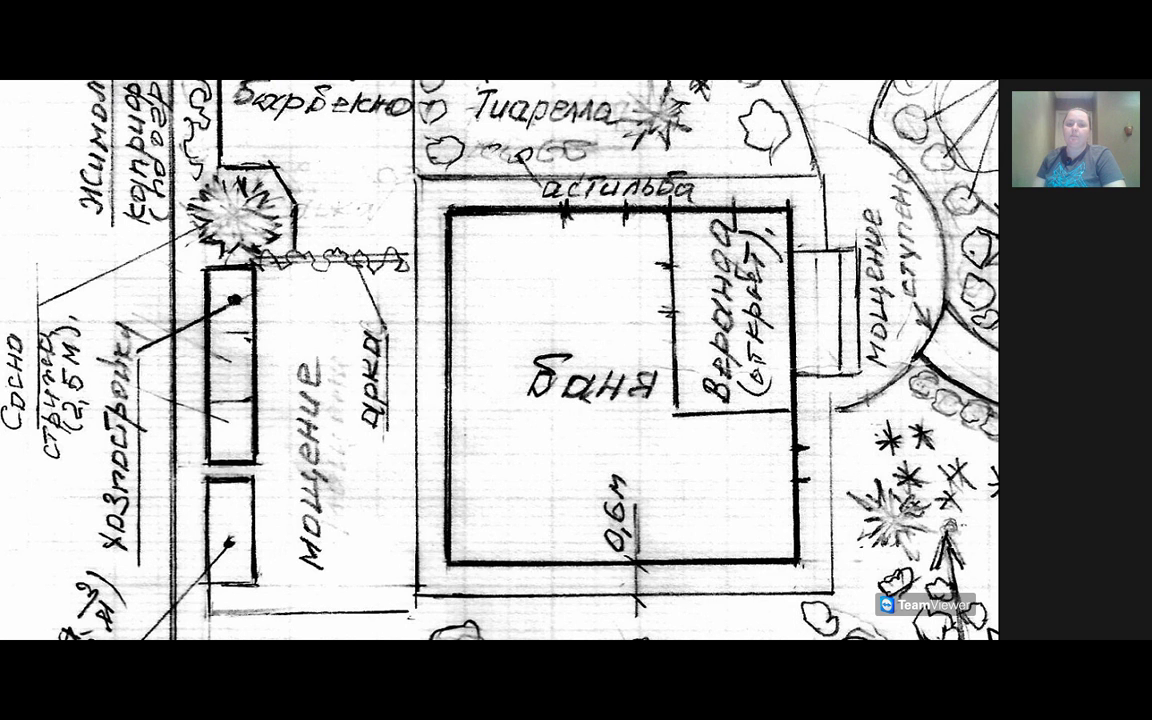
scroll(440, 360, "down", 3)
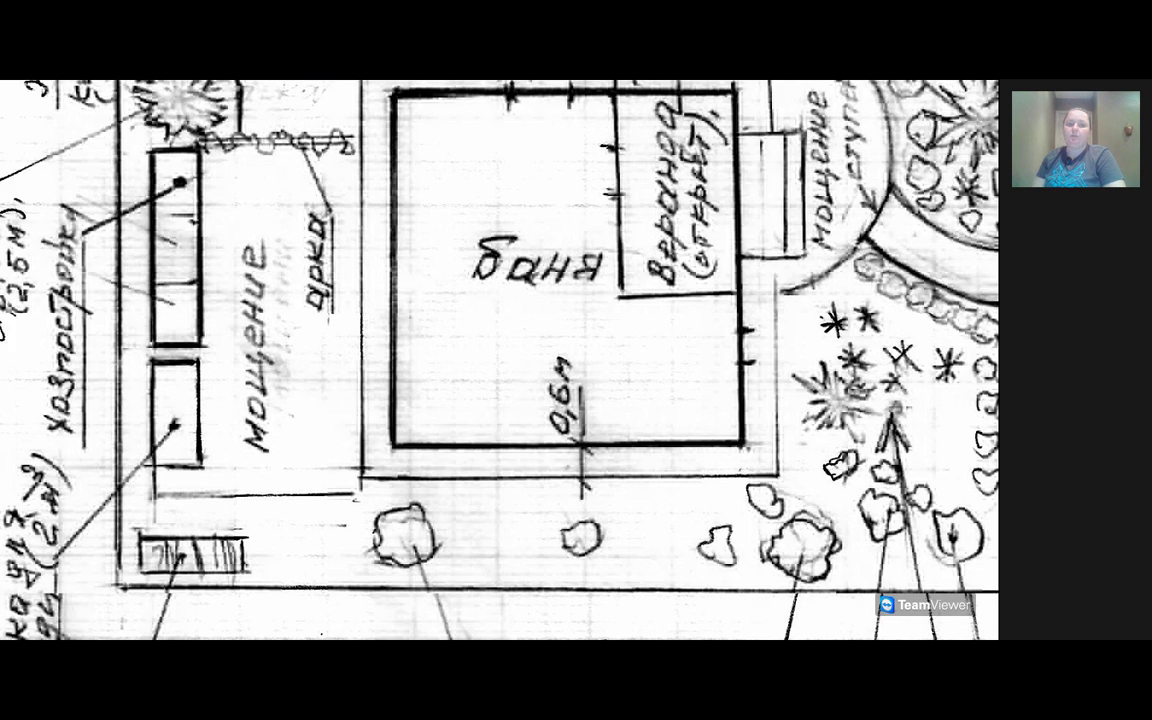
scroll(440, 360, "down", 5)
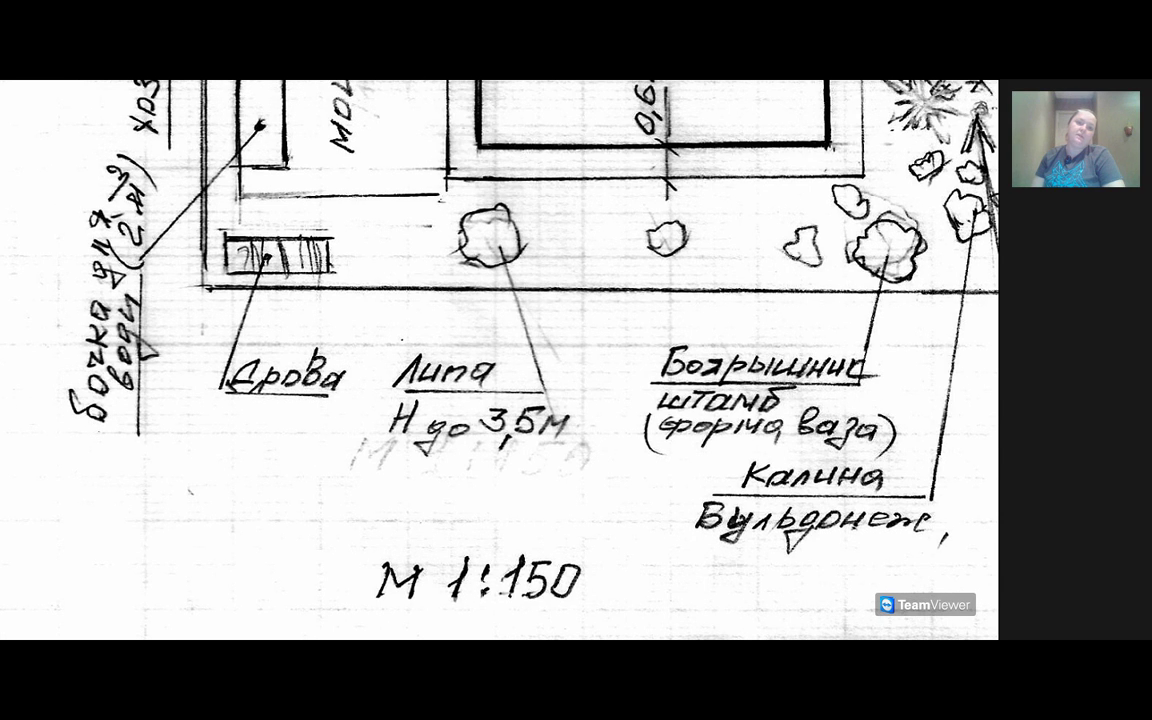
scroll(440, 360, "up", 8)
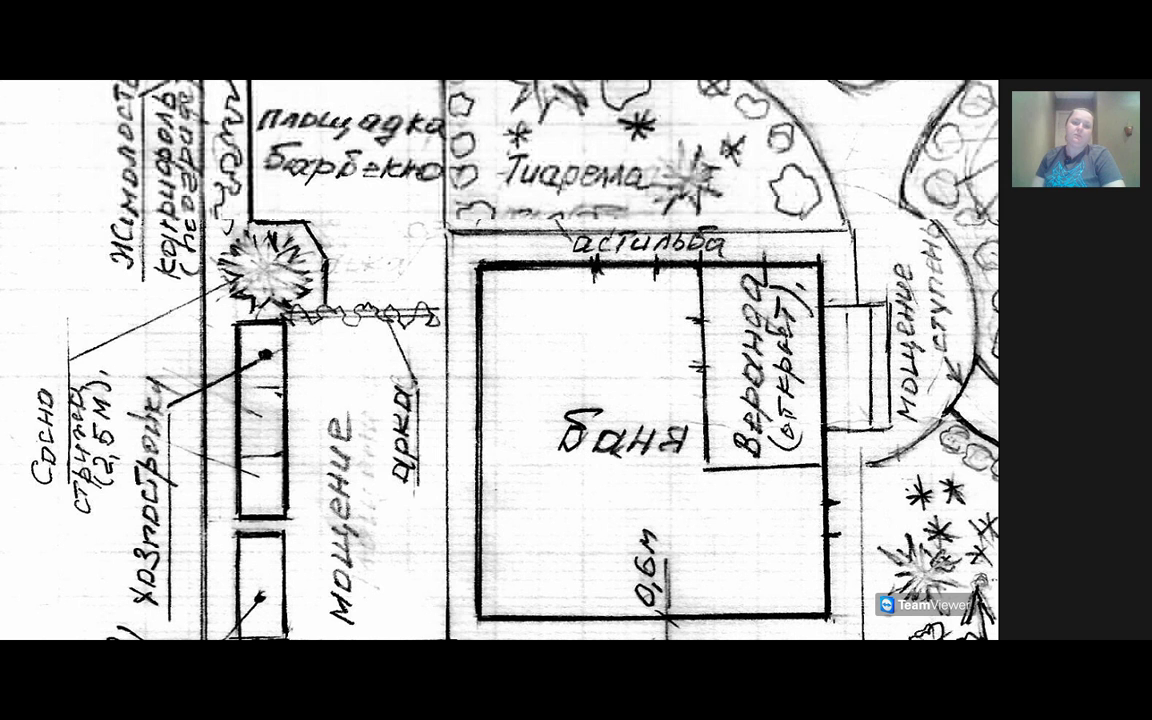
Step: Examine the barbecue area, the gazebo with its adjoining lawn, and the Тиарелла bed beside the bathhouse
scroll(440, 360, "up", 2)
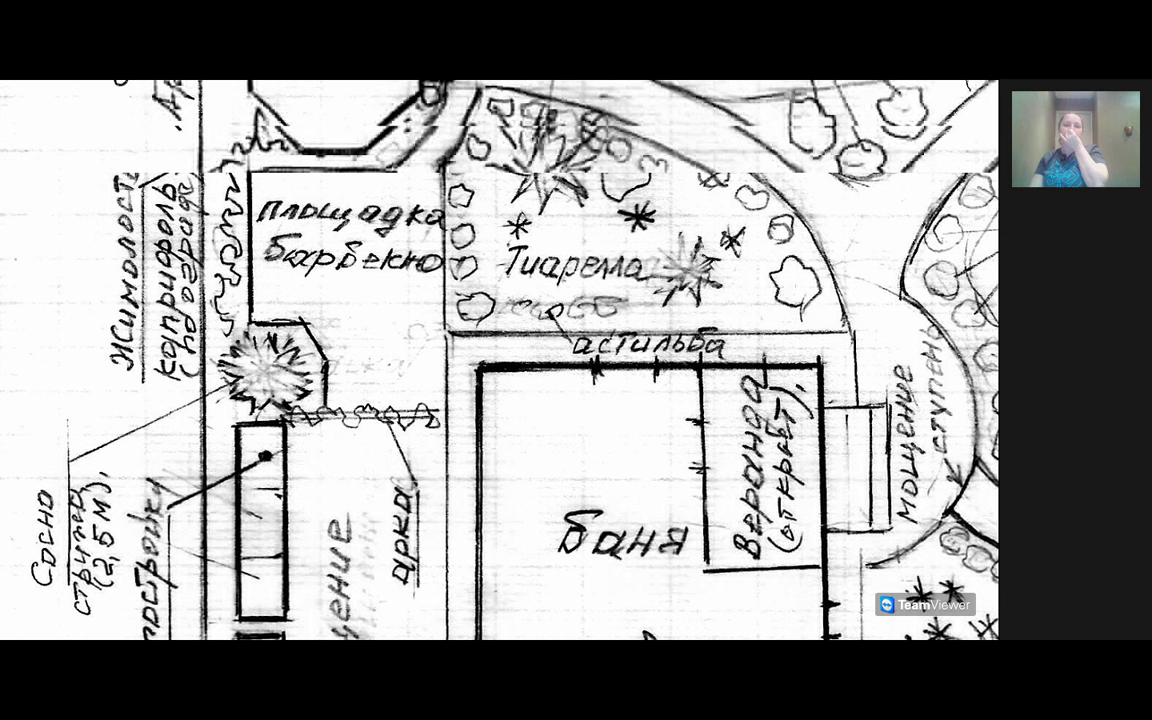
scroll(440, 360, "up", 1)
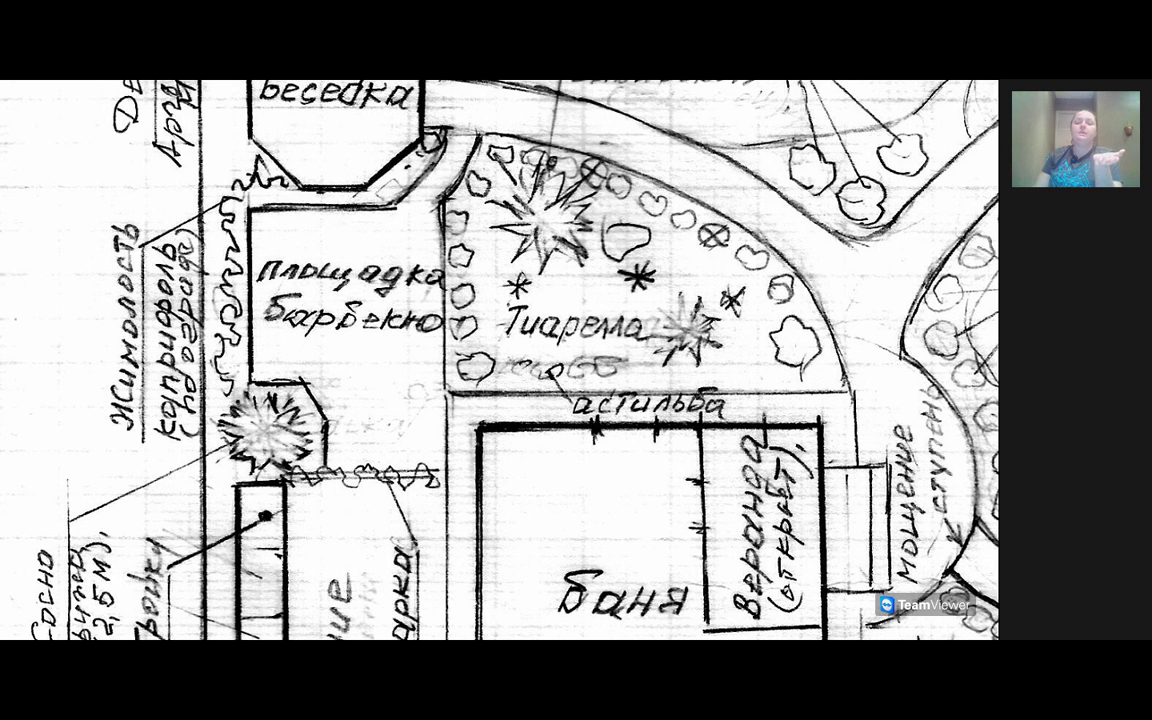
scroll(450, 340, "up", 5)
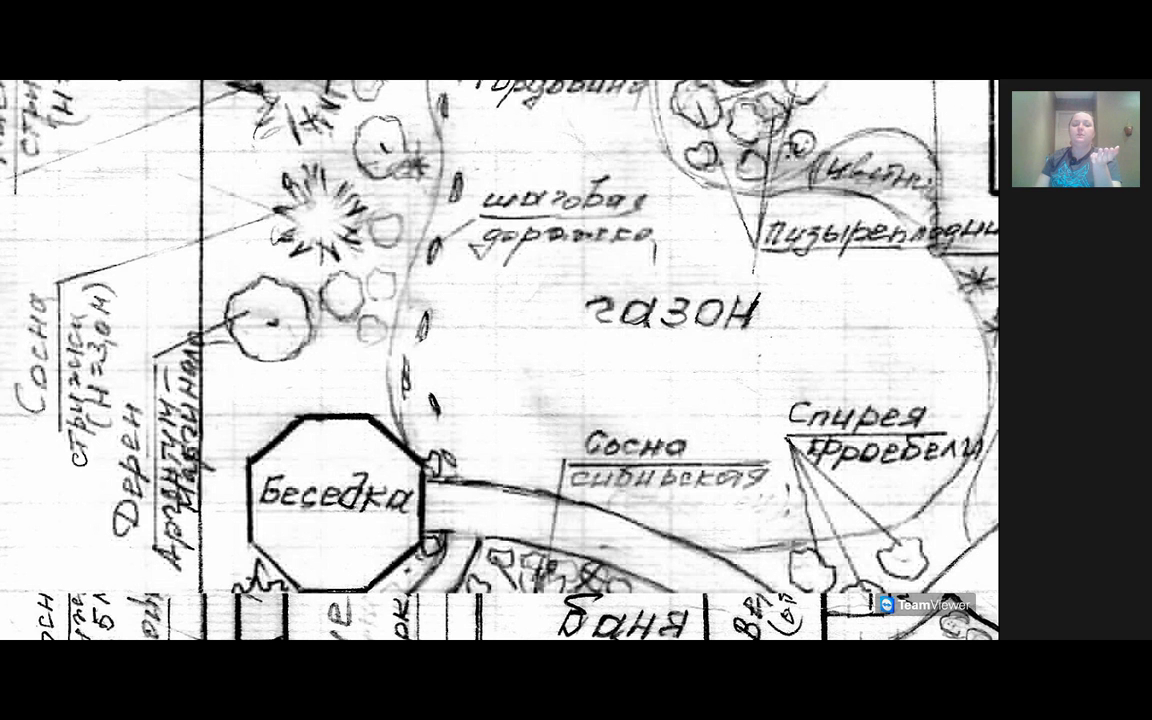
scroll(500, 360, "down", 5)
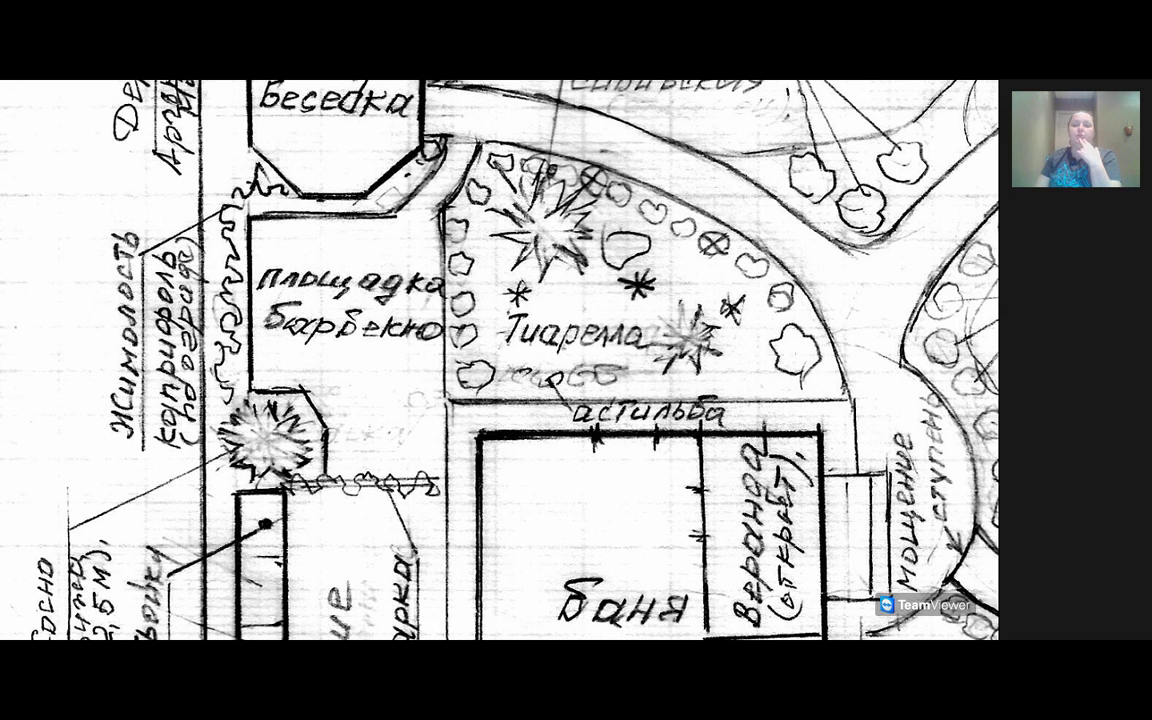
scroll(500, 360, "down", 1)
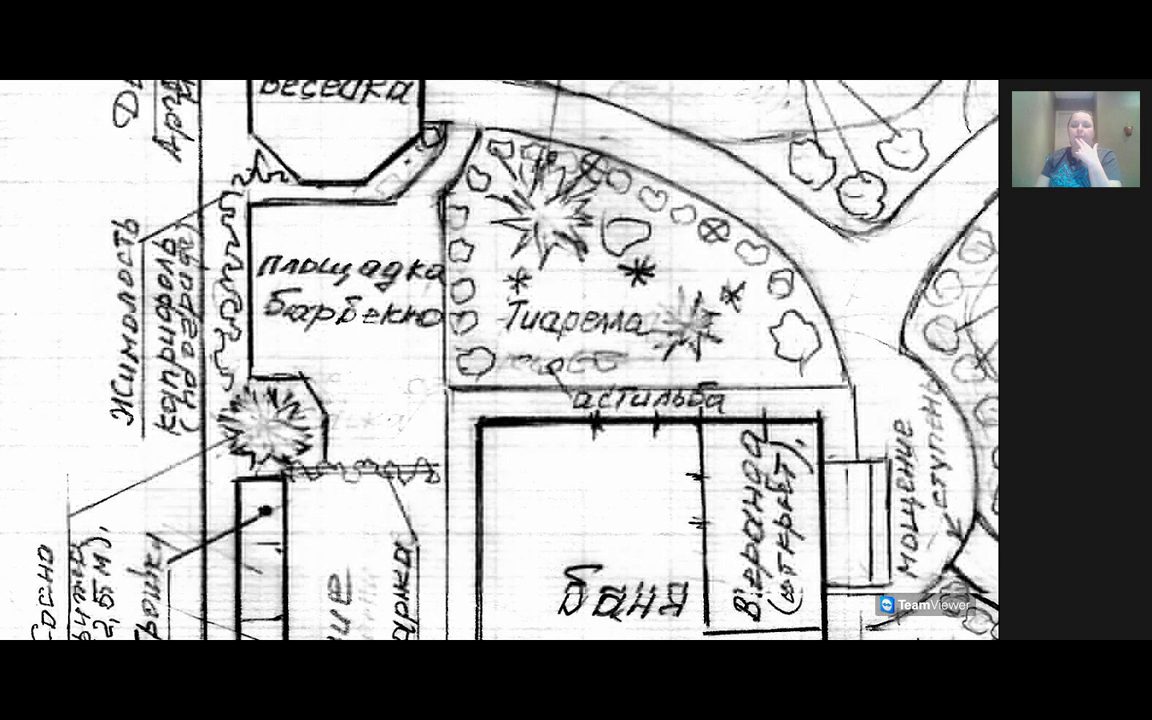
scroll(500, 360, "down", 1)
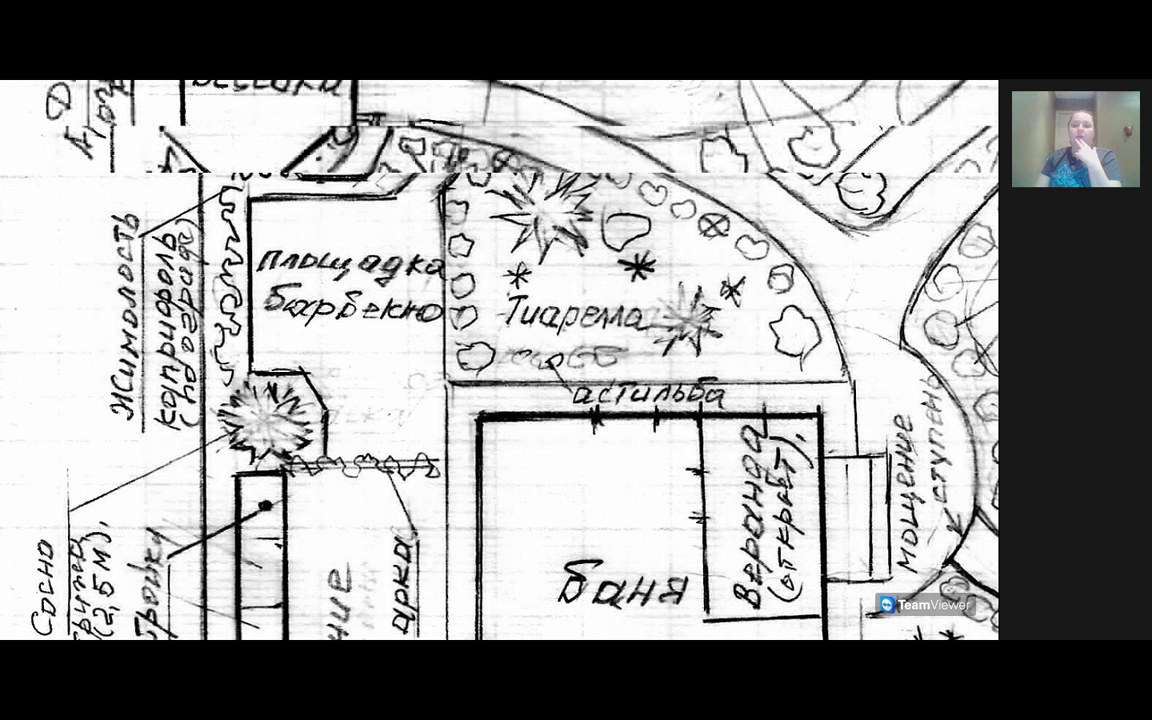